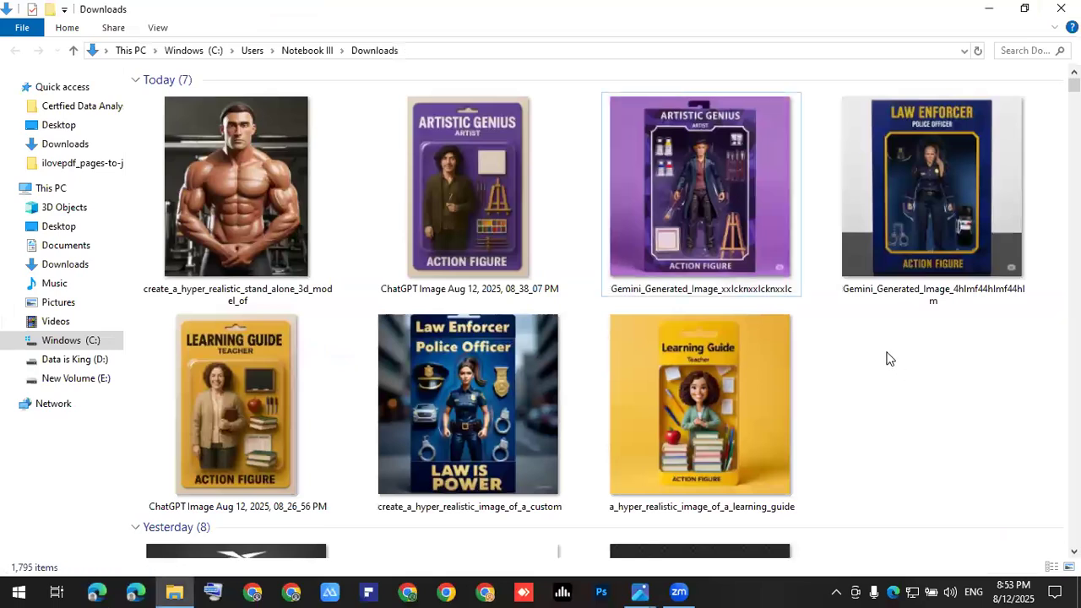
# Step: Select the seven images saved today in Downloads, then reveal the desktop
pyautogui.moveTo(980, 427); pyautogui.dragTo(242, 155)
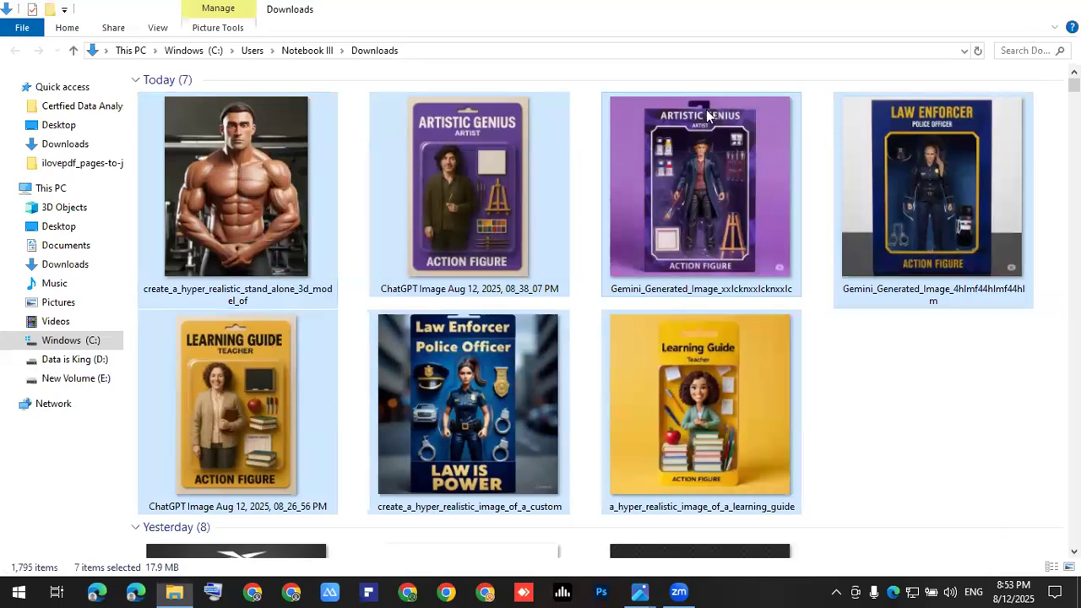
pyautogui.press('super+d')
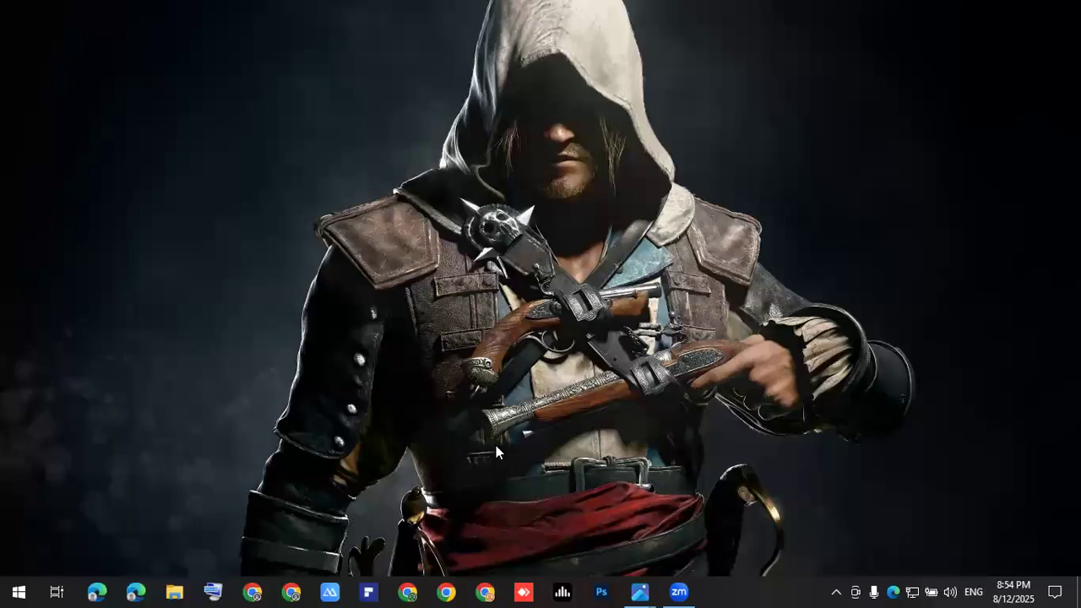
# Step: Browse back from the Law Enforcer image to Artistic Genius and the muscular 3D model, then close Photos
pyautogui.click(641, 591)
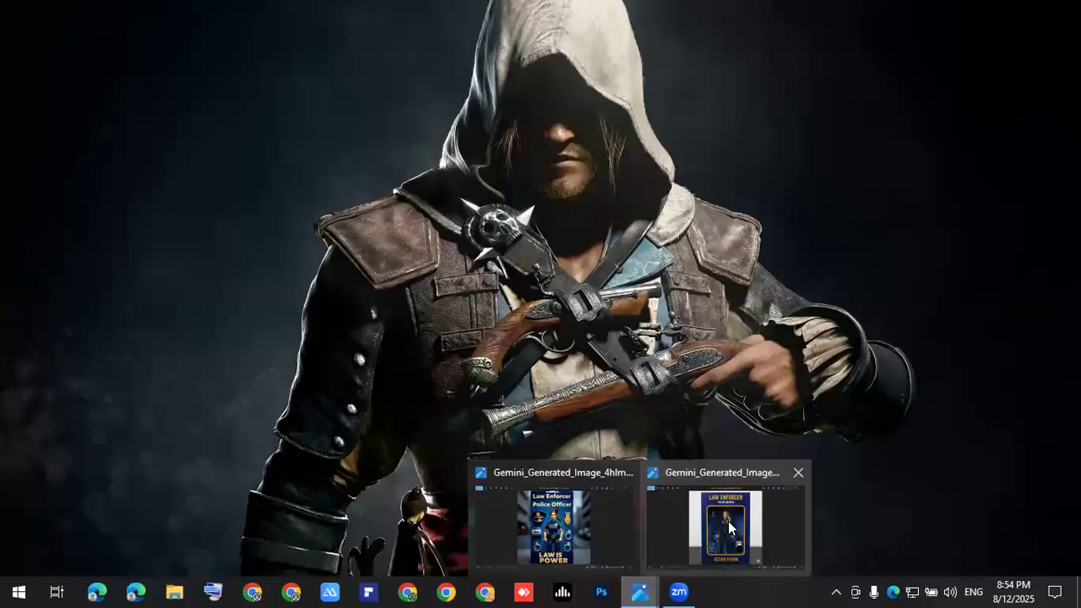
pyautogui.click(554, 524)
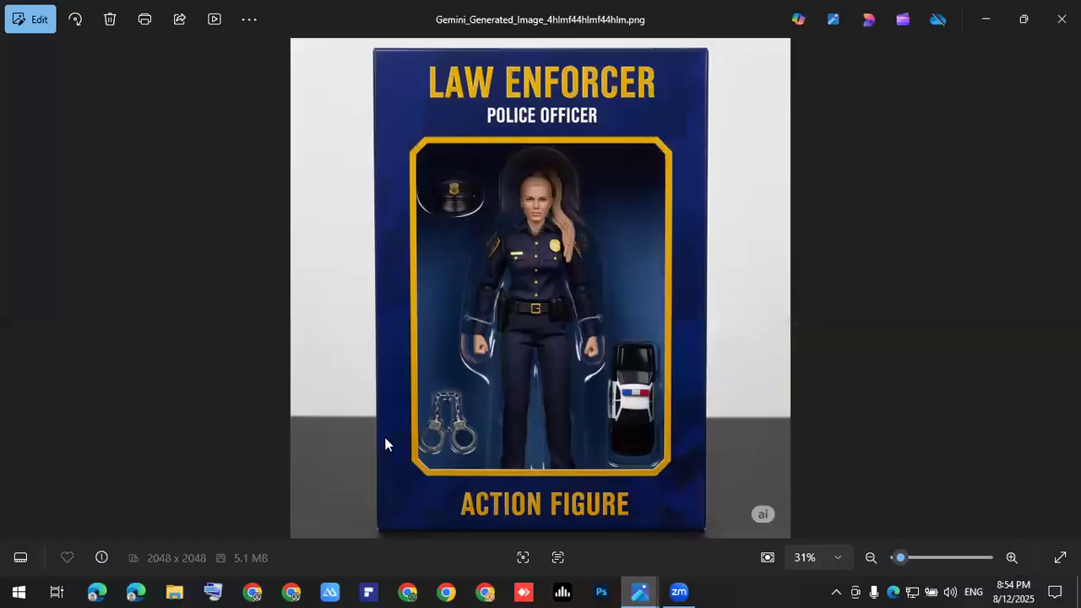
pyautogui.click(16, 290)
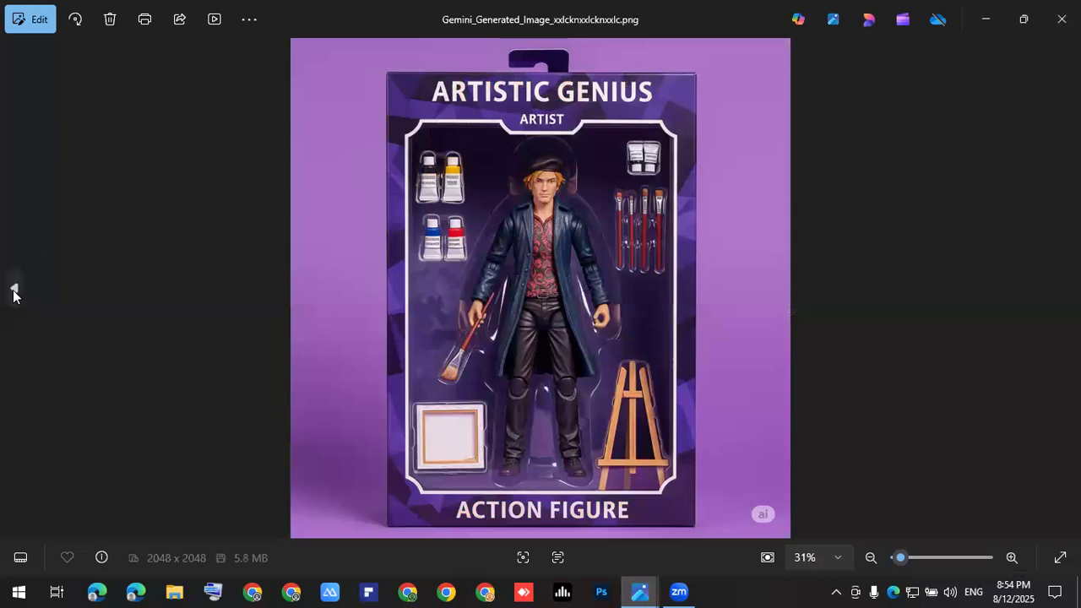
pyautogui.click(12, 291)
pyautogui.click(13, 294)
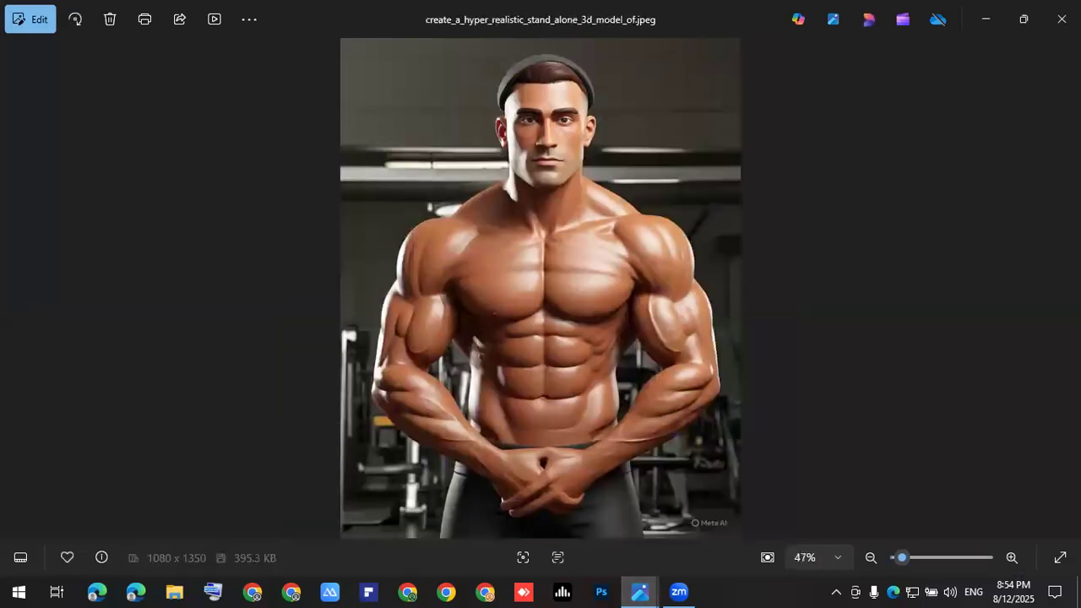
pyautogui.hotkey('alt', 'F4')
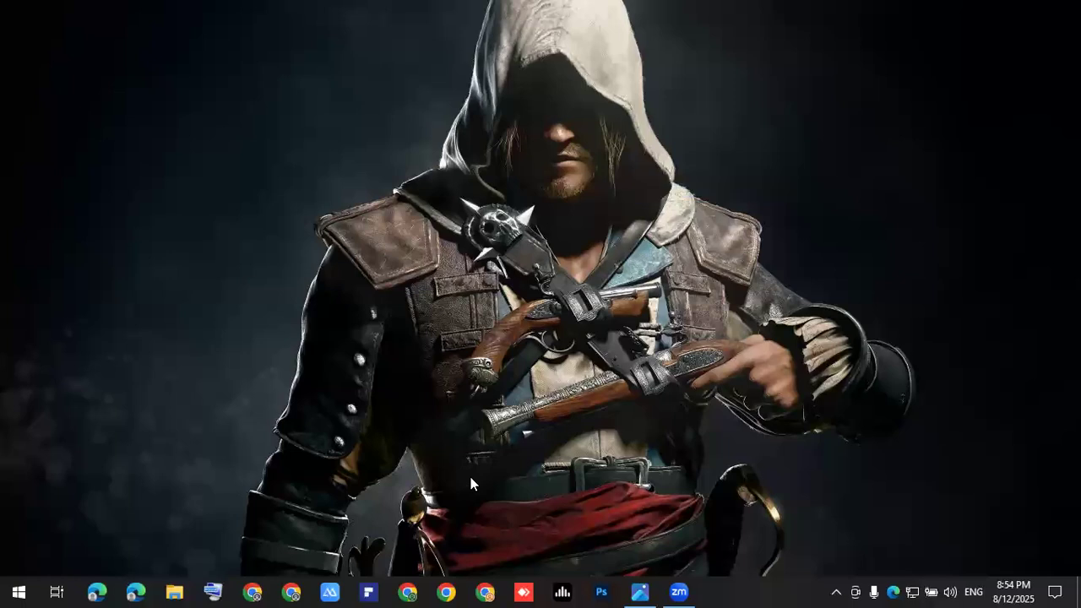
# Step: Launch Word from the Start search and create a new blank document
pyautogui.click(25, 590)
pyautogui.click(21, 590)
pyautogui.click(21, 590)
pyautogui.write('word')
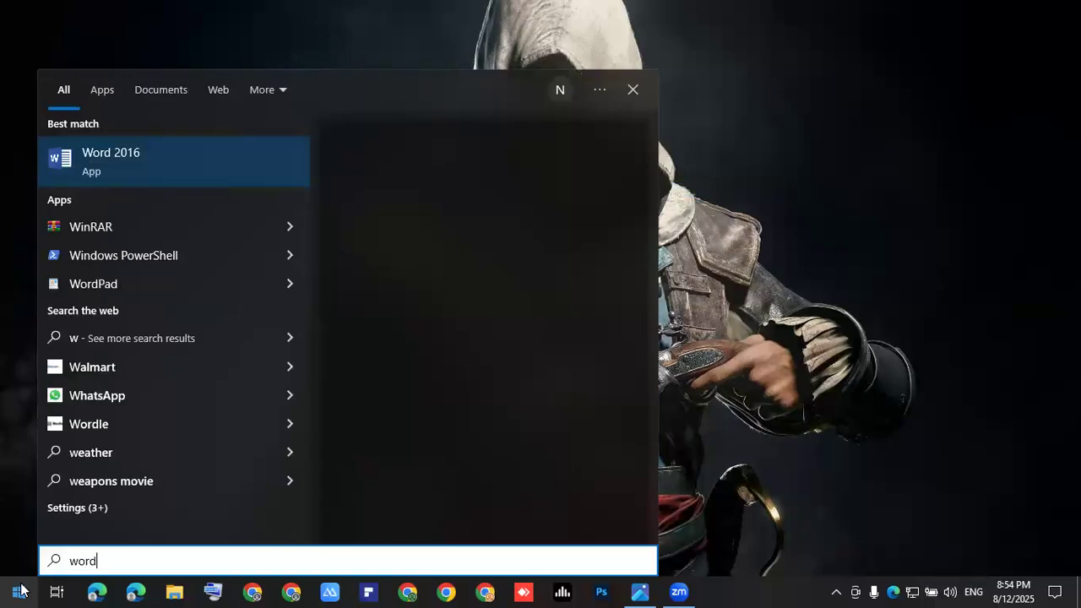
pyautogui.click(21, 590)
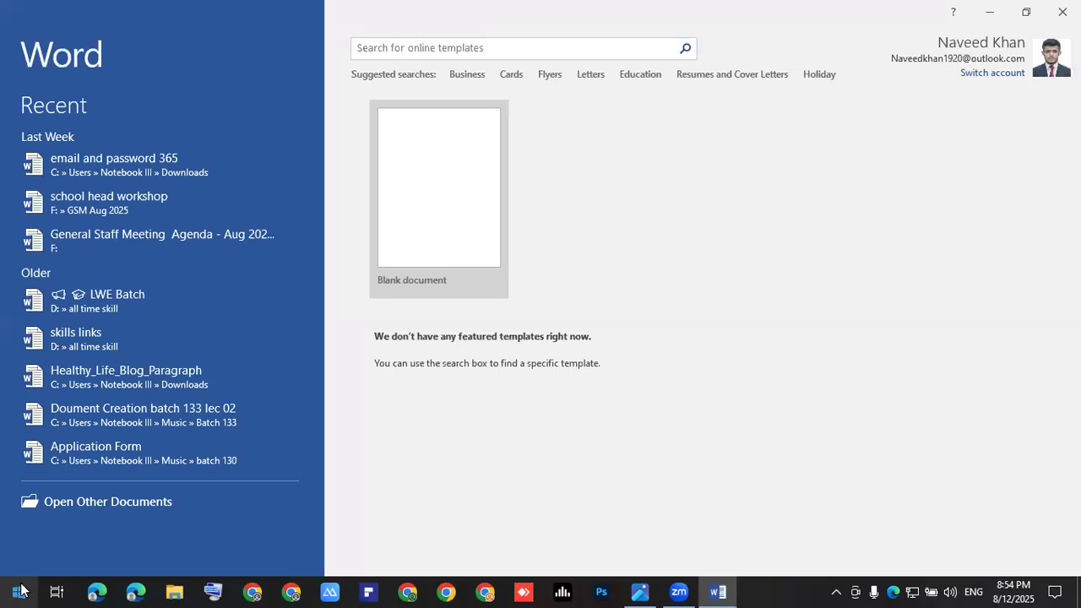
pyautogui.press('Return')
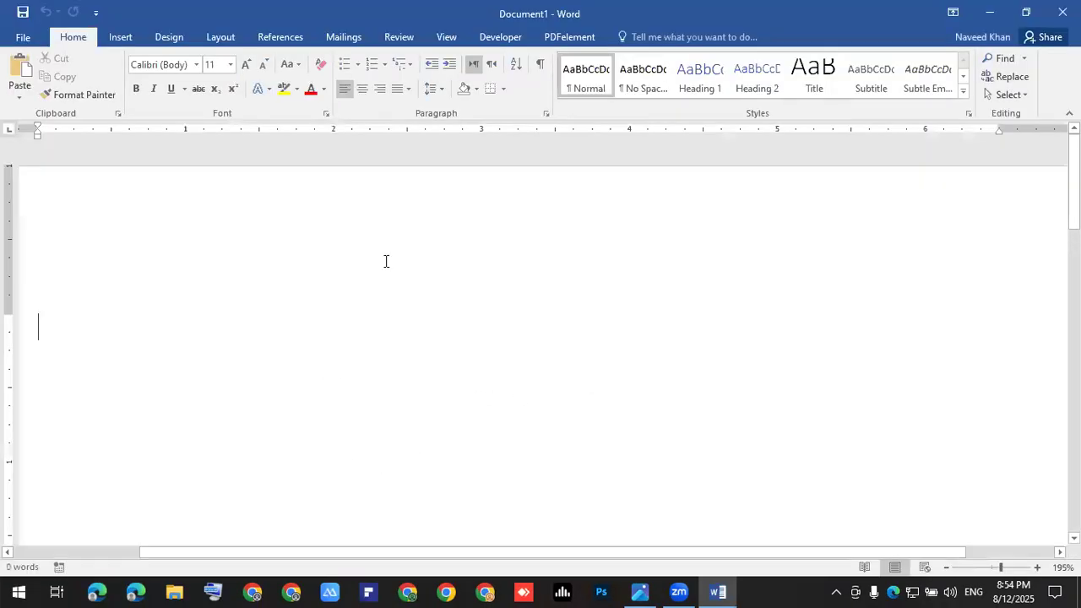
# Step: Set the document's paper size to A4
pyautogui.scroll(-10, 427, 289)
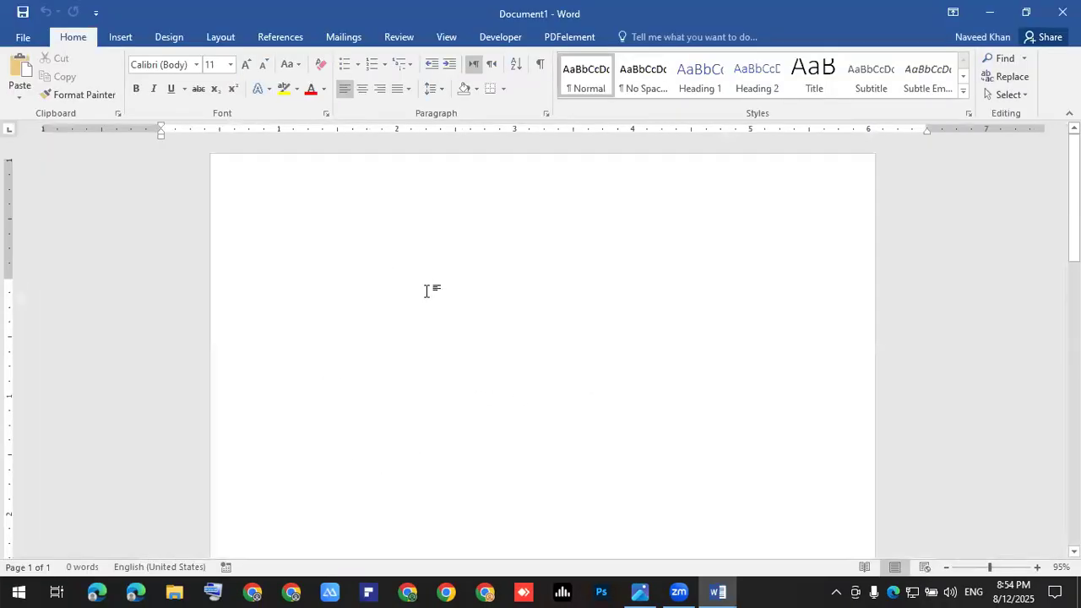
pyautogui.click(231, 41)
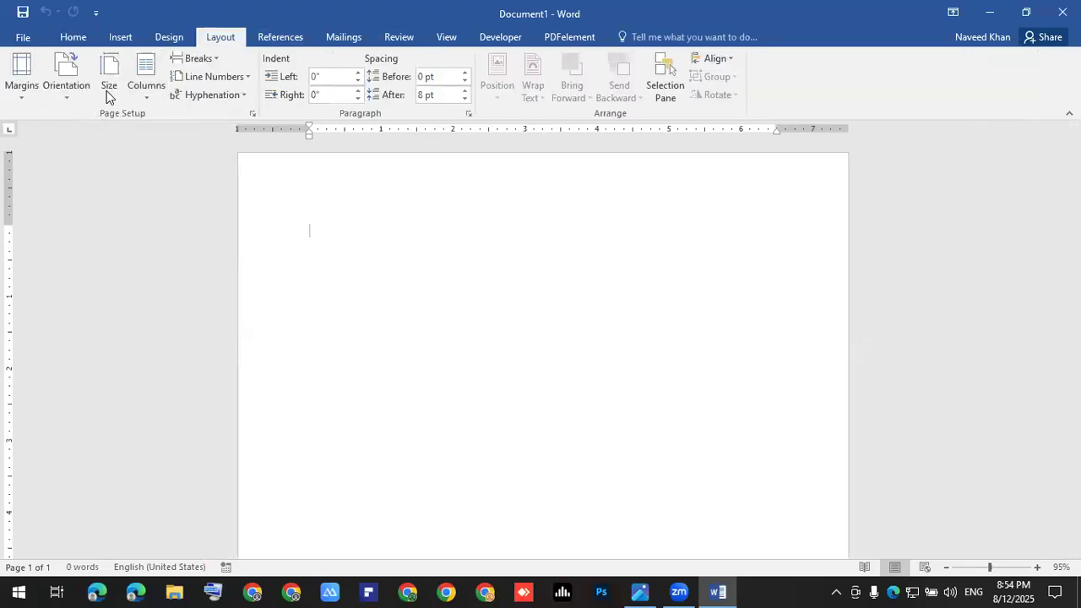
pyautogui.click(106, 90)
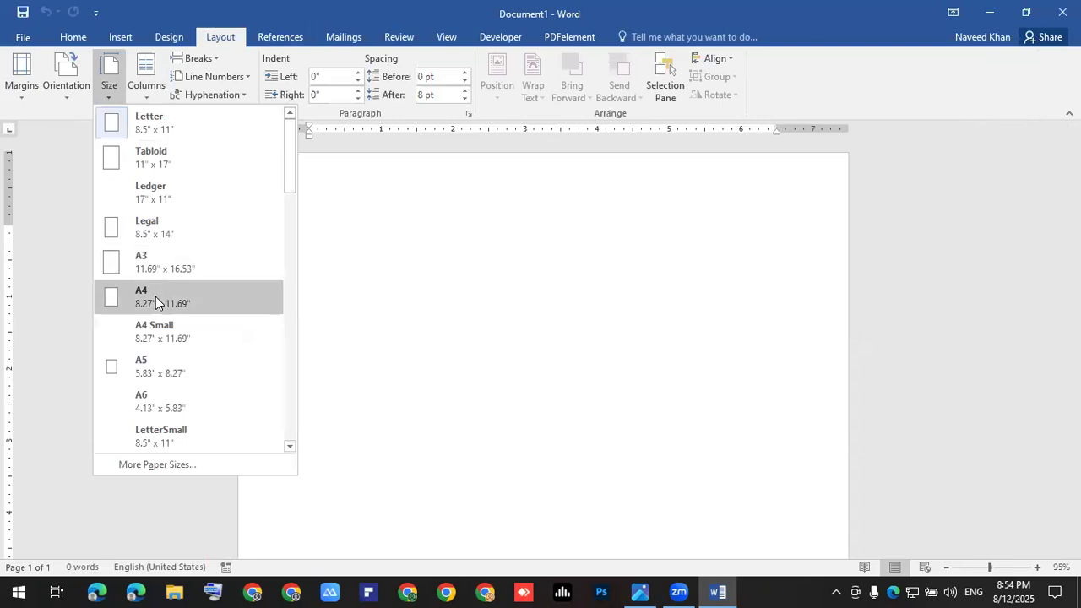
pyautogui.click(157, 300)
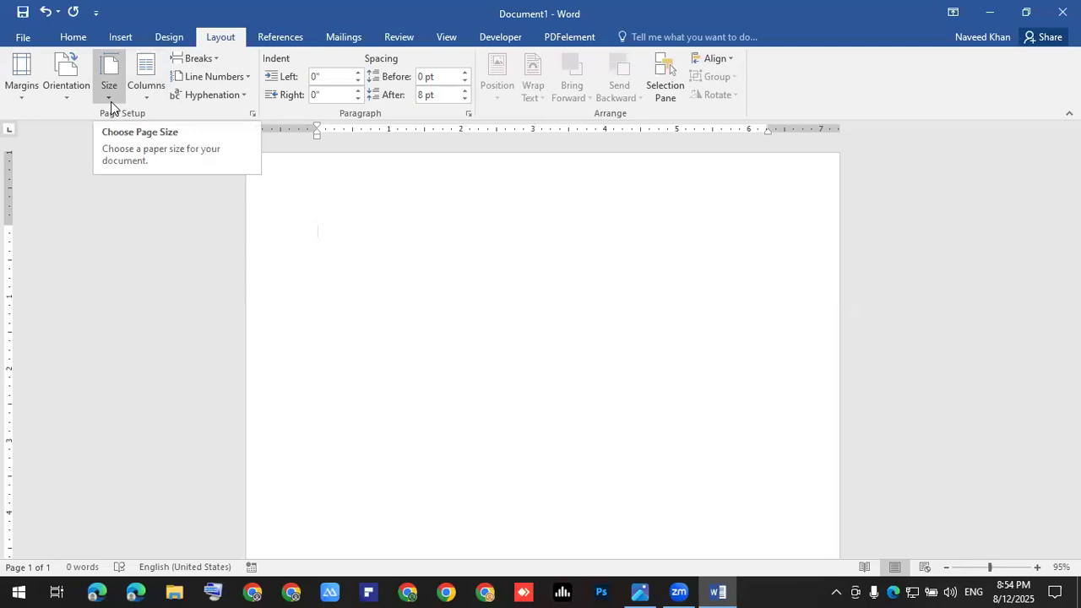
pyautogui.scroll(1, 1050, 85)
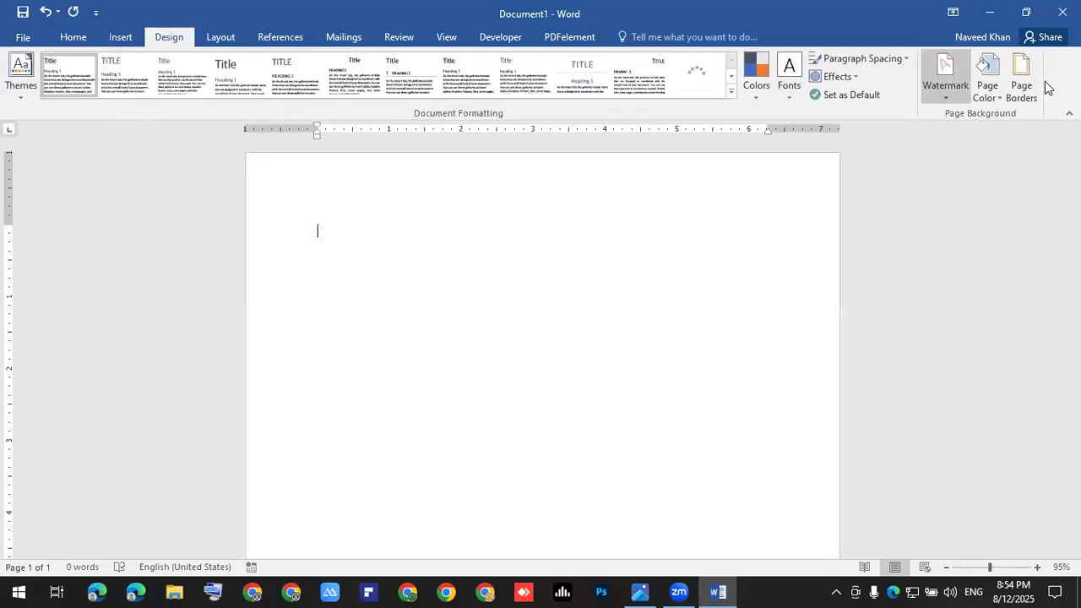
# Step: Add a thick 3 pt Box page border around the whole document
pyautogui.click(1029, 104)
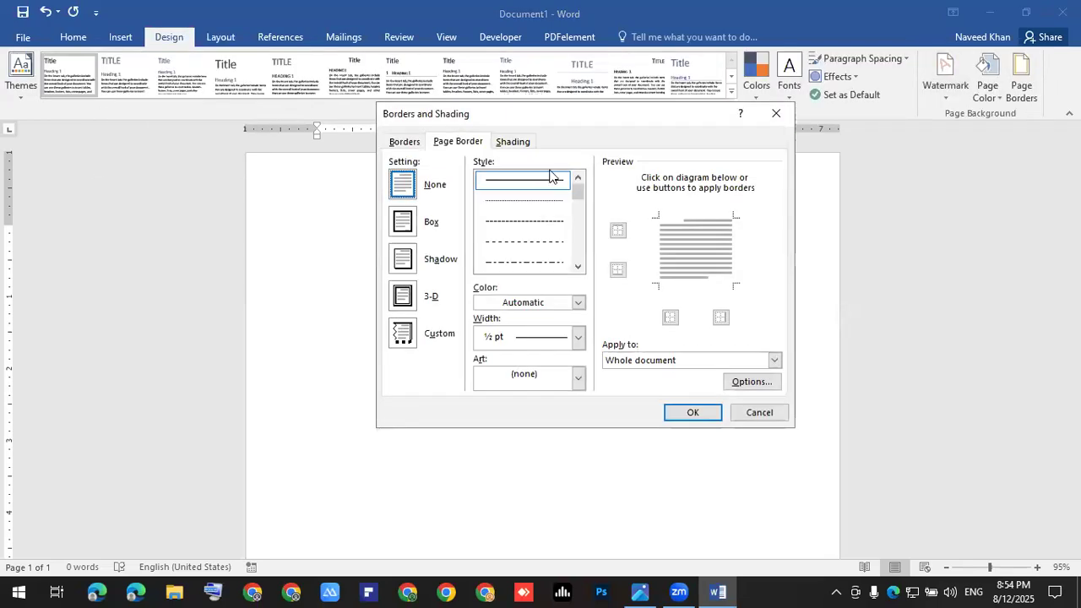
pyautogui.click(411, 232)
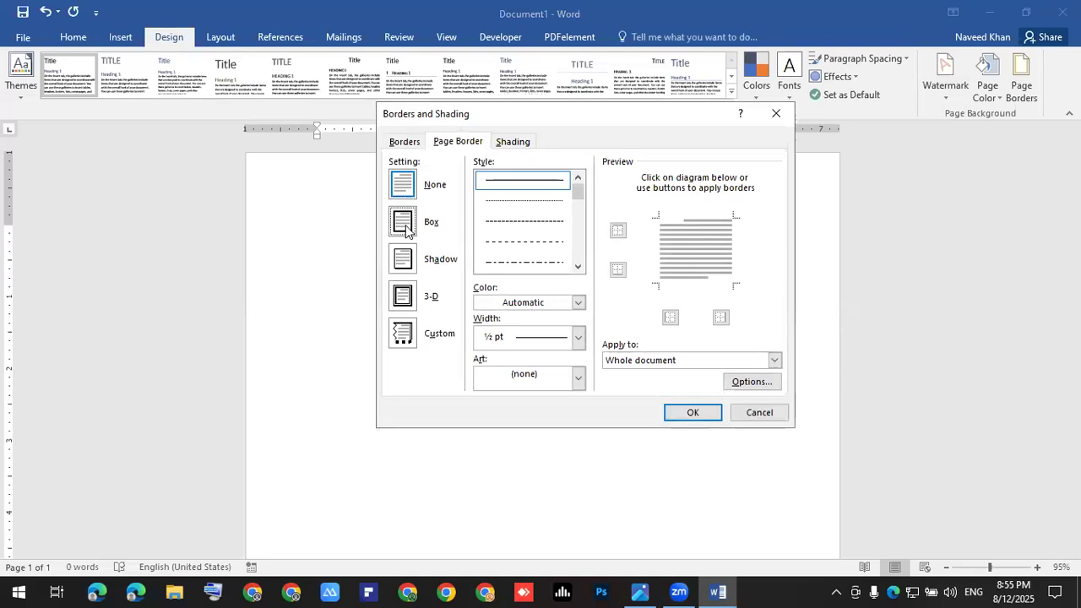
pyautogui.click(578, 267)
pyautogui.click(579, 267)
pyautogui.click(579, 267)
pyautogui.click(544, 221)
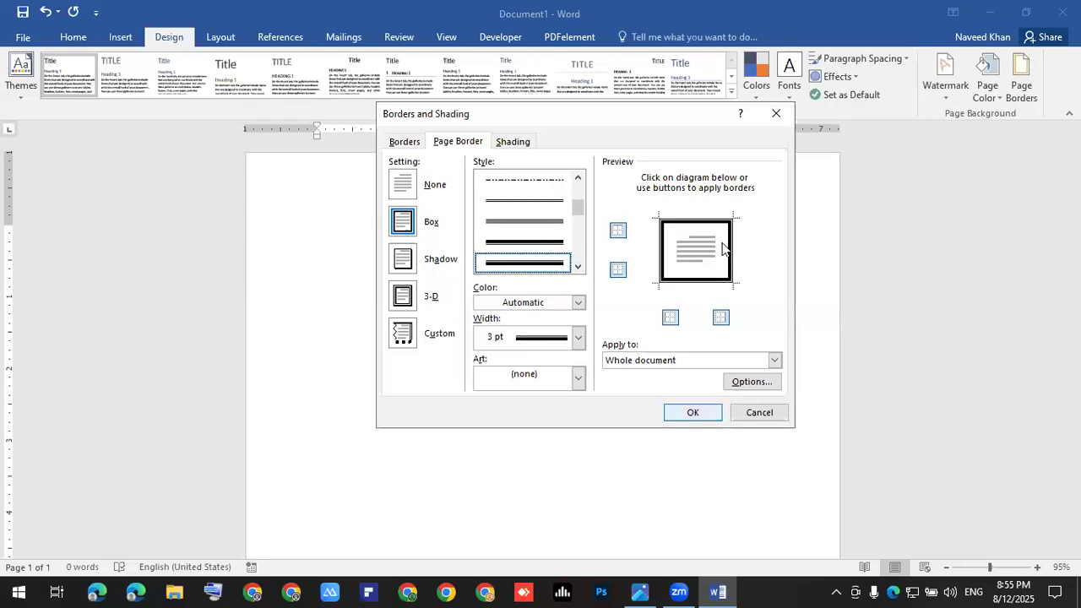
pyautogui.click(692, 411)
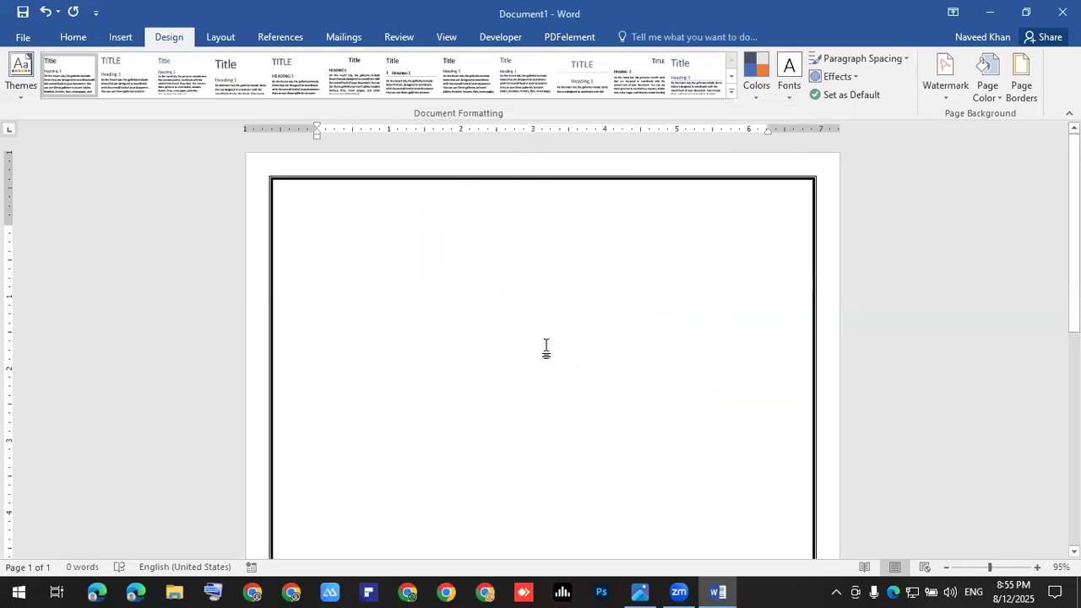
pyautogui.scroll(-2, 544, 348)
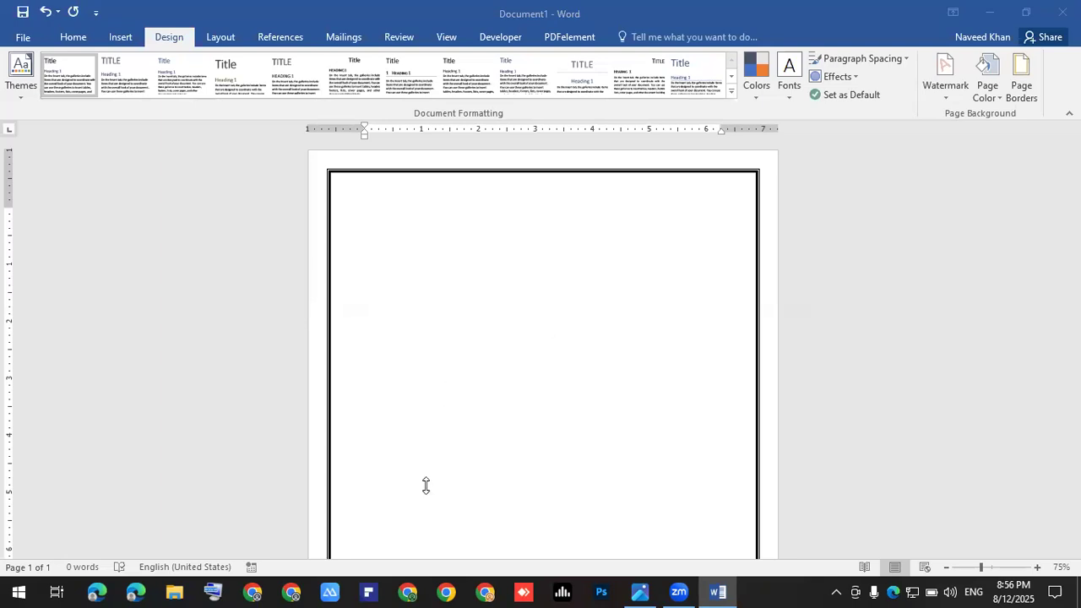
# Step: Load the ChatGPT site in Chrome by entering chatgpt in the address bar
pyautogui.click(409, 592)
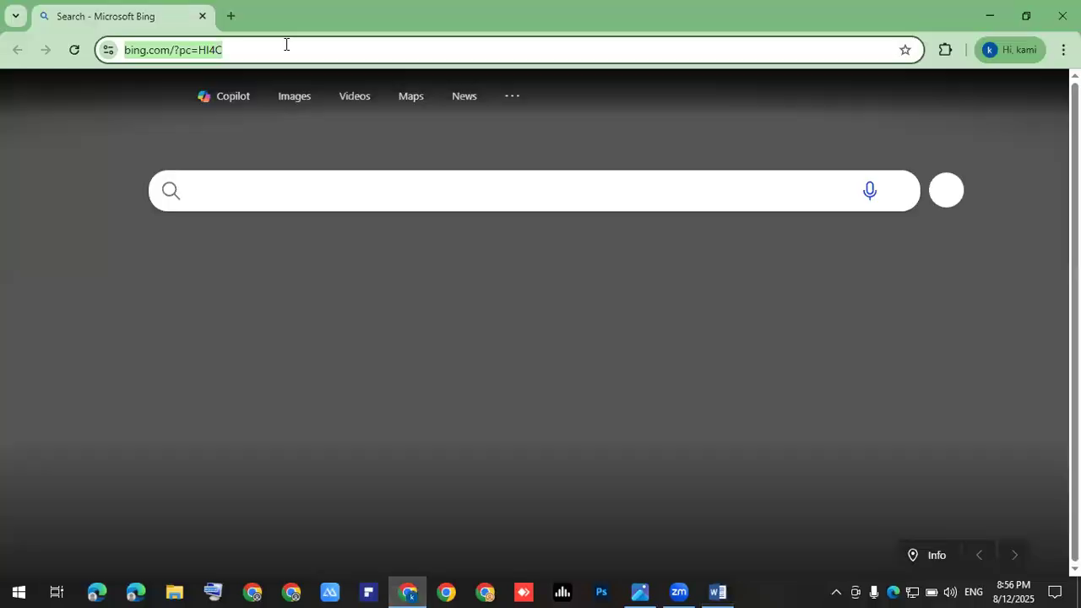
pyautogui.write('c')
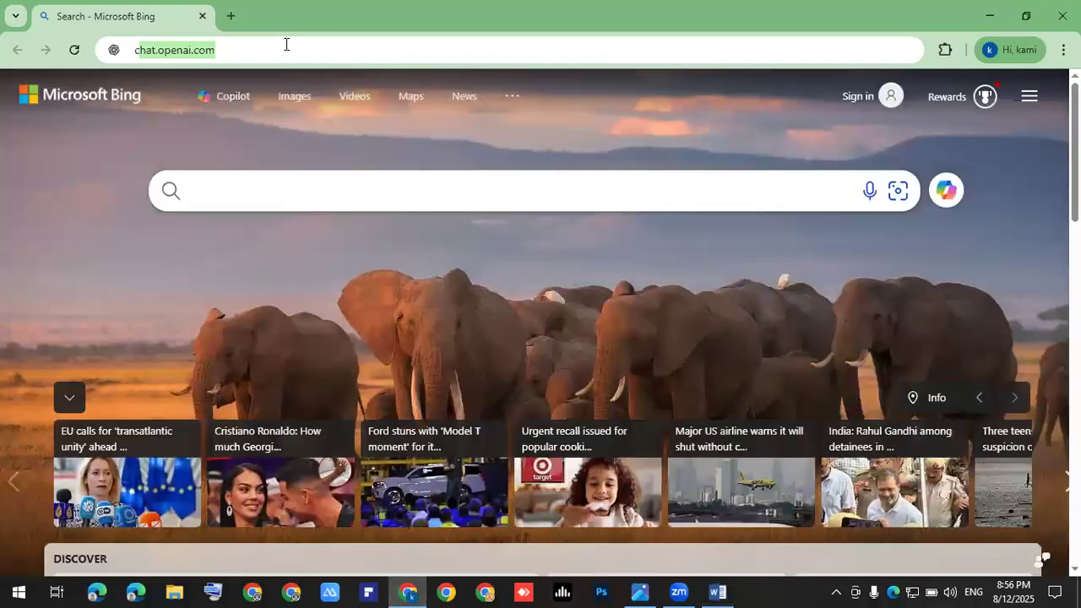
pyautogui.write('hatgpt')
pyautogui.press('Return')
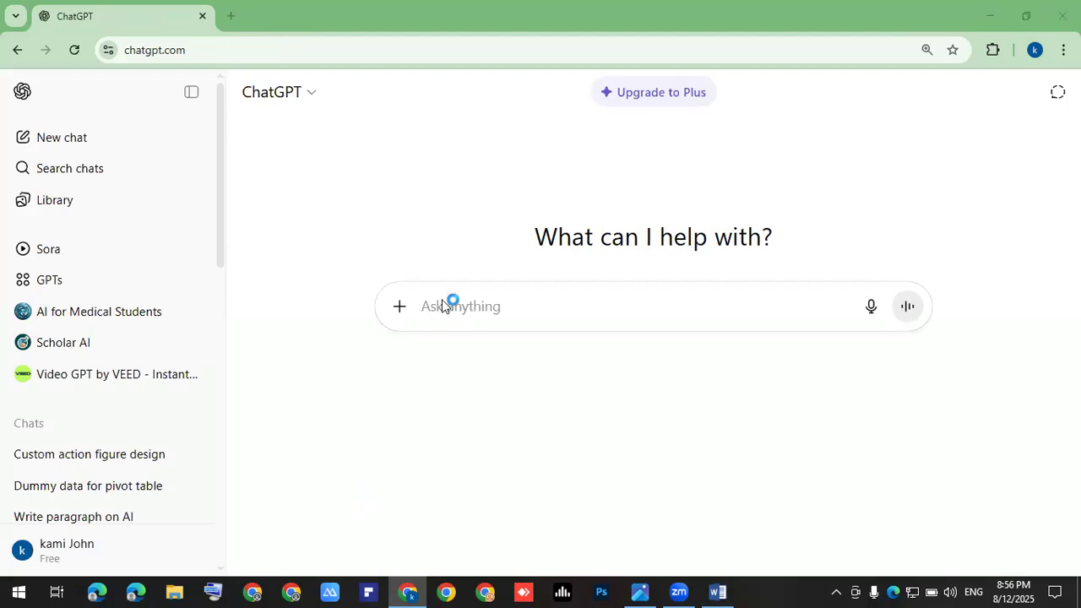
# Step: Send a 'hello' message to ChatGPT
pyautogui.click(463, 306)
pyautogui.write('he')
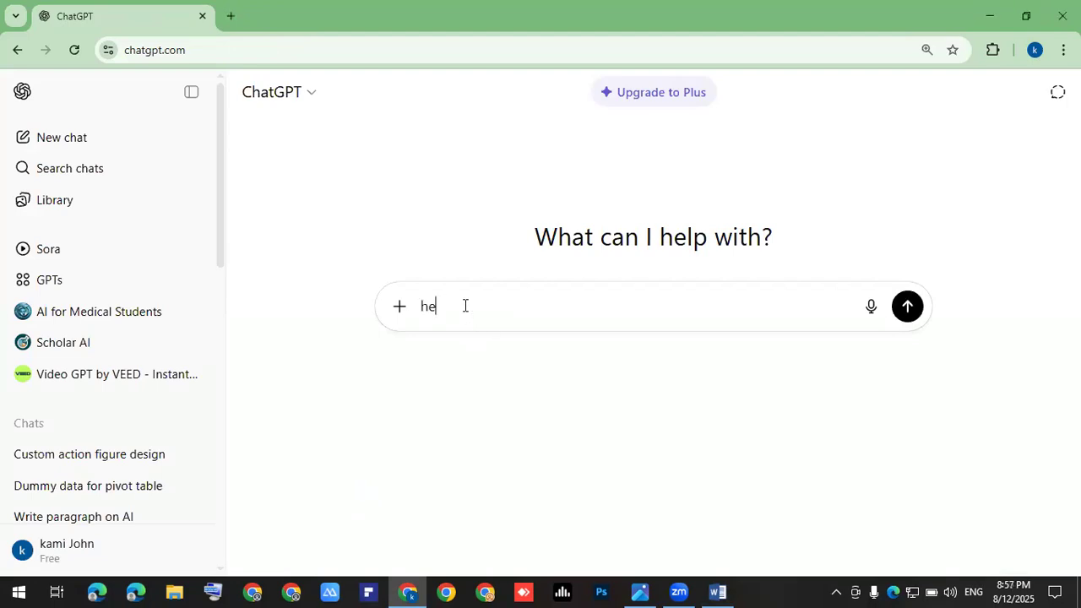
pyautogui.write('llo')
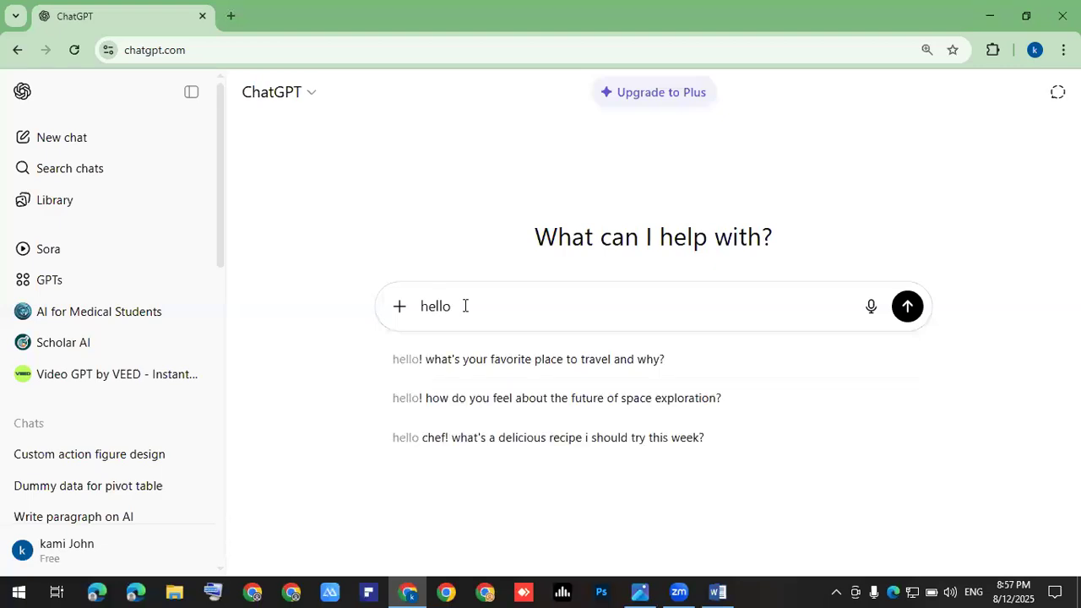
pyautogui.press('Return')
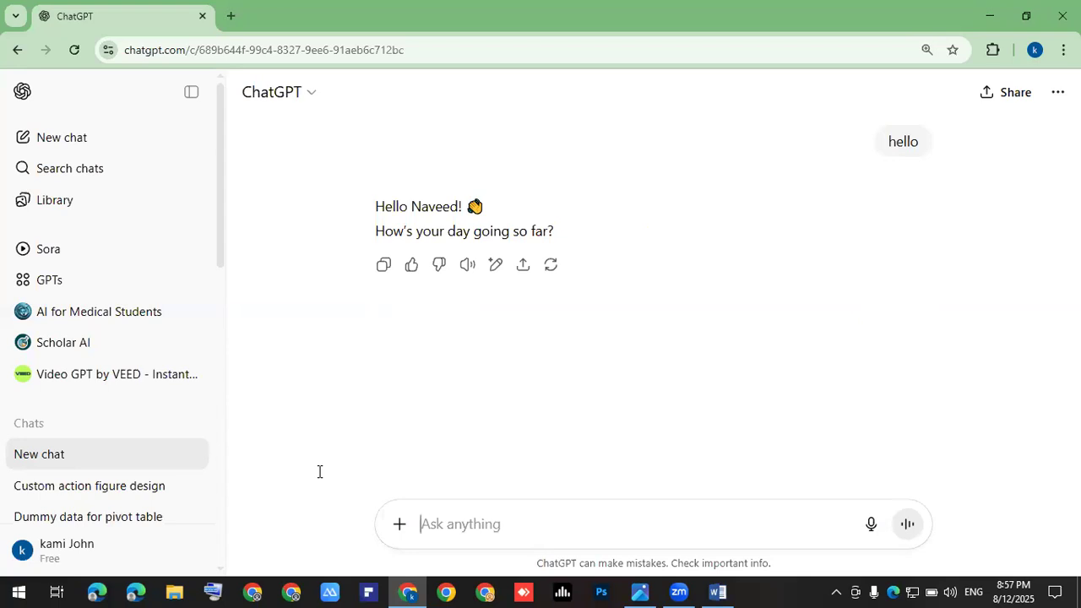
# Step: Type 'Please write a Re-union Invitation', correcting the typos along the way
pyautogui.write('Please write a Inviv')
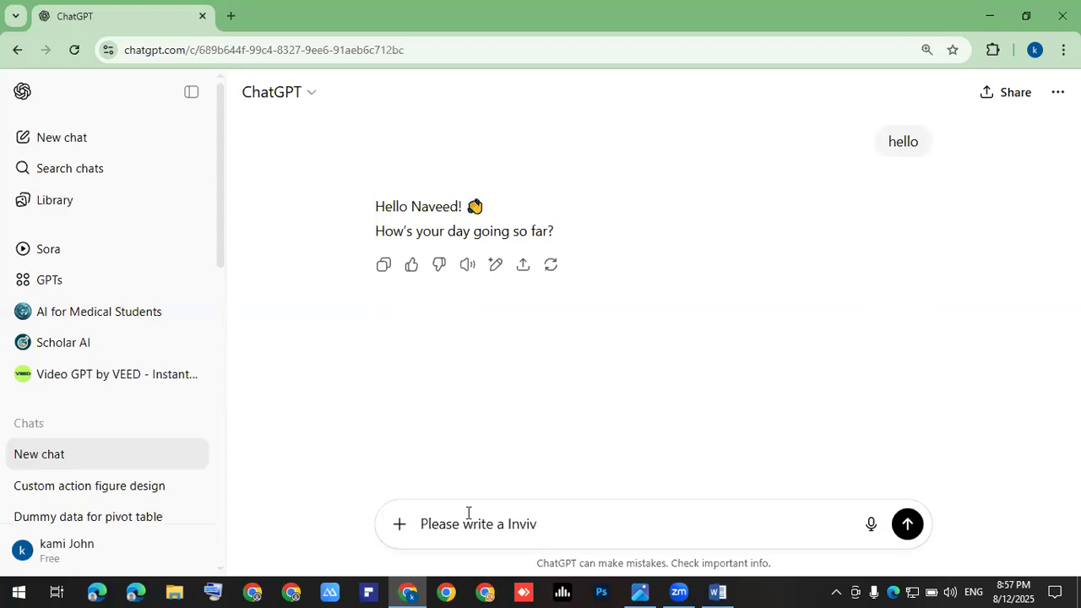
pyautogui.press('BackSpace')
pyautogui.write('tat')
pyautogui.write('ion ')
pyautogui.write('Re')
pyautogui.press('BackSpace')
pyautogui.press('BackSpace')
pyautogui.press('BackSpace')
pyautogui.press('Left')
pyautogui.press('Left')
pyautogui.press('Left')
pyautogui.press('Left')
pyautogui.press('Left')
pyautogui.press('Left')
pyautogui.press('Left')
pyautogui.press('Left')
pyautogui.press('Left')
pyautogui.press('Left')
pyautogui.press('Left')
pyautogui.write('Re-uni')
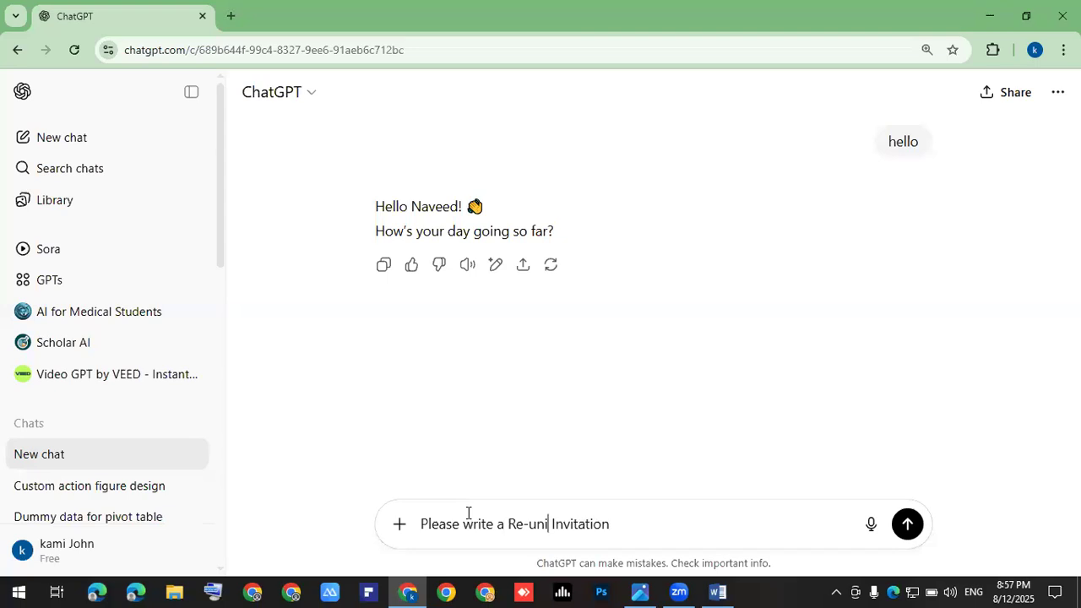
pyautogui.write('on')
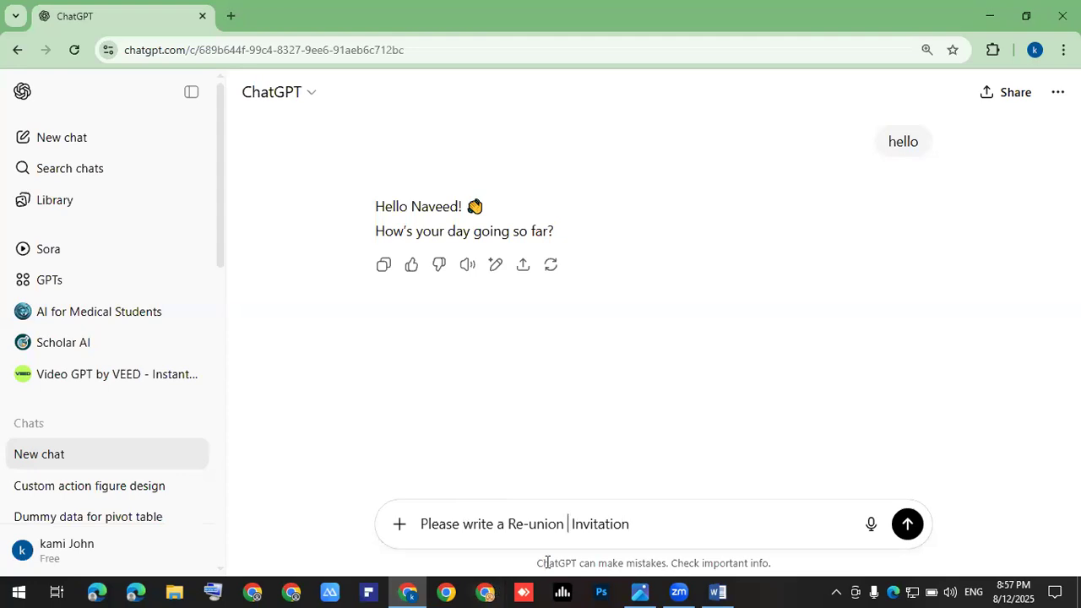
pyautogui.press('Right')
pyautogui.press('Right')
pyautogui.press('Right')
pyautogui.press('Right')
pyautogui.press('Right')
pyautogui.press('Right')
pyautogui.press('Right')
pyautogui.press('Right')
pyautogui.press('Right')
pyautogui.press('Right')
pyautogui.press('Right')
# Step: Finish the request with 'letter for ex-employees', fixing the spelling of employees
pyautogui.write('letter for exp')
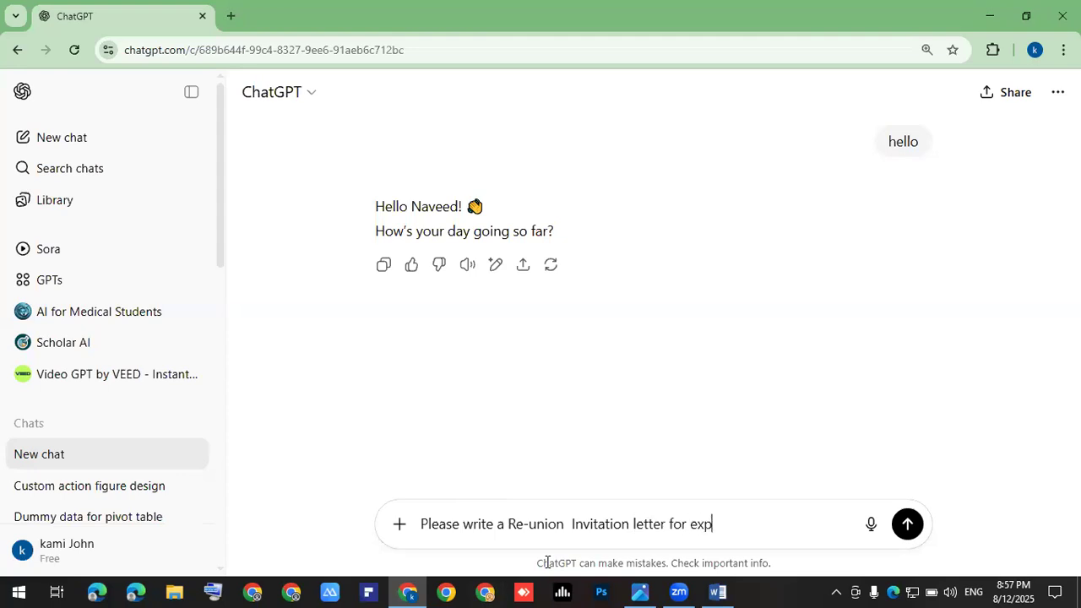
pyautogui.write('lyess')
pyautogui.press('Left')
pyautogui.press('Left')
pyautogui.press('Left')
pyautogui.press('Left')
pyautogui.press('Left')
pyautogui.press('Left')
pyautogui.write('-em')
pyautogui.press('Right')
pyautogui.press('Right')
pyautogui.press('Right')
pyautogui.press('Right')
pyautogui.press('Left')
pyautogui.press('Left')
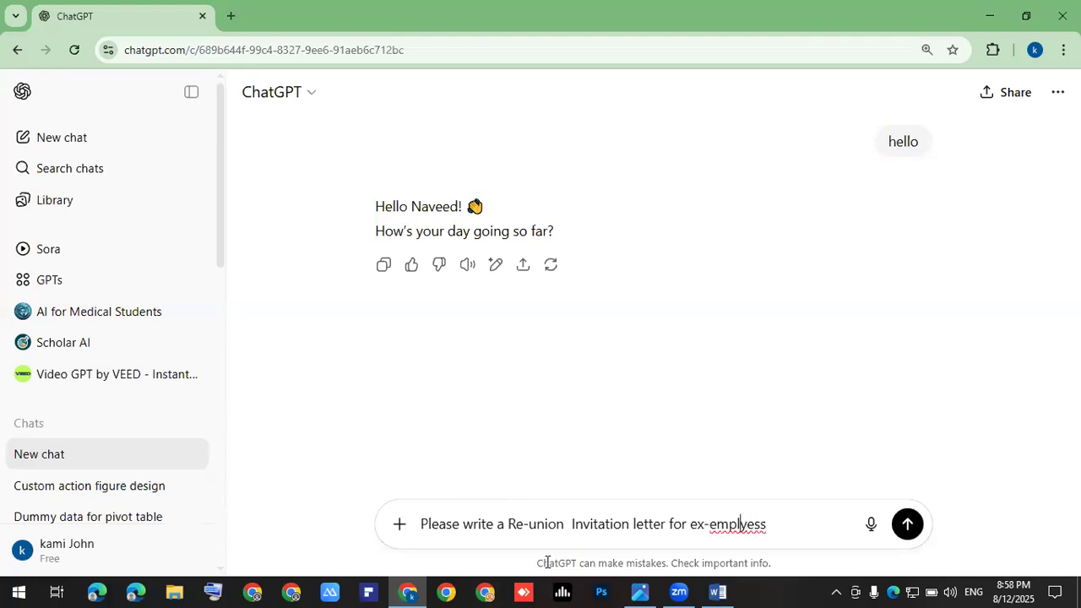
pyautogui.write('o')
pyautogui.press('Right')
pyautogui.press('Right')
pyautogui.press('Delete')
pyautogui.write('e')
# Step: Send the reunion letter request and scroll through the generated letter
pyautogui.press('Return')
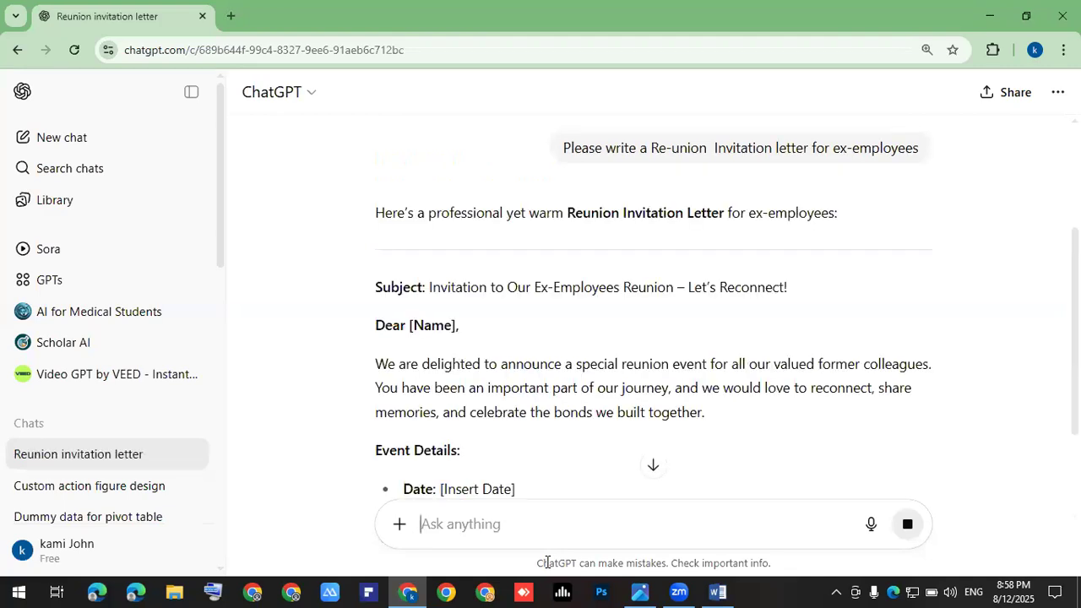
pyautogui.scroll(-4, 406, 336)
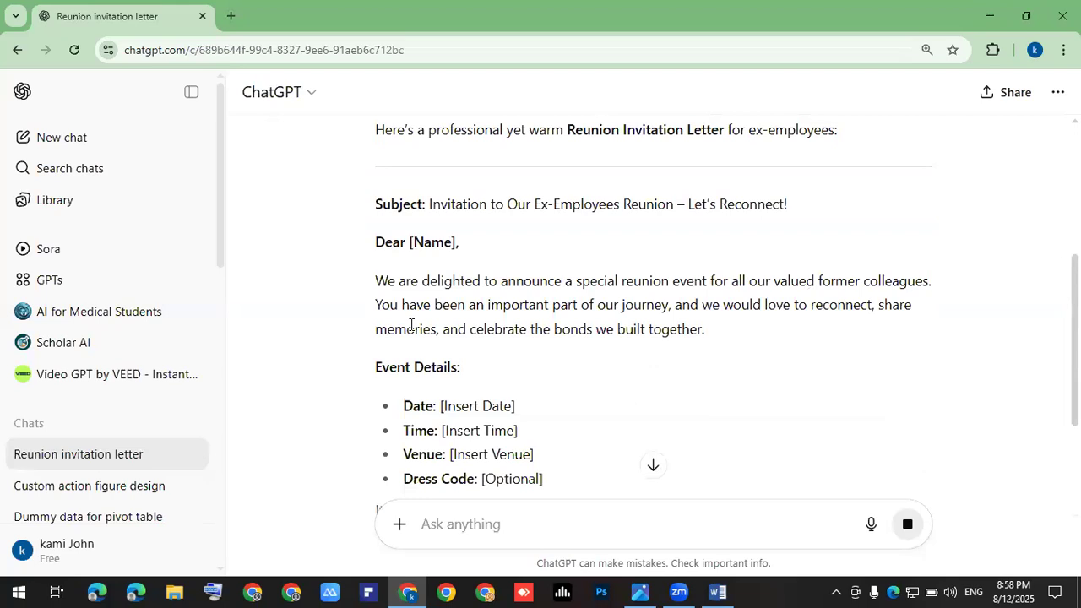
pyautogui.scroll(-2, 475, 347)
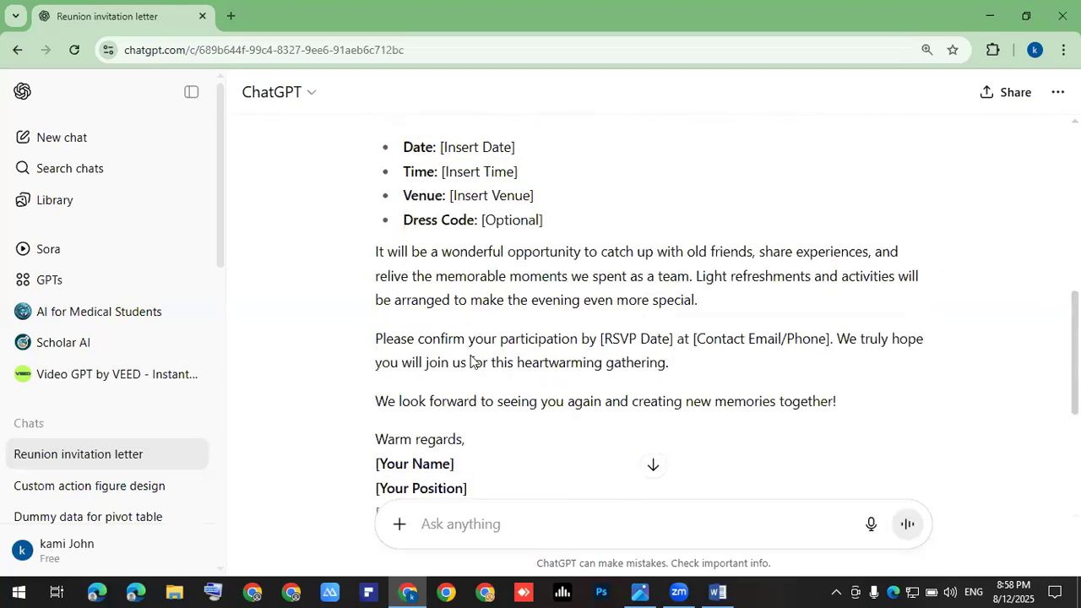
pyautogui.scroll(-2, 471, 361)
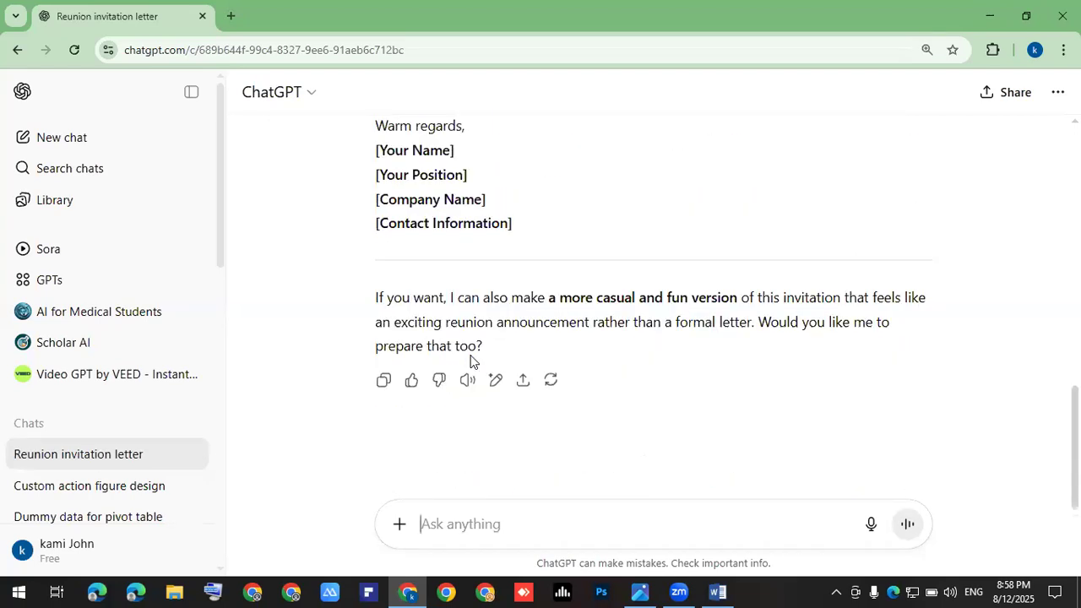
pyautogui.scroll(4, 470, 361)
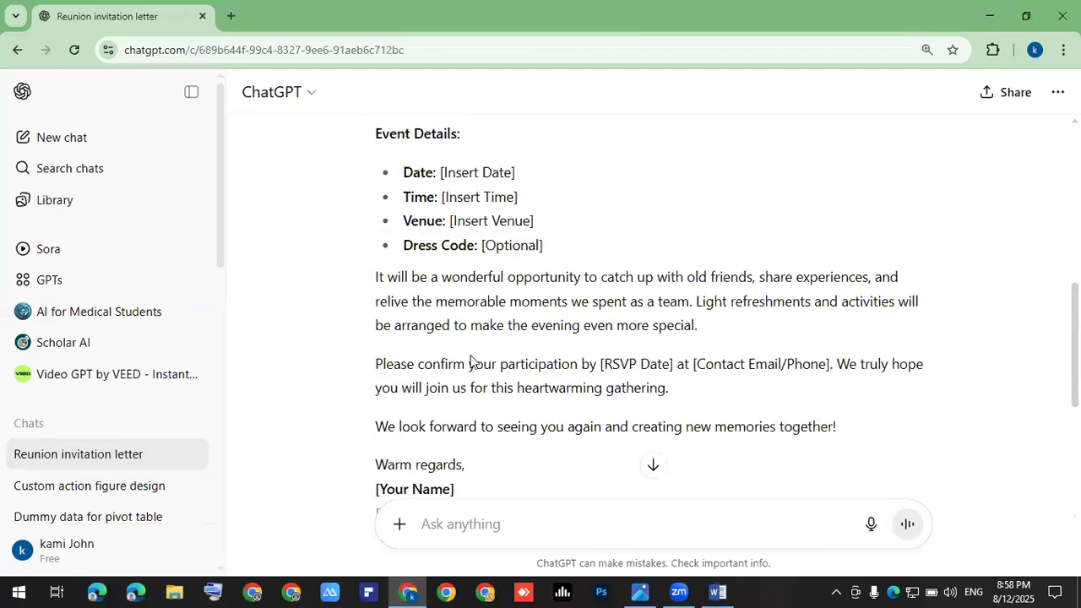
pyautogui.scroll(3, 470, 360)
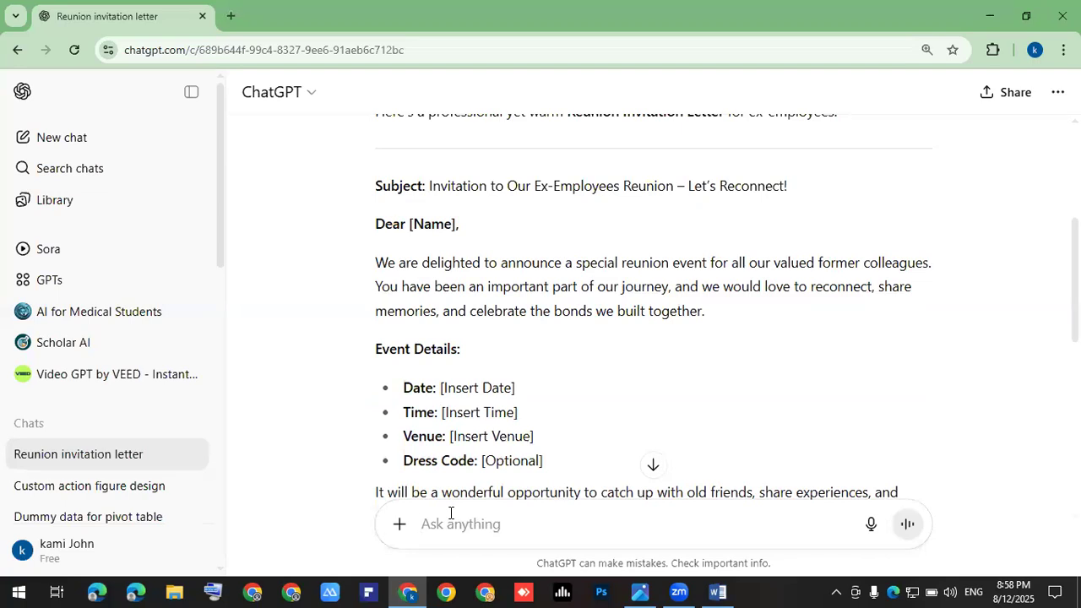
# Step: Start the follow-up with a venue line, 'Pearl continental', fixing its spelling
pyautogui.write('Please write ')
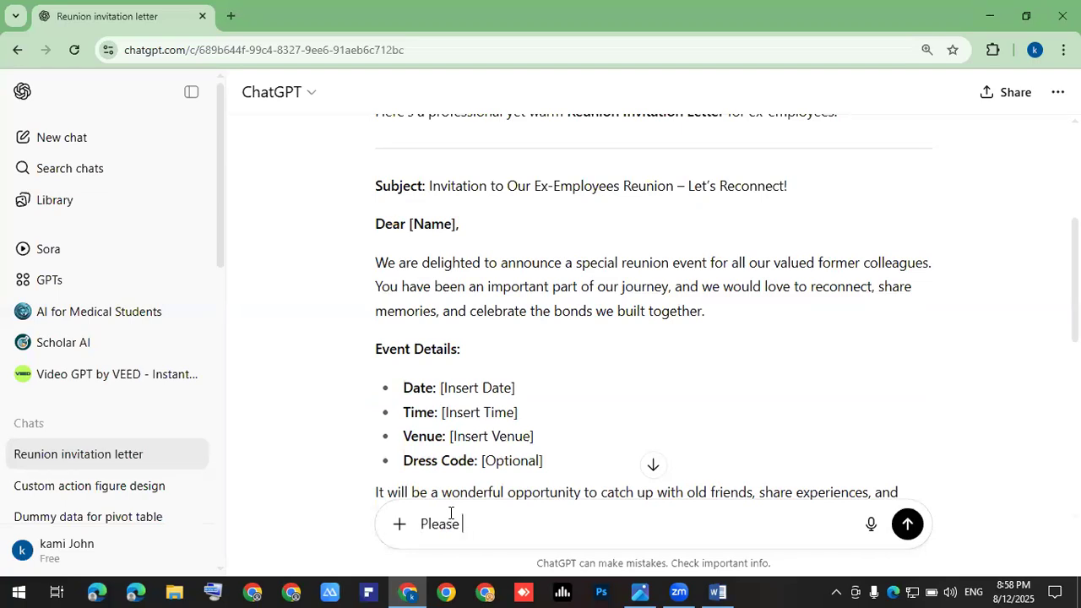
pyautogui.write('venue')
pyautogui.hotkey('shift', 'Return')
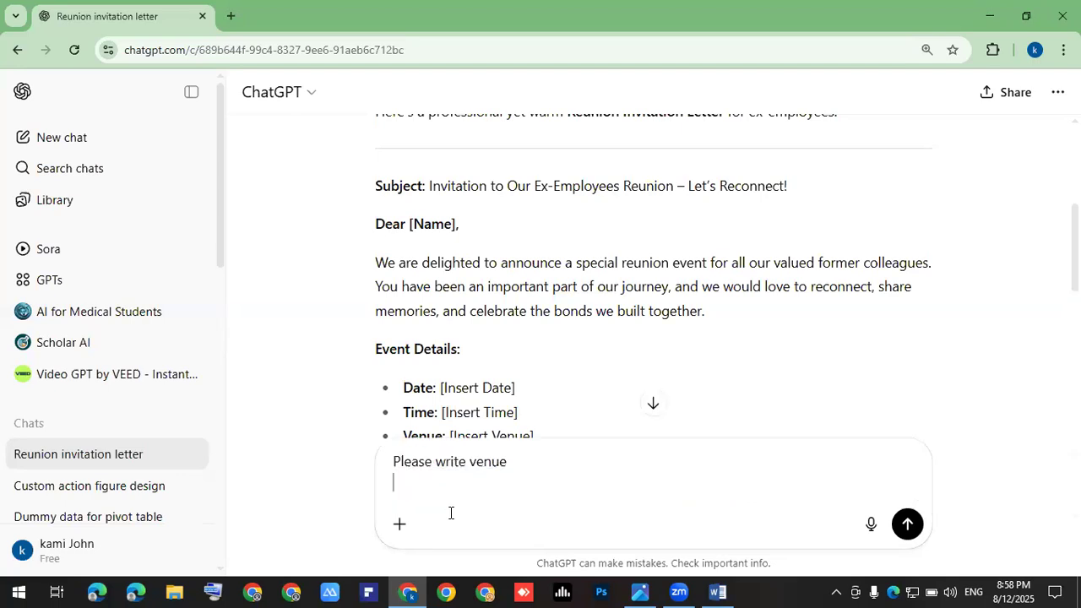
pyautogui.write('Peal con')
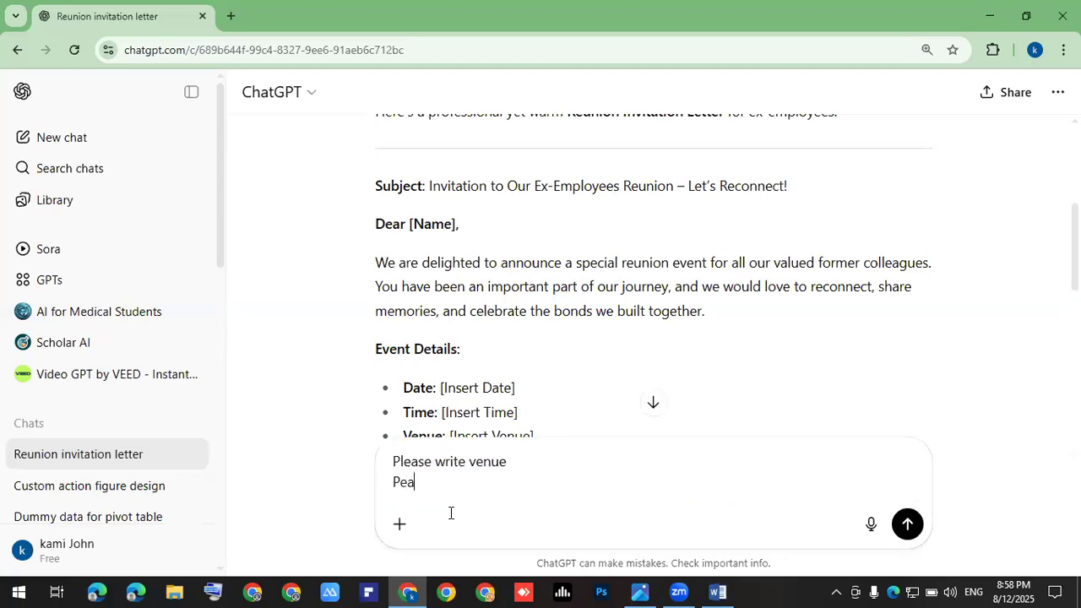
pyautogui.press('BackSpace')
pyautogui.write('ntet')
pyautogui.press('BackSpace')
pyautogui.press('BackSpace')
pyautogui.write('it')
pyautogui.write('en')
pyautogui.press('BackSpace')
pyautogui.press('BackSpace')
pyautogui.write('nental')
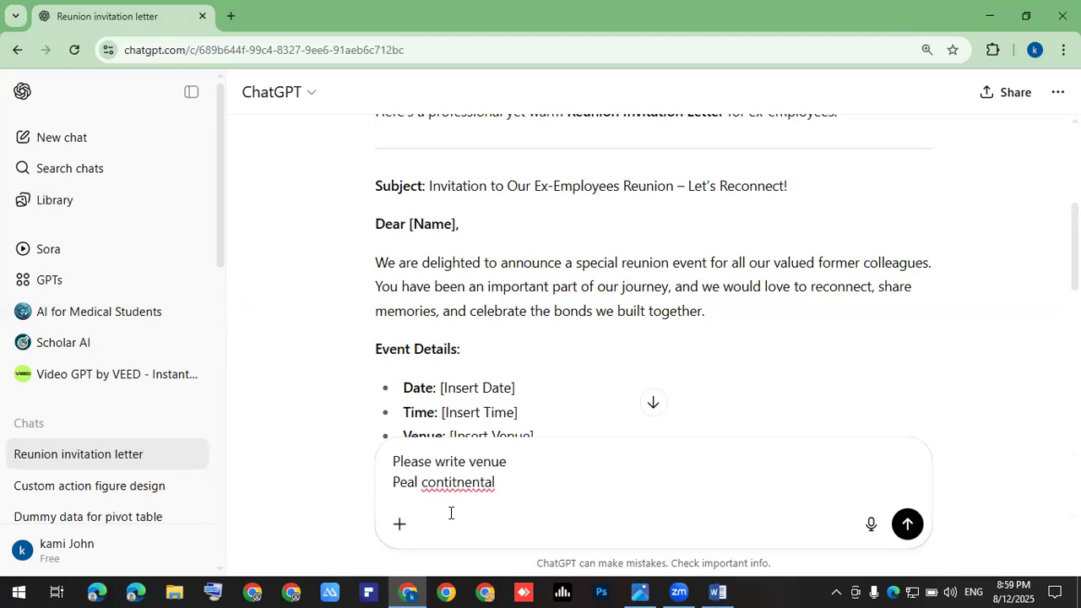
pyautogui.click(415, 482)
pyautogui.write('r')
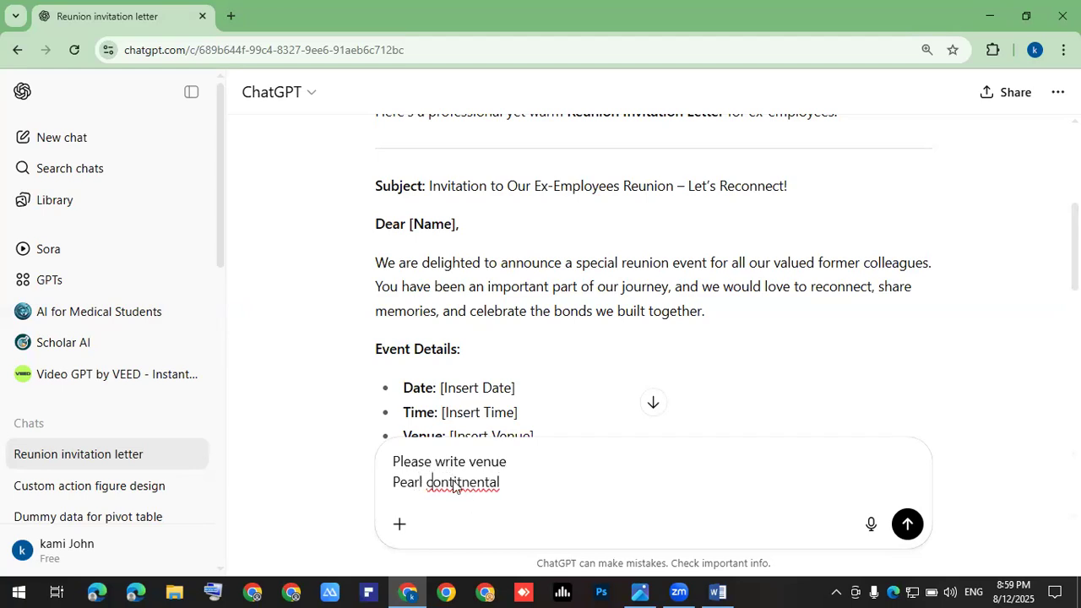
pyautogui.rightClick(463, 483)
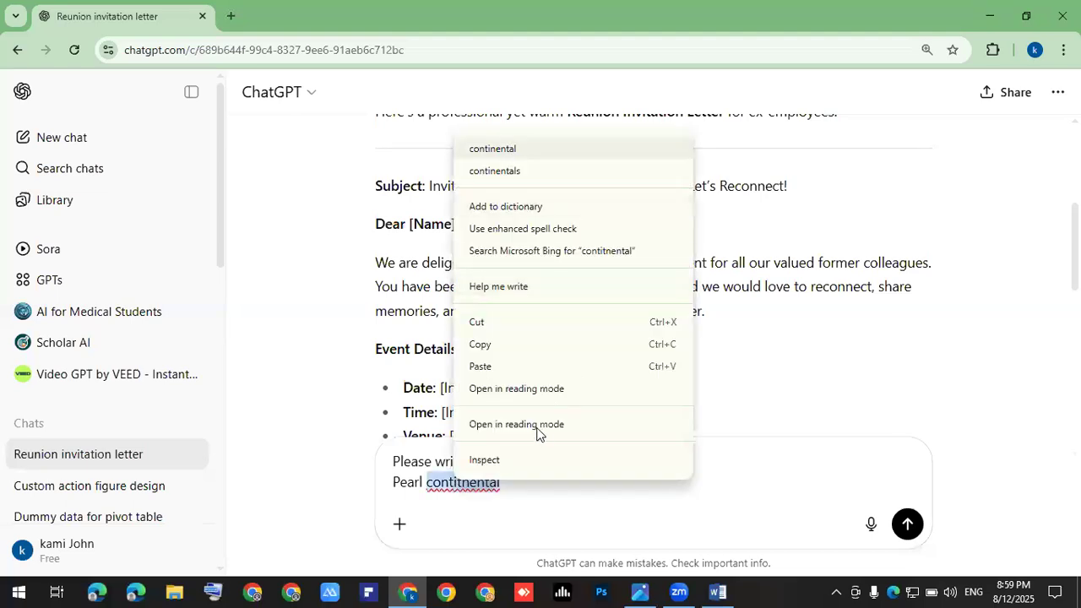
pyautogui.click(486, 147)
# Step: Add the event date line 02-Sep-2025
pyautogui.hotkey('shift', 'Return')
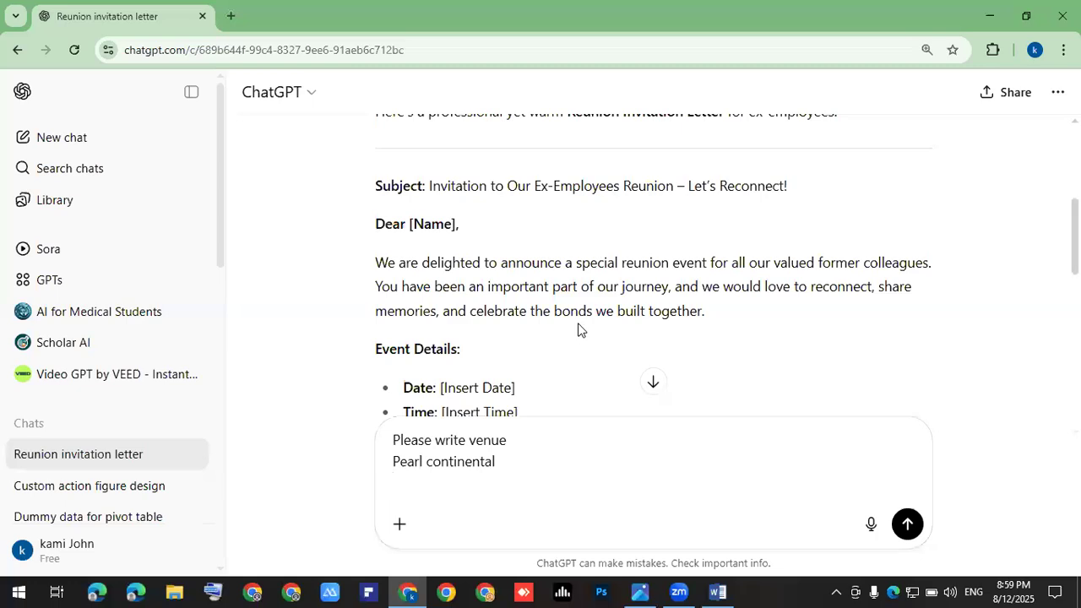
pyautogui.write('02-')
pyautogui.hotkey('ctrl', 'shift', 's')
pyautogui.write('ep')
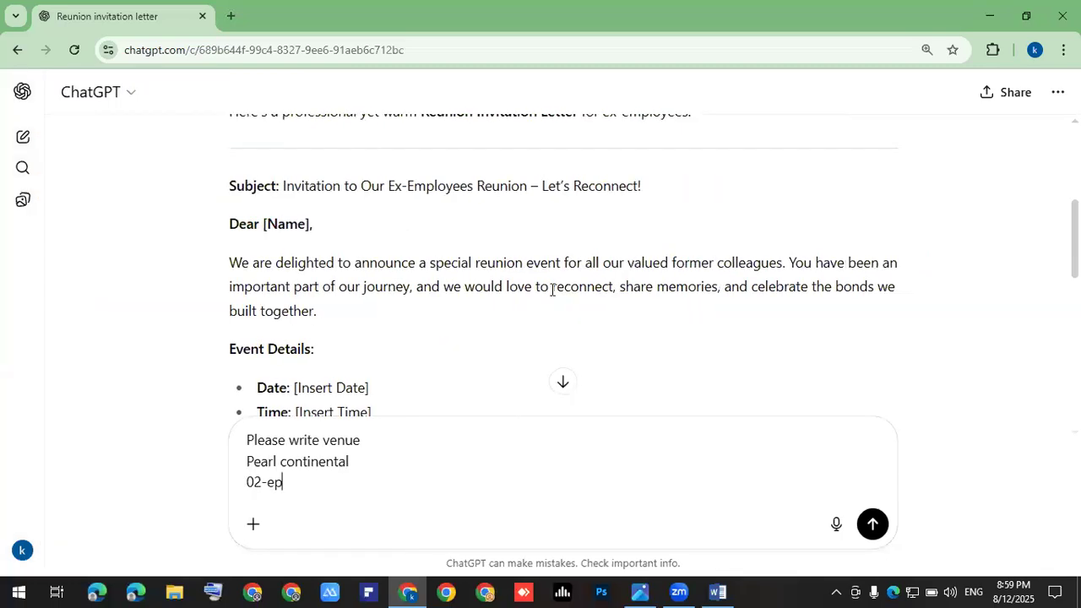
pyautogui.scroll(-10, 591, 304)
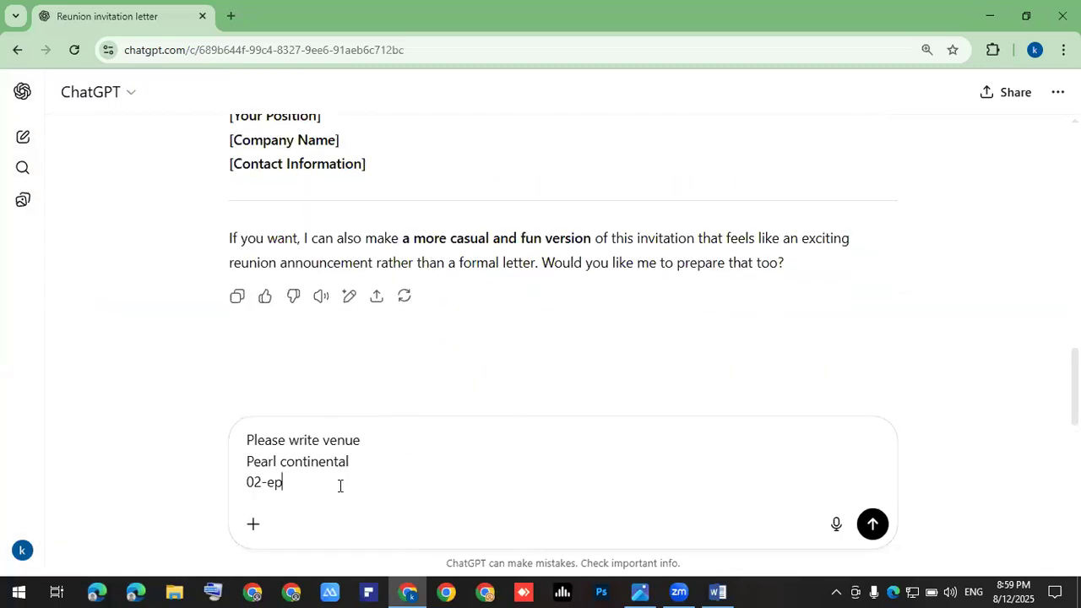
pyautogui.press('BackSpace')
pyautogui.press('BackSpace')
pyautogui.write('Sep-2025')
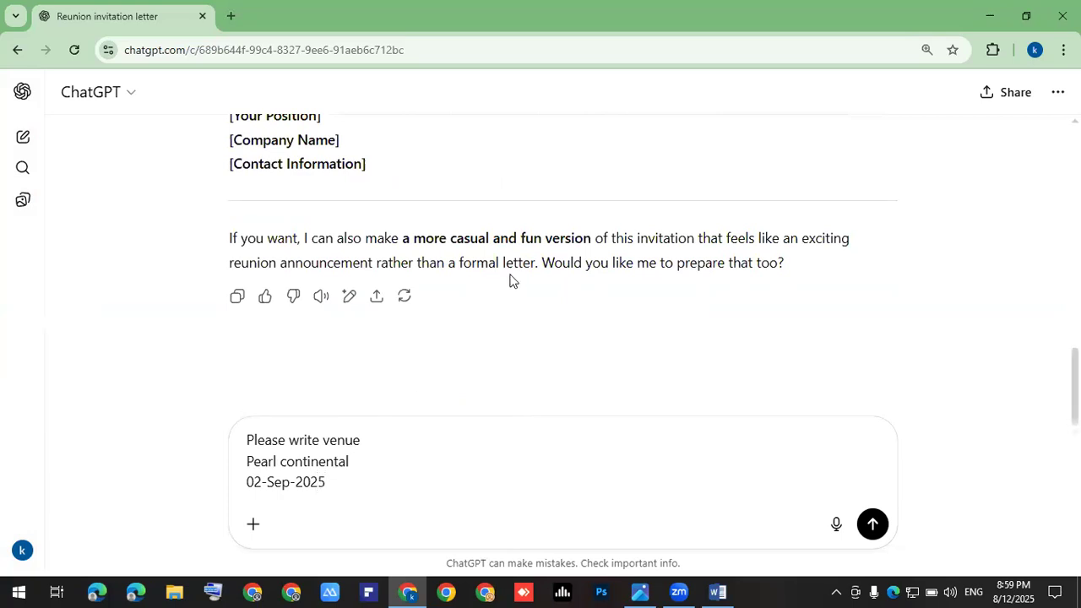
pyautogui.scroll(6, 512, 279)
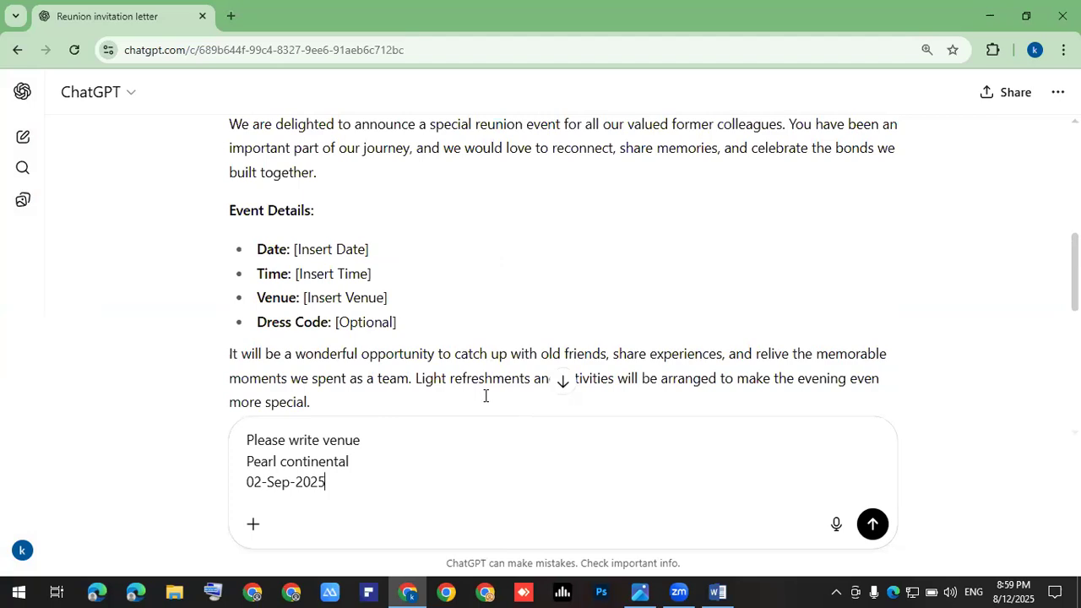
# Step: Add the event time line '07:00 pm to 12:00 am'
pyautogui.hotkey('shift', 'Return')
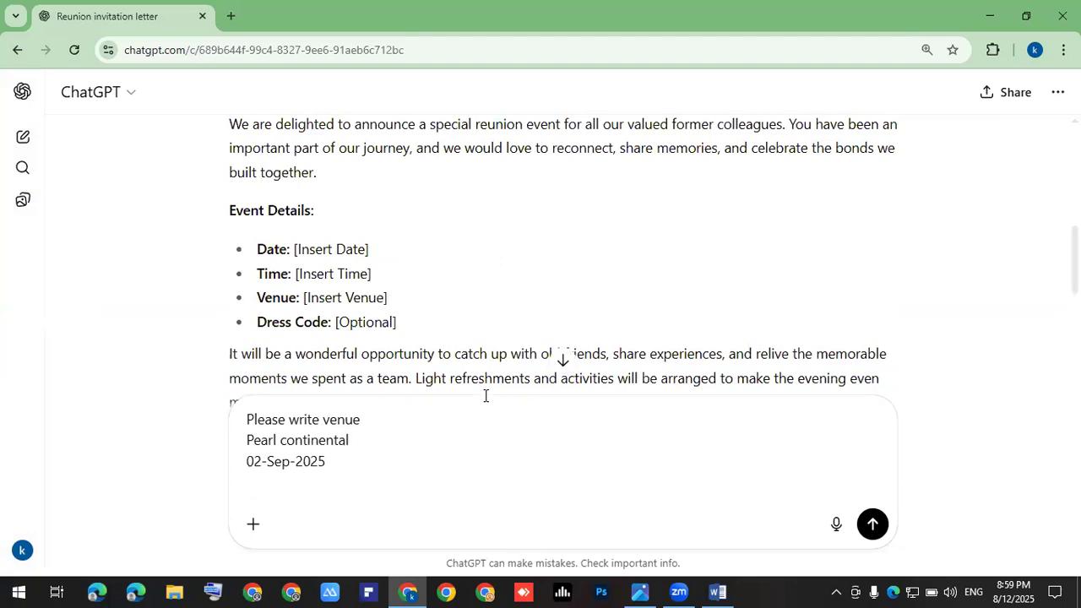
pyautogui.write('07')
pyautogui.write(':')
pyautogui.write(':')
pyautogui.write('00 pm ')
pyautogui.write('to 12')
pyautogui.write(':')
pyautogui.write('am')
pyautogui.press('Left')
pyautogui.press('Left')
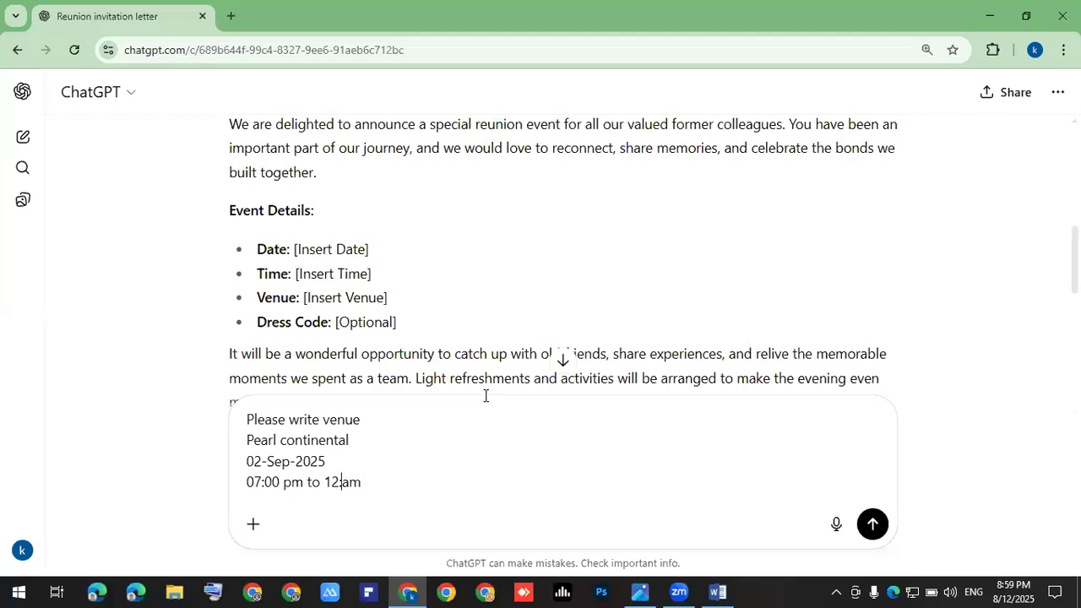
pyautogui.write('00')
pyautogui.press('Right')
pyautogui.press('Right')
# Step: Add dress code 'Formal', reword the first line to reference the letter above, and send
pyautogui.hotkey('shift', 'Return')
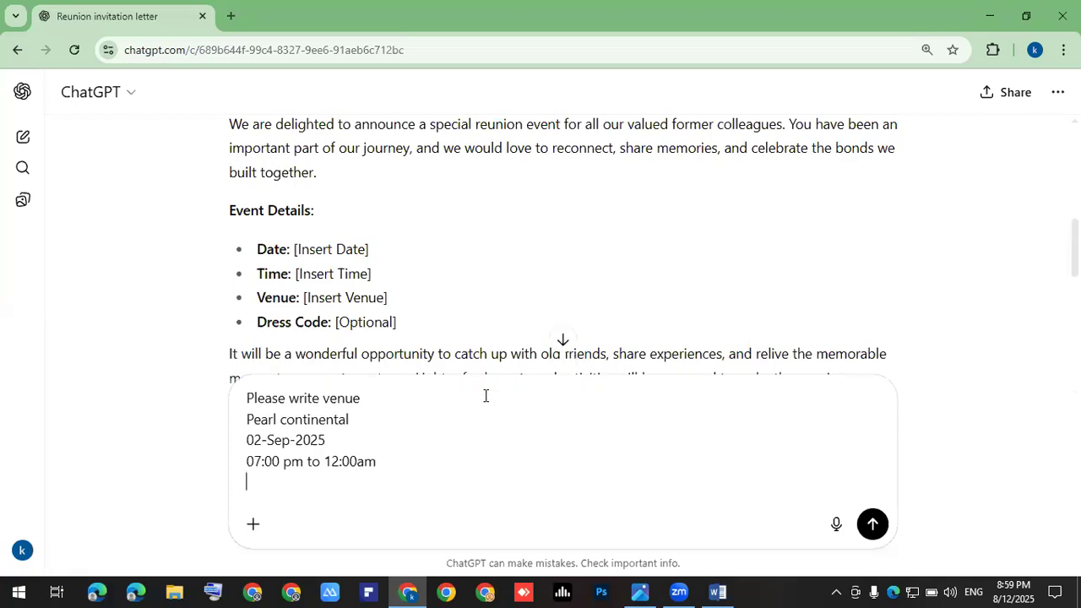
pyautogui.write('Formal')
pyautogui.press('BackSpace')
pyautogui.press('BackSpace')
pyautogui.press('BackSpace')
pyautogui.press('BackSpace')
pyautogui.press('BackSpace')
pyautogui.write('the')
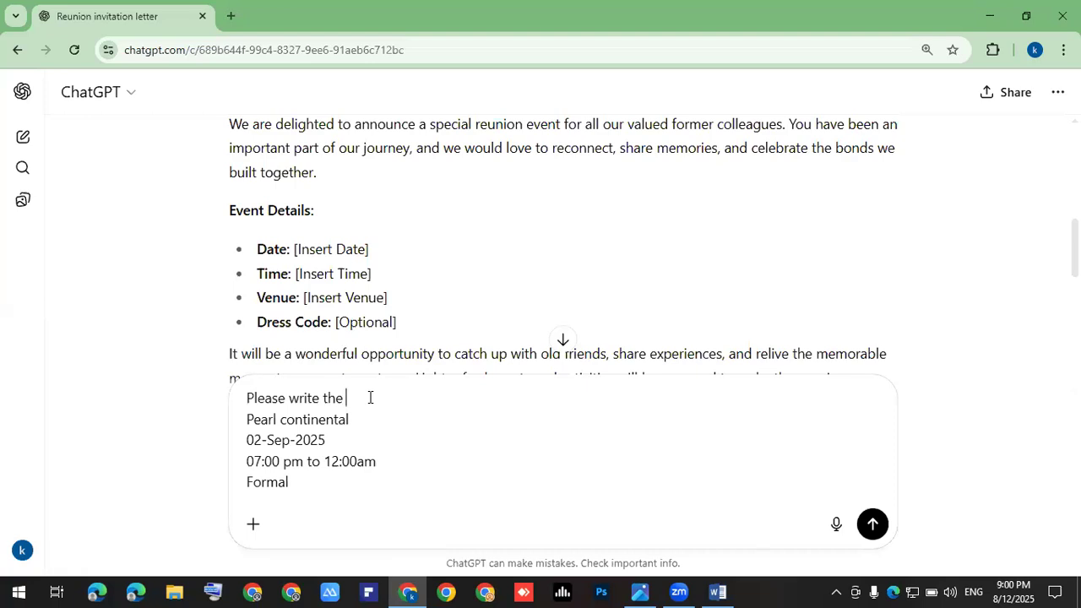
pyautogui.write('detail in kletter above')
pyautogui.press('Return')
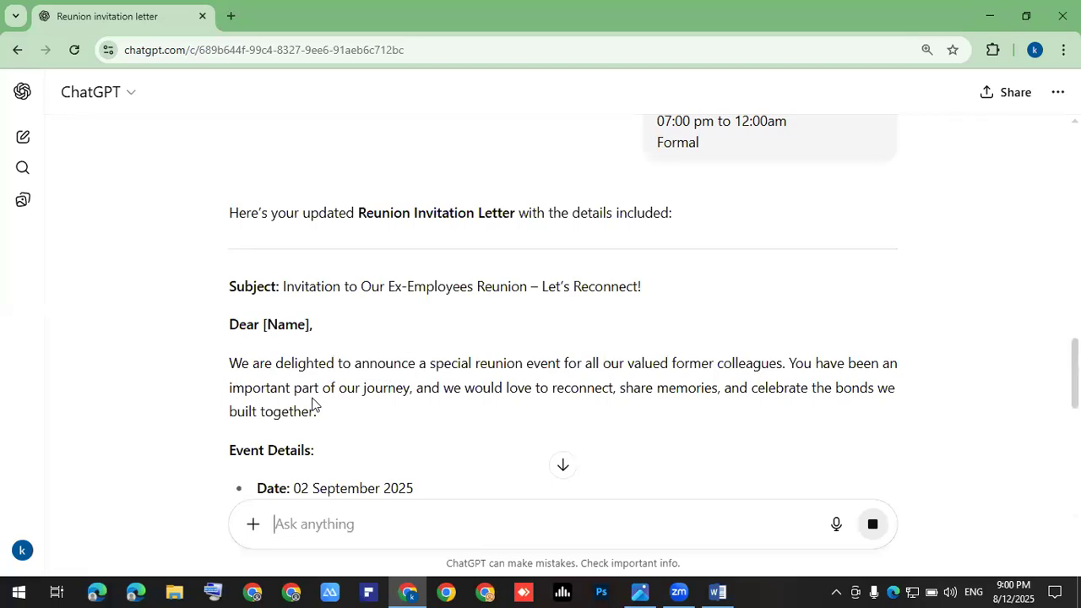
# Step: Review the four filled-in Event Details lines, then place the cursor in the message box
pyautogui.scroll(-3, 329, 354)
pyautogui.moveTo(394, 327); pyautogui.dragTo(248, 262)
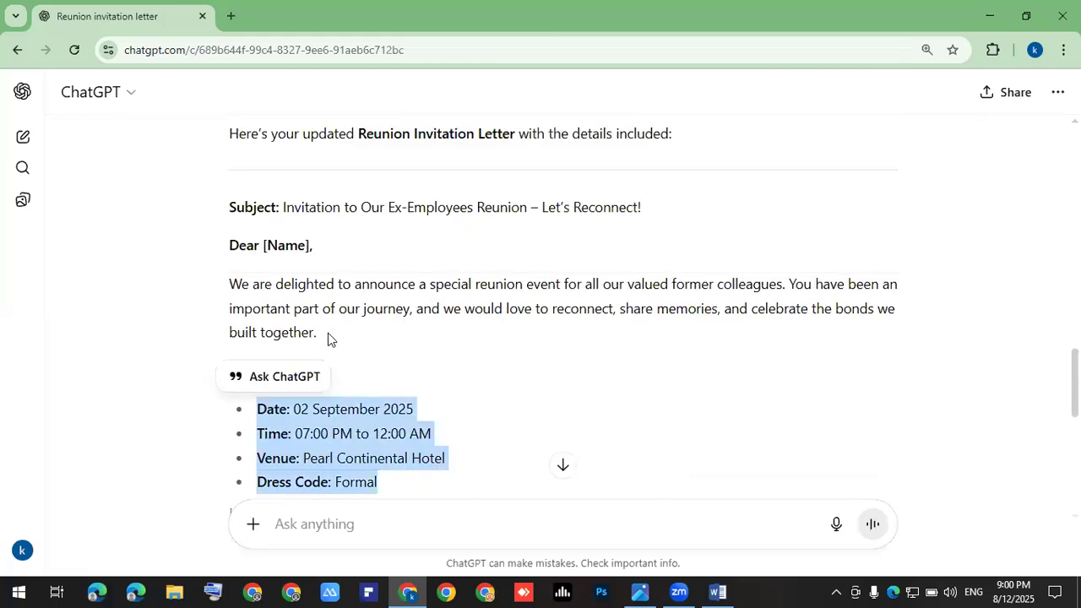
pyautogui.scroll(1, 327, 333)
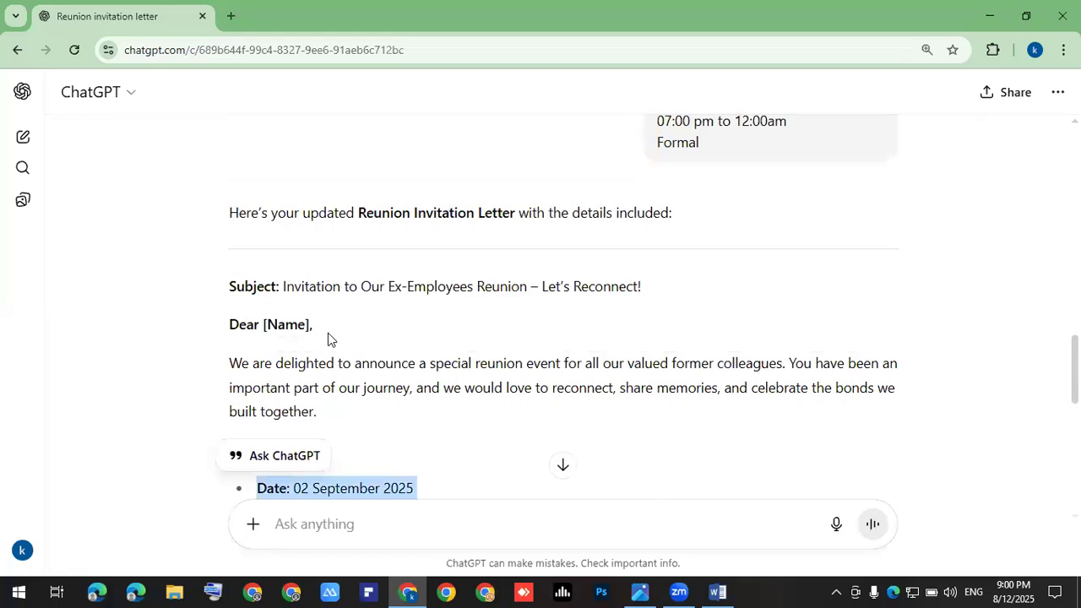
pyautogui.click(336, 528)
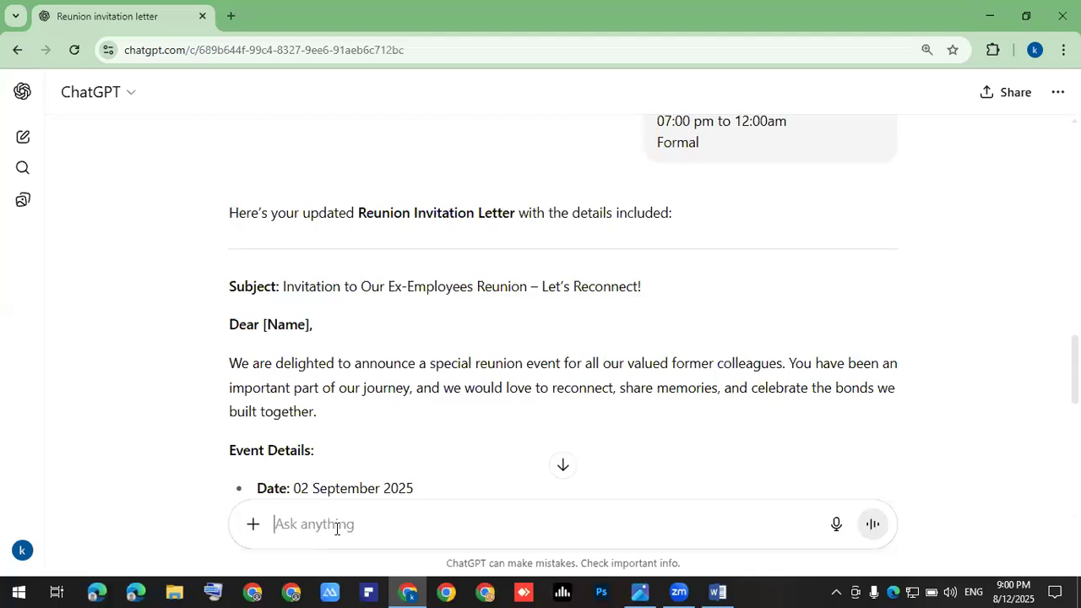
# Step: Ask ChatGPT to convert the letter above into a well-formatted MS Word file
pyautogui.write('Please convert the text abov ein ')
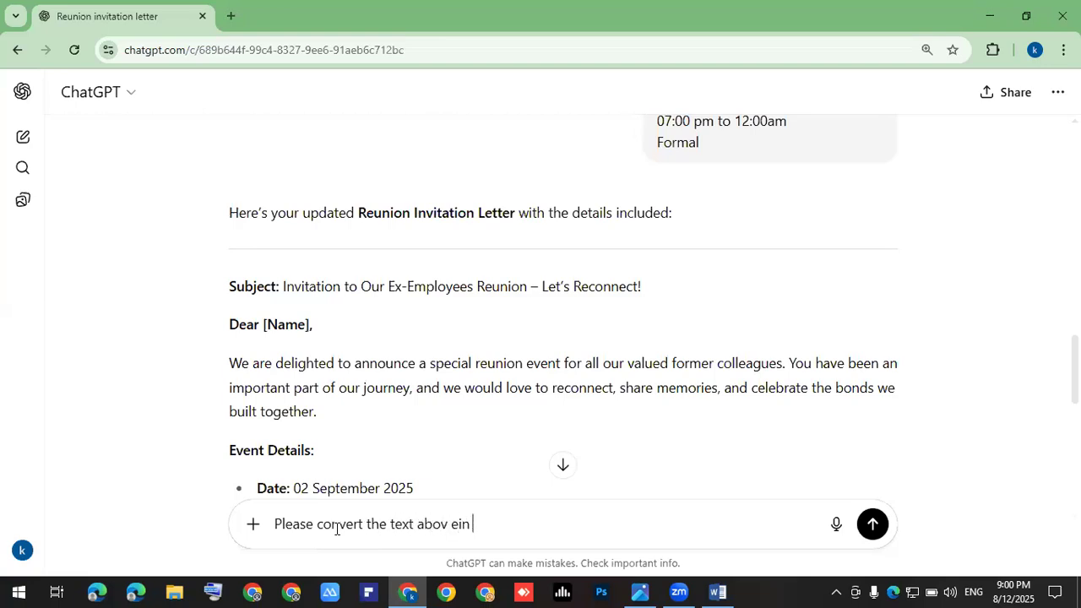
pyautogui.write('A good formatted')
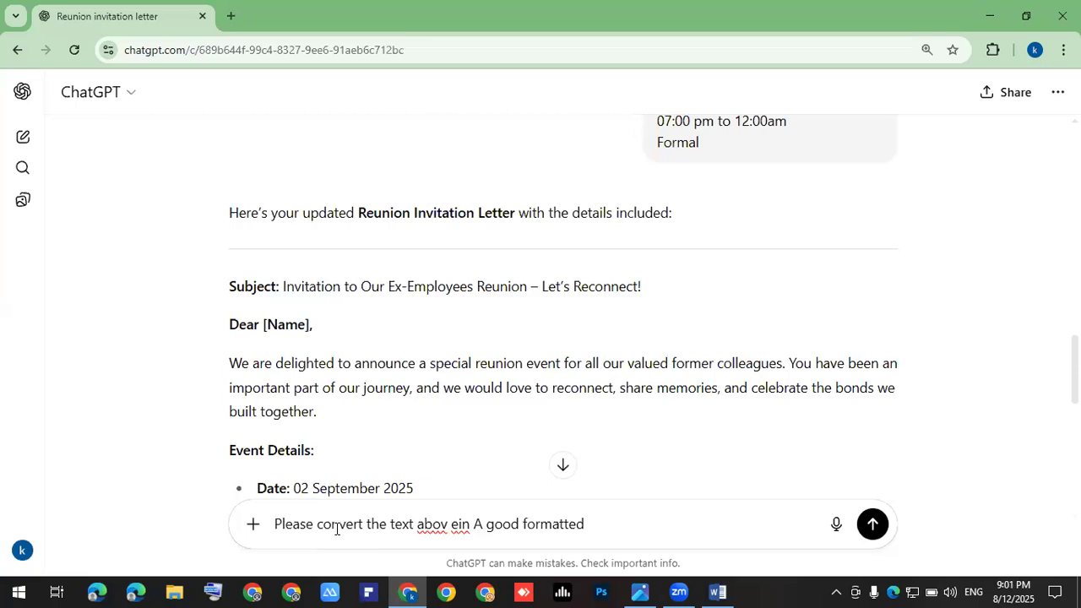
pyautogui.press('Left')
pyautogui.press('Left')
pyautogui.press('Left')
pyautogui.press('Left')
pyautogui.press('Left')
pyautogui.press('Left')
pyautogui.press('Left')
pyautogui.press('Left')
pyautogui.press('Left')
pyautogui.press('Left')
pyautogui.press('Left')
pyautogui.press('Left')
pyautogui.press('Left')
pyautogui.press('Left')
pyautogui.press('Left')
pyautogui.press('Left')
pyautogui.press('Left')
pyautogui.press('Left')
pyautogui.press('Left')
pyautogui.press('Left')
pyautogui.press('Left')
pyautogui.press('Delete')
pyautogui.press('Right')
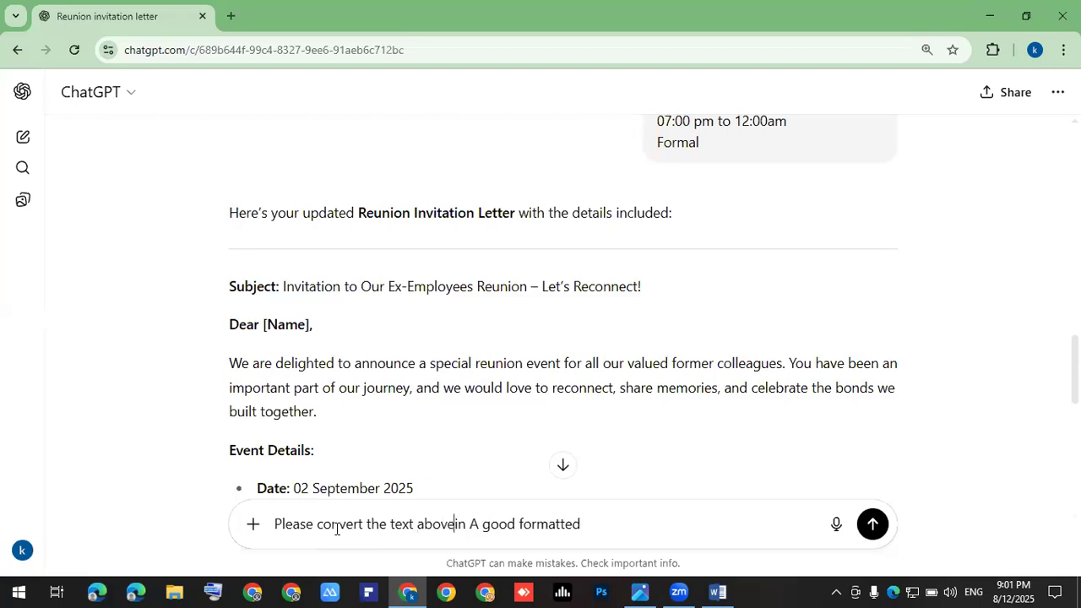
pyautogui.press('Right')
pyautogui.press('Right')
pyautogui.press('Right')
pyautogui.press('Right')
pyautogui.press('Right')
pyautogui.press('Right')
pyautogui.press('Right')
pyautogui.press('Right')
pyautogui.press('Right')
pyautogui.press('Right')
pyautogui.press('Right')
pyautogui.press('Right')
pyautogui.press('Right')
pyautogui.press('Right')
pyautogui.press('Right')
pyautogui.press('Right')
pyautogui.press('Right')
pyautogui.press('Right')
pyautogui.press('Right')
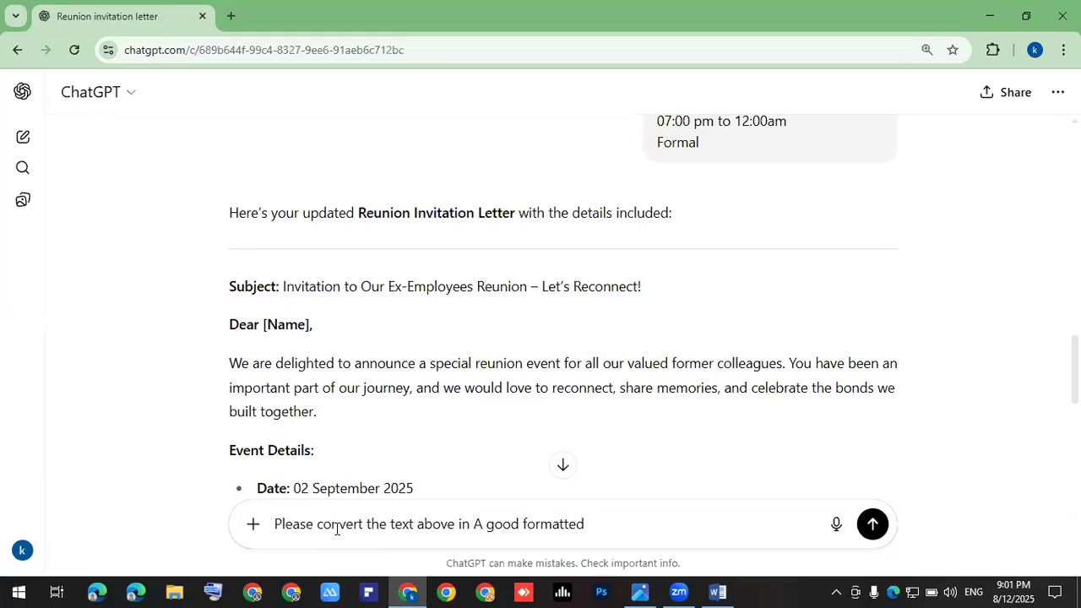
pyautogui.write('ms word file')
pyautogui.press('Return')
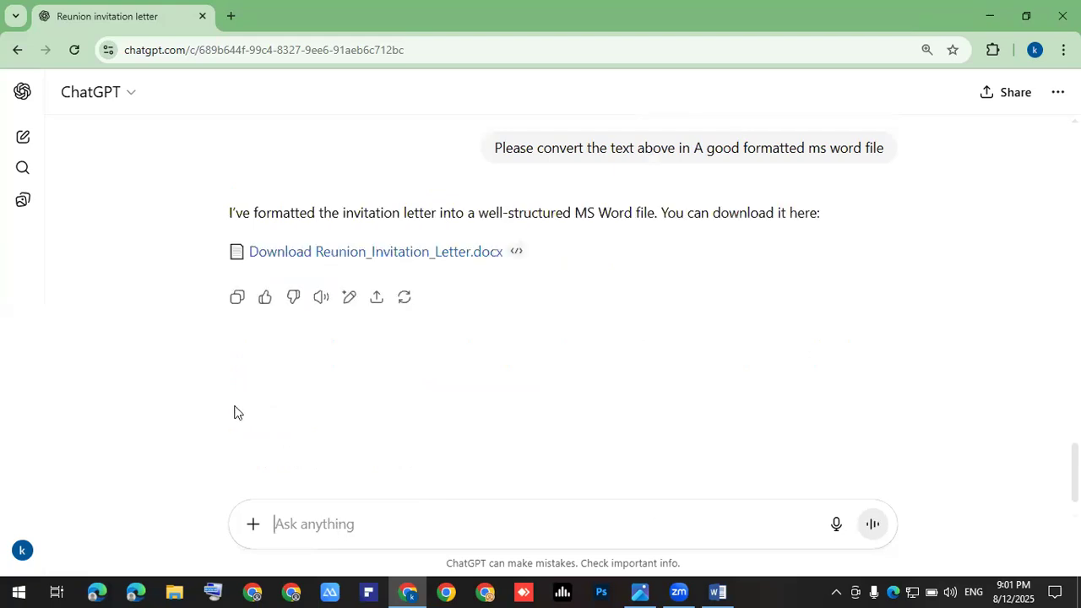
# Step: Download Reunion_Invitation_Letter.docx from ChatGPT and open it in Word from its download folder
pyautogui.click(402, 259)
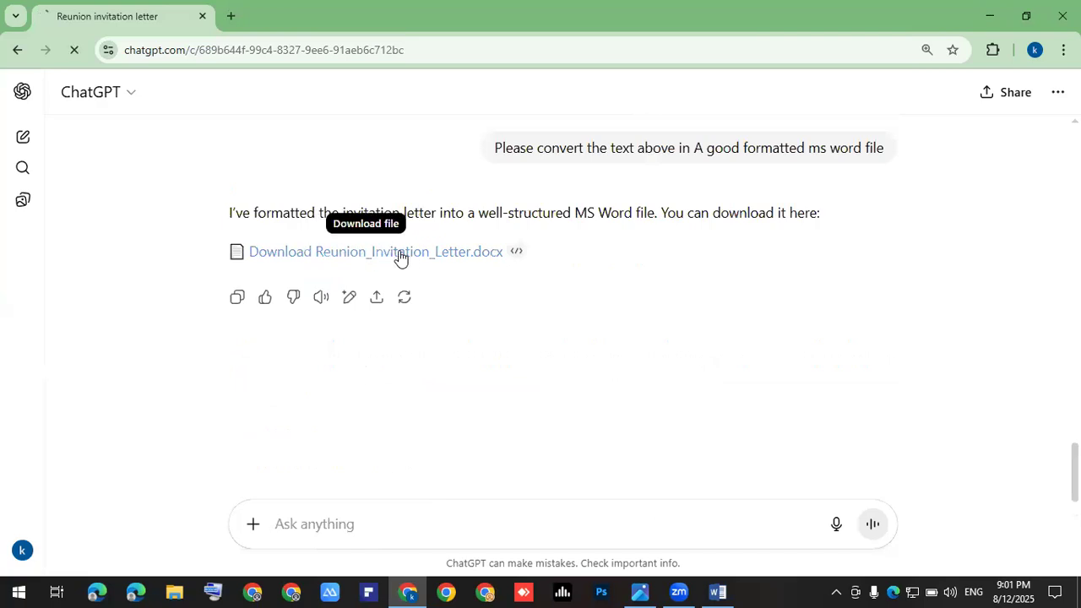
pyautogui.click(1005, 51)
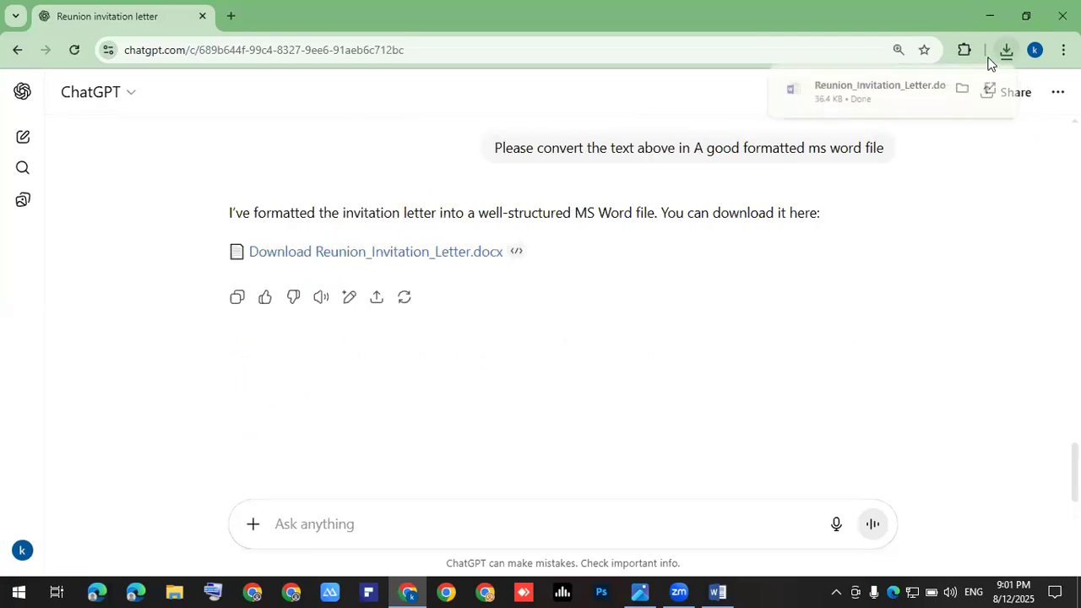
pyautogui.click(963, 89)
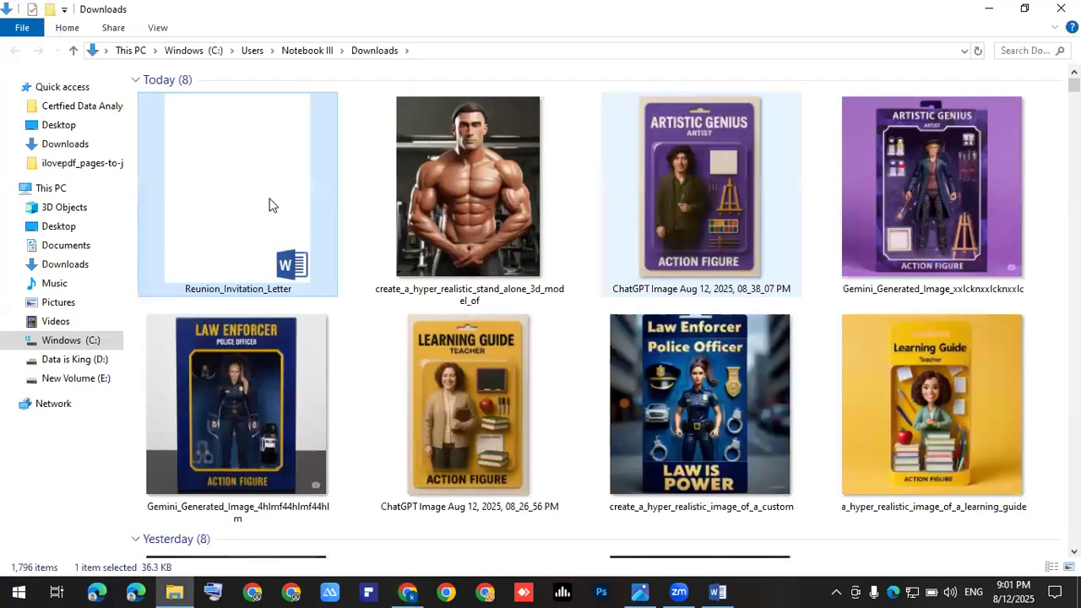
pyautogui.doubleClick(271, 204)
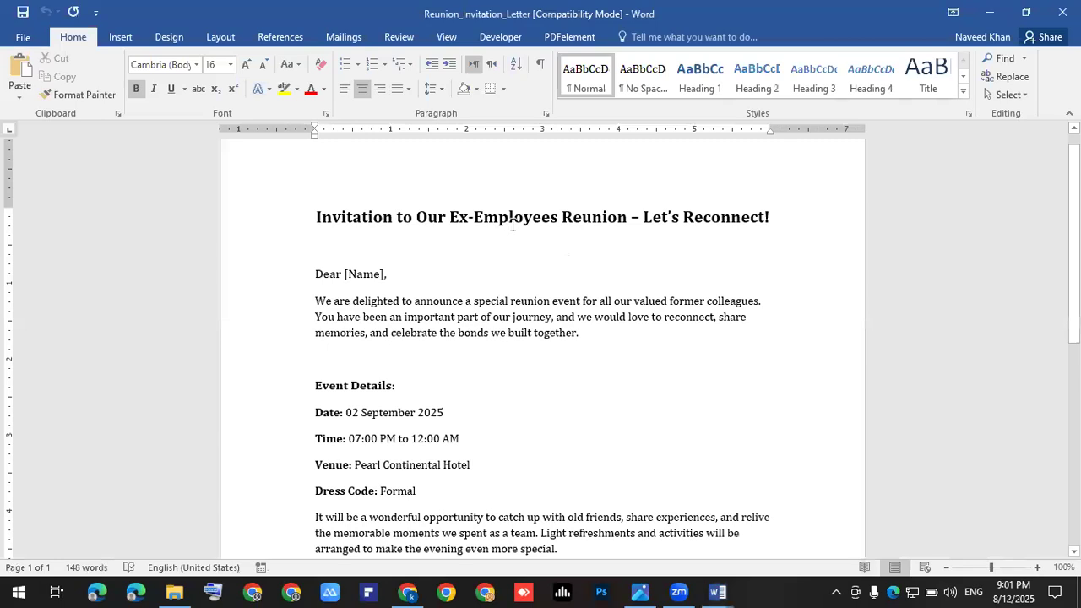
# Step: Scroll through the downloaded reunion letter to review its content
pyautogui.scroll(-8, 507, 224)
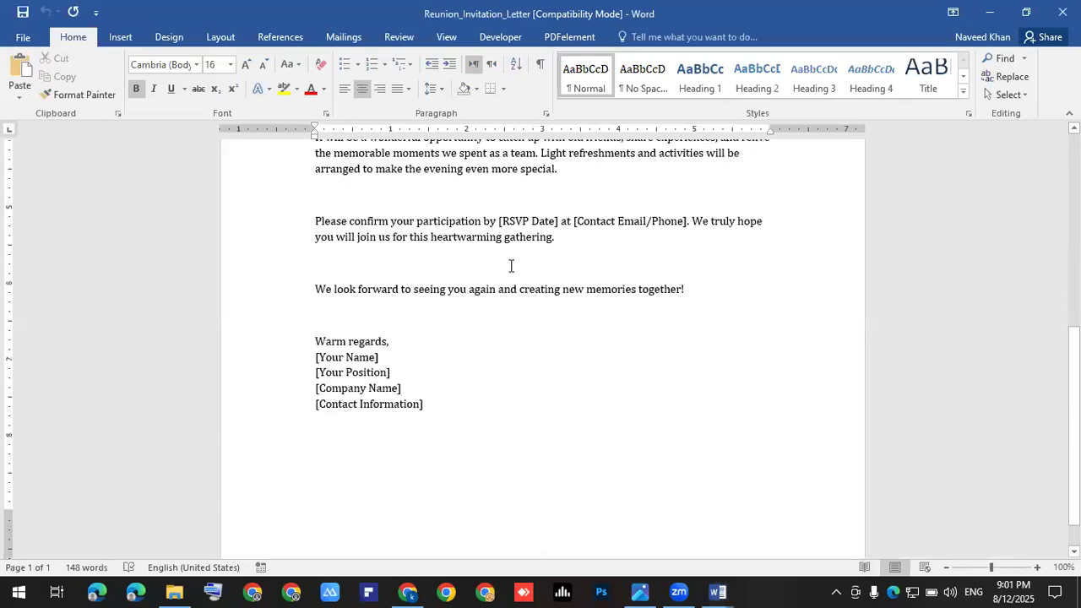
pyautogui.scroll(3, 560, 305)
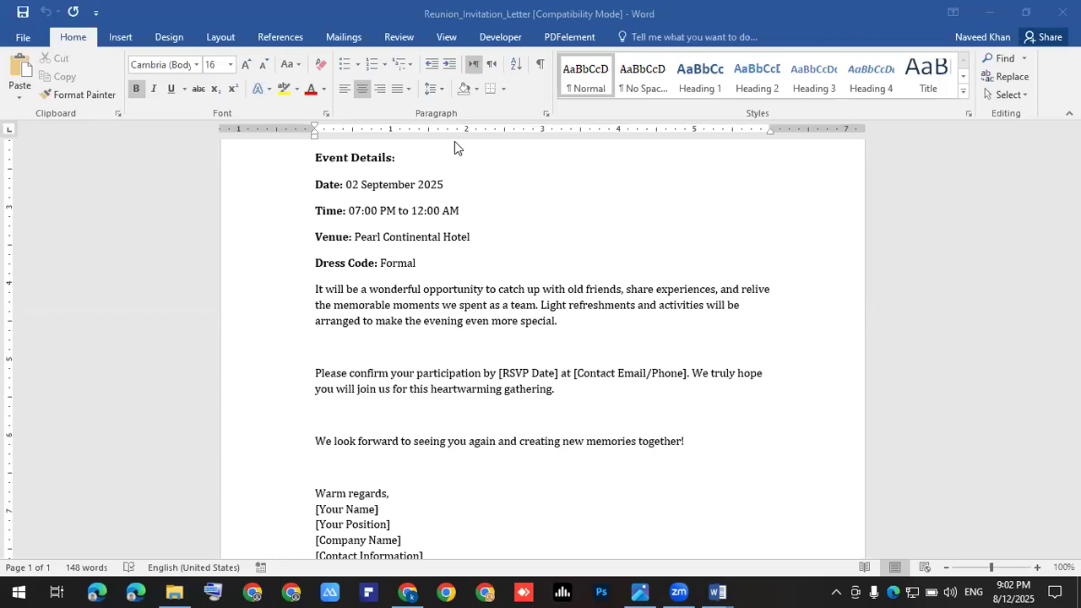
pyautogui.scroll(3, 445, 266)
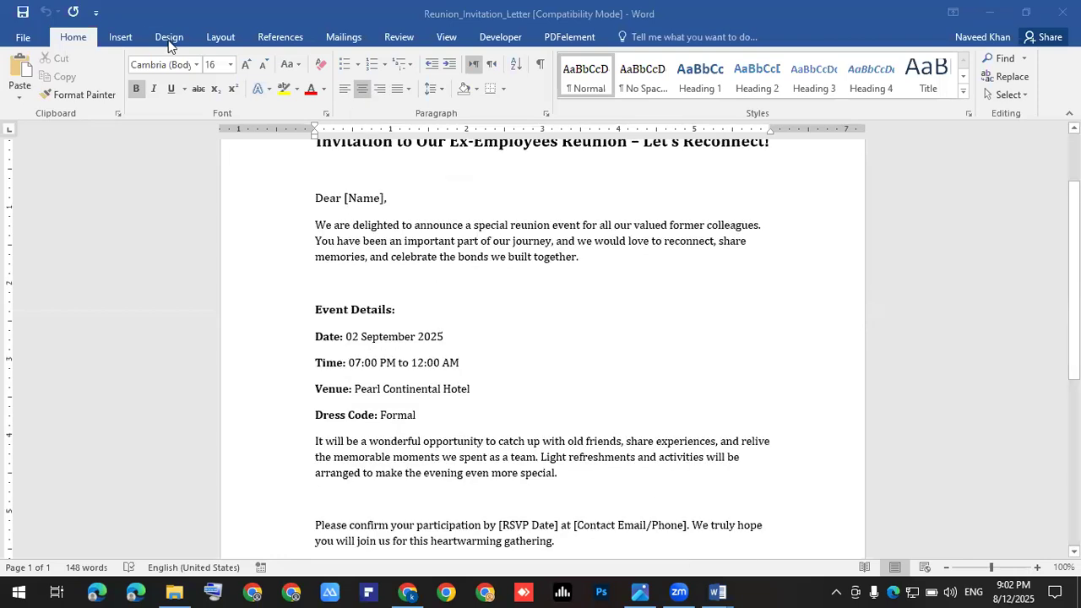
# Step: Close the blank Document1 without saving it
pyautogui.click(717, 591)
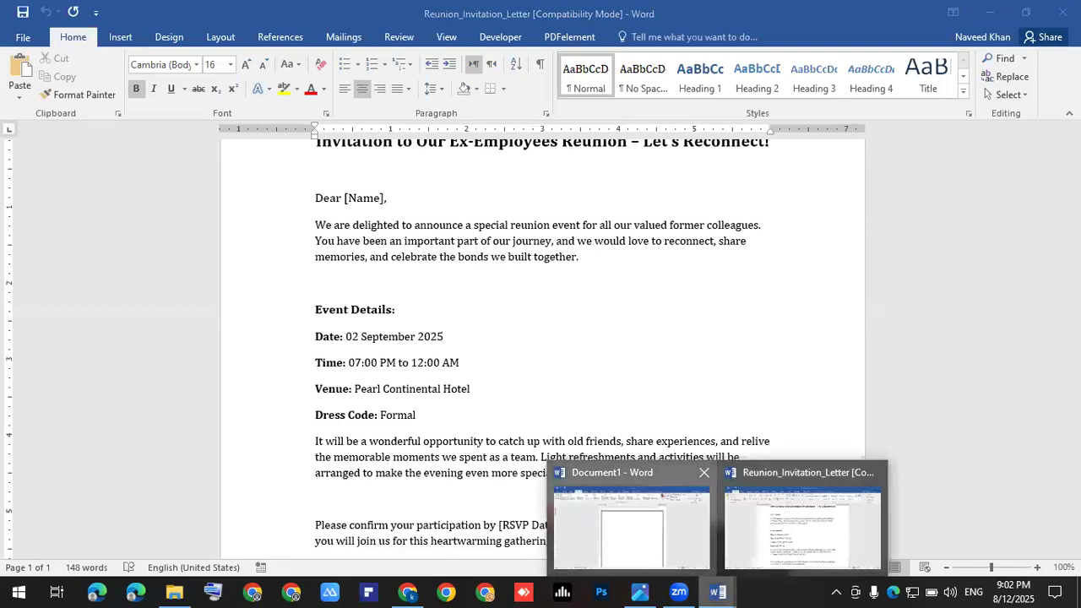
pyautogui.click(704, 472)
pyautogui.click(539, 331)
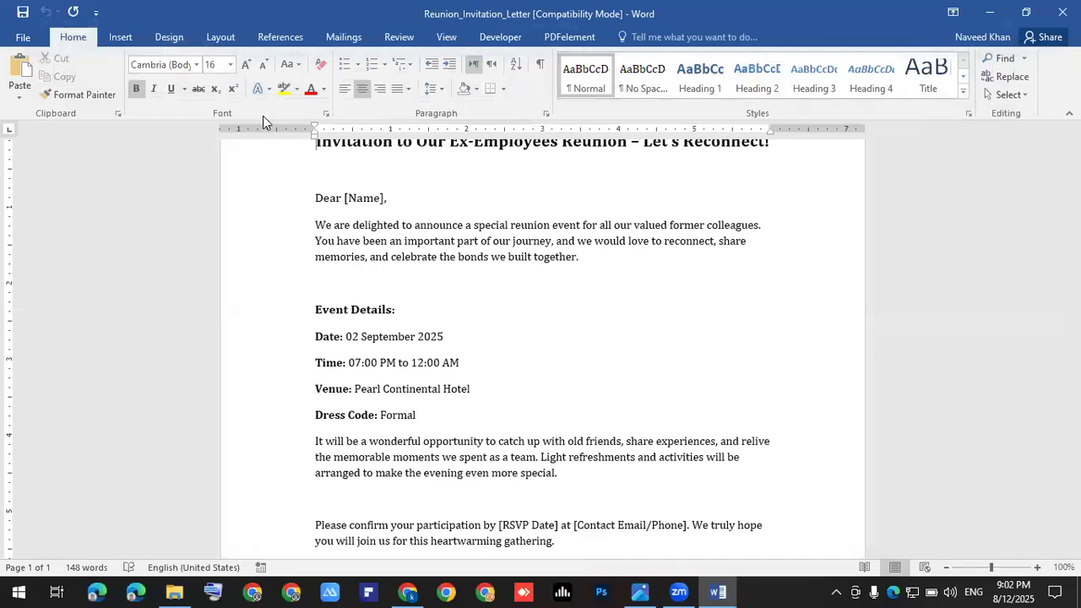
# Step: Apply a thick 3 pt solid Box page border to the whole document
pyautogui.click(167, 37)
pyautogui.click(1022, 80)
pyautogui.click(402, 221)
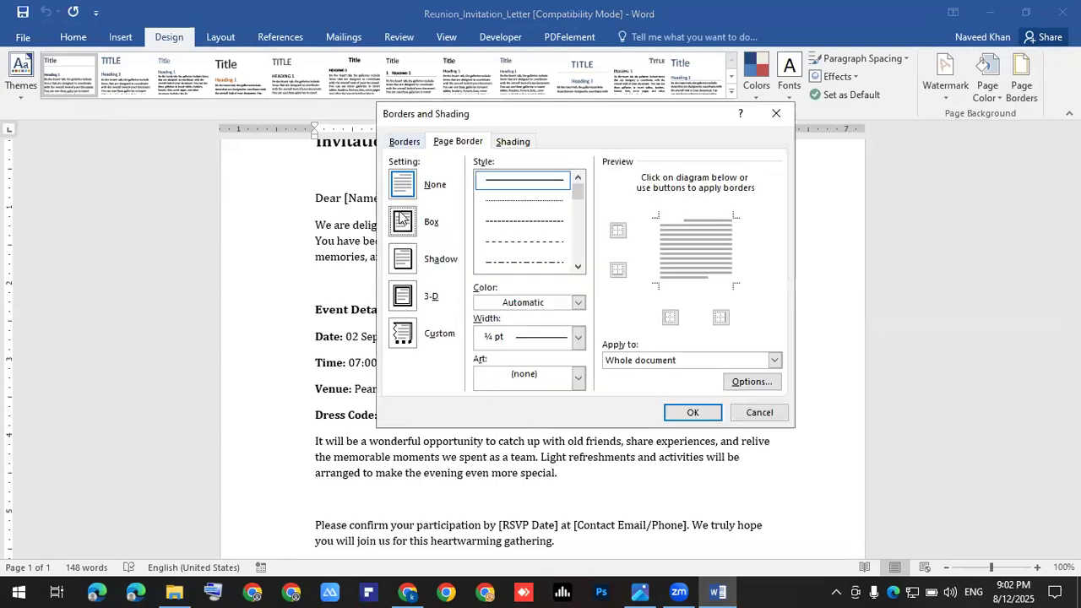
pyautogui.click(578, 266)
pyautogui.click(578, 266)
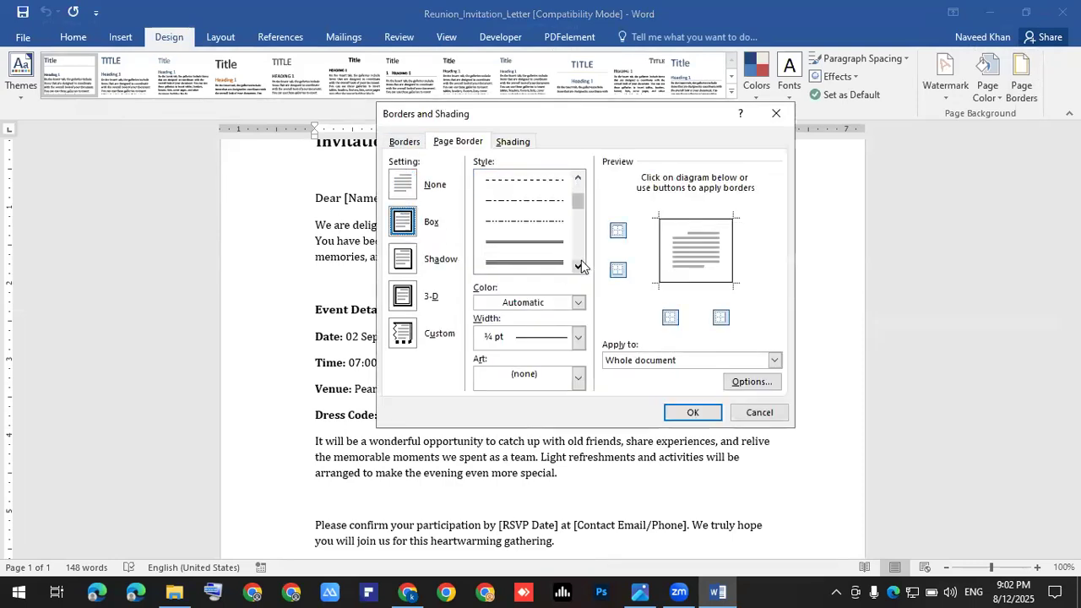
pyautogui.click(578, 266)
pyautogui.click(552, 240)
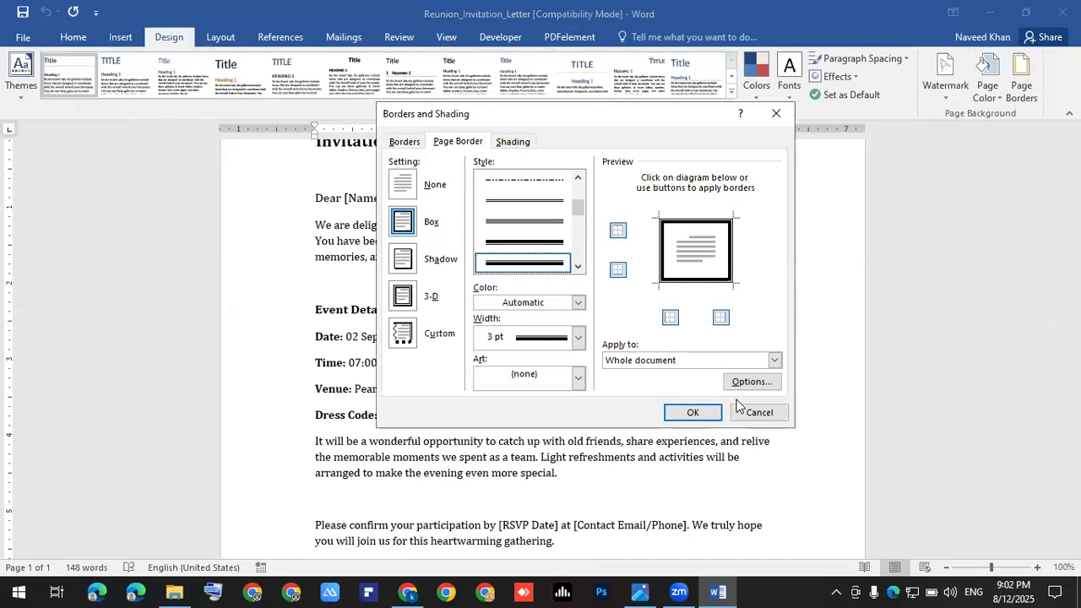
pyautogui.click(693, 412)
pyautogui.scroll(2, 655, 355)
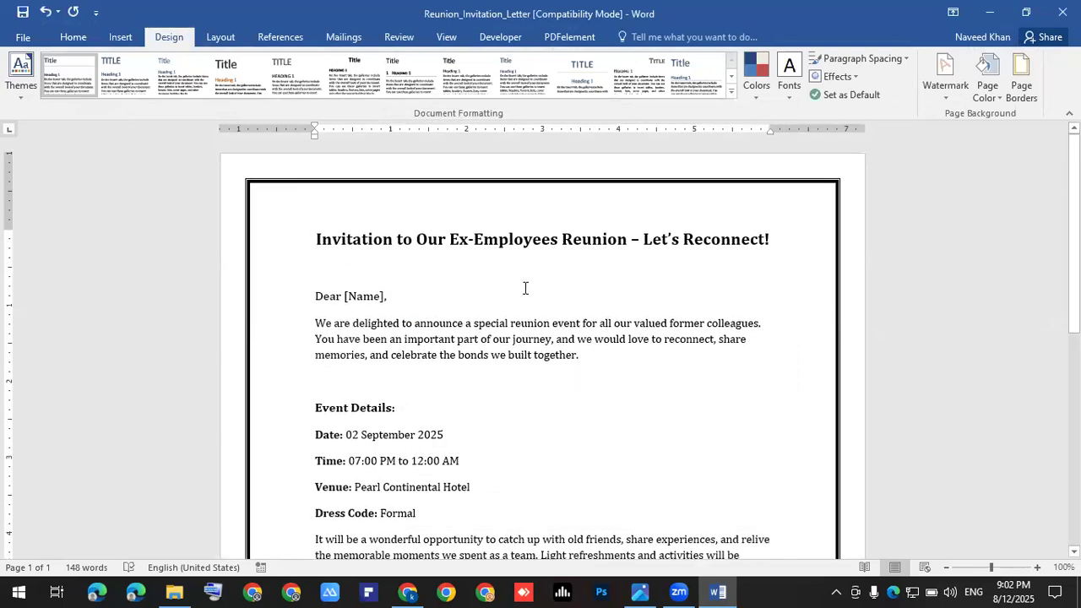
# Step: Insert the download (1) logo picture from the Desktop\Elements folder
pyautogui.click(114, 39)
pyautogui.click(145, 83)
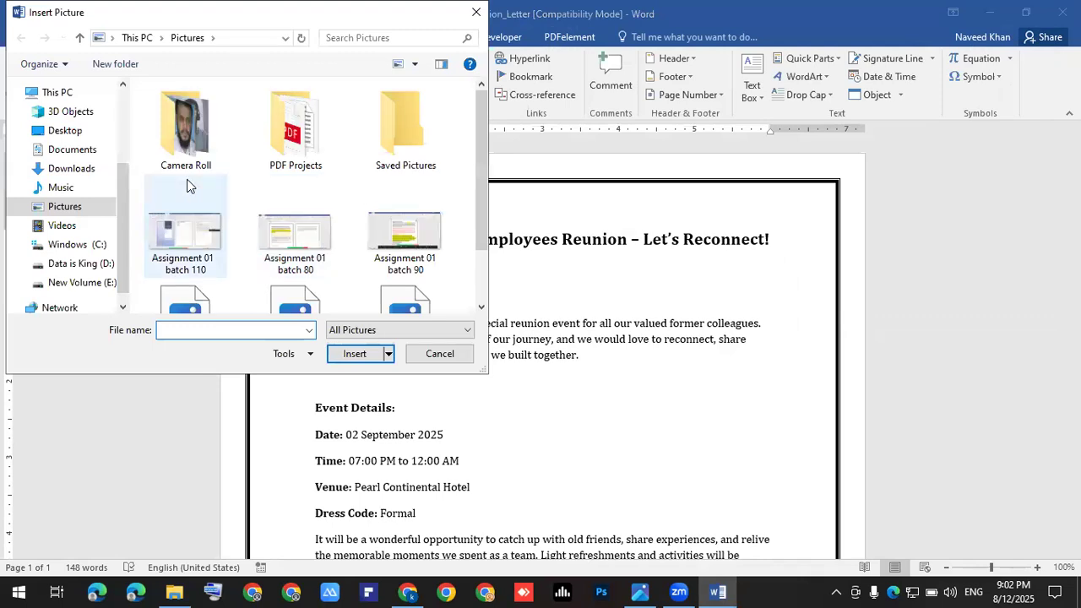
pyautogui.click(72, 132)
pyautogui.scroll(-1, 412, 156)
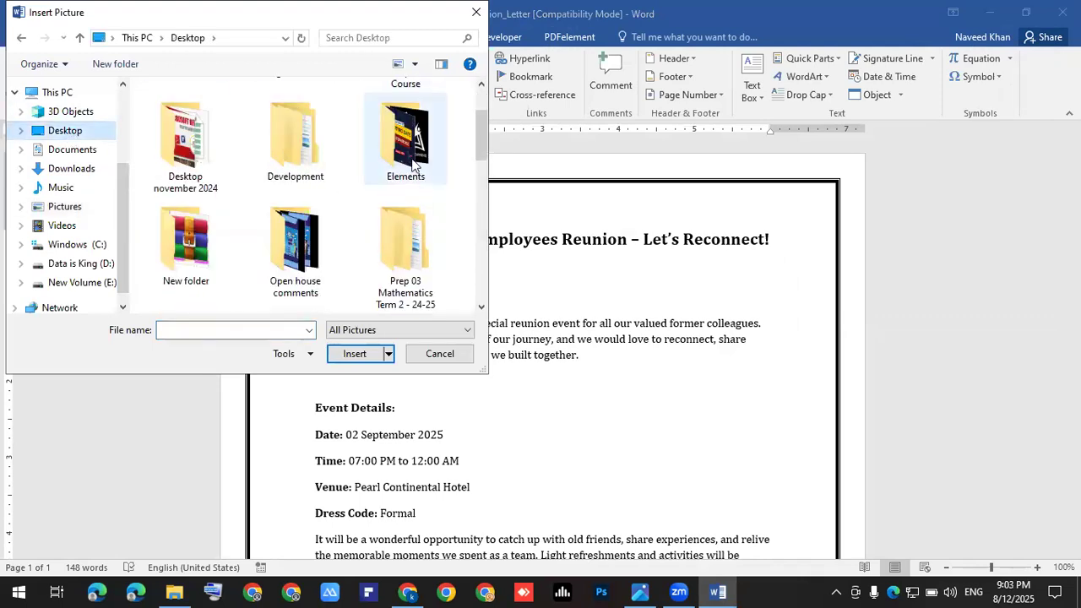
pyautogui.doubleClick(412, 154)
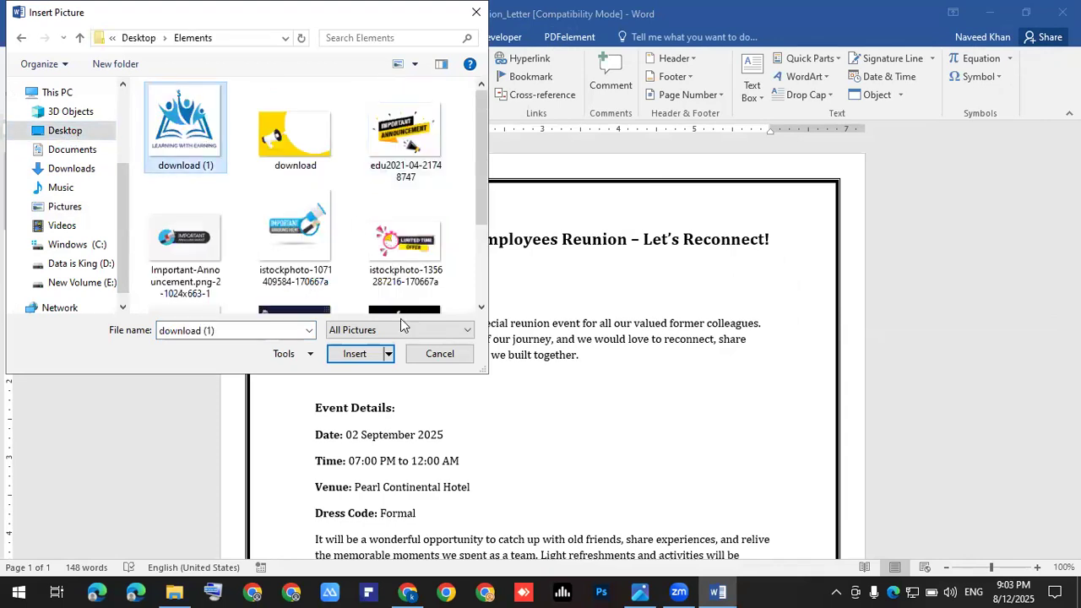
pyautogui.click(353, 354)
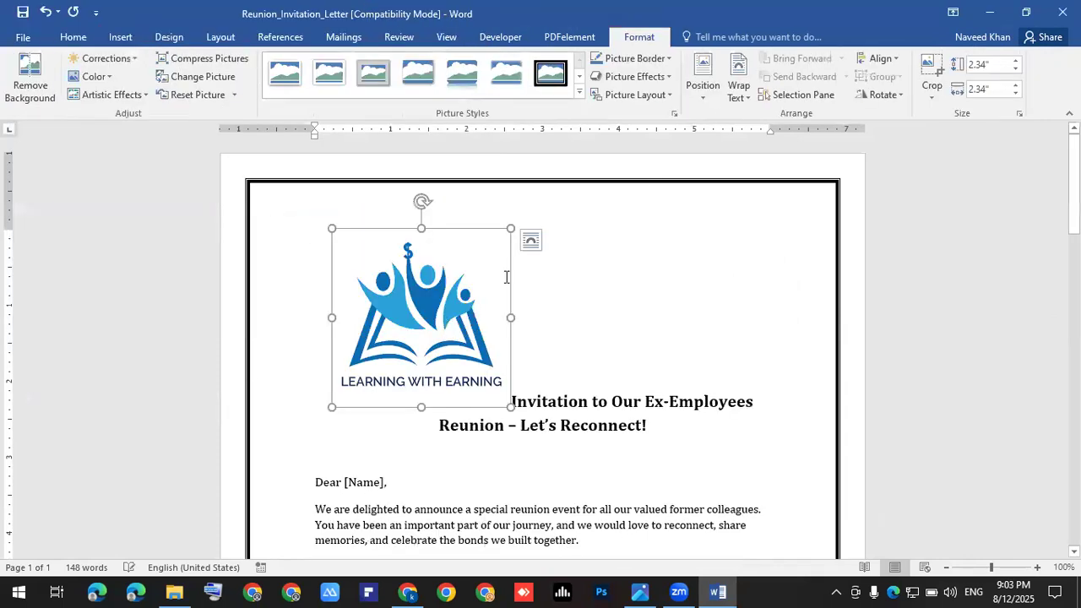
# Step: Set the logo to In Front of Text and shrink it into the top-right corner
pyautogui.click(673, 277)
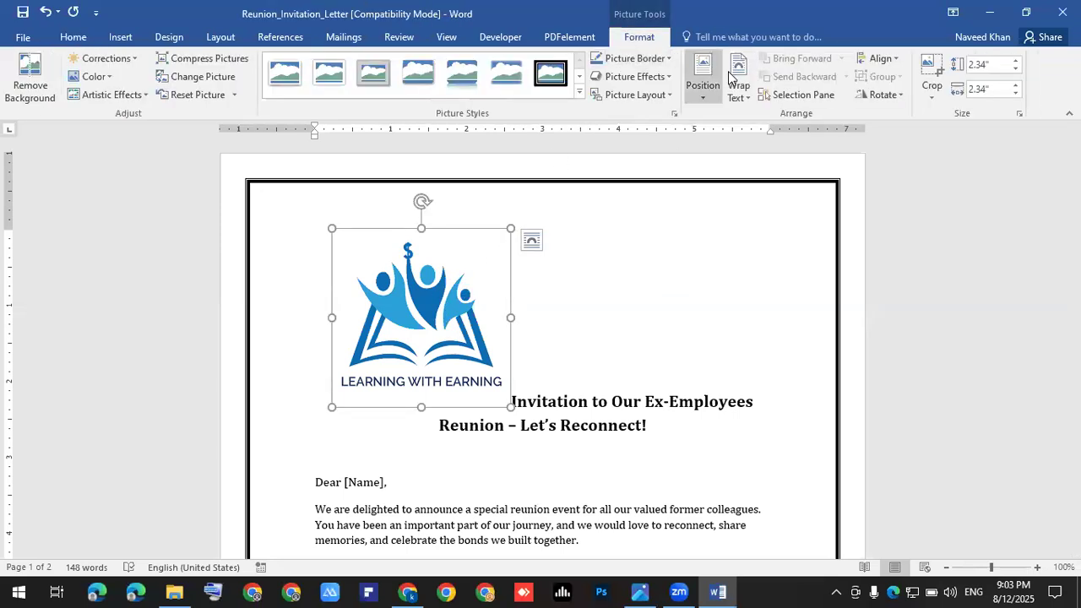
pyautogui.click(732, 77)
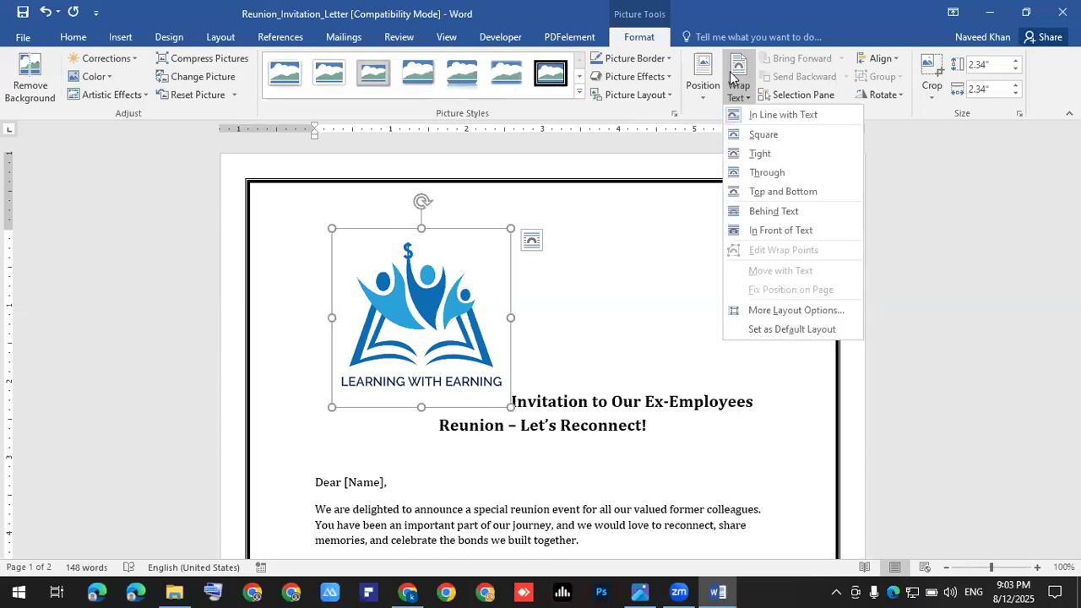
pyautogui.click(777, 230)
pyautogui.moveTo(514, 280); pyautogui.dragTo(765, 278)
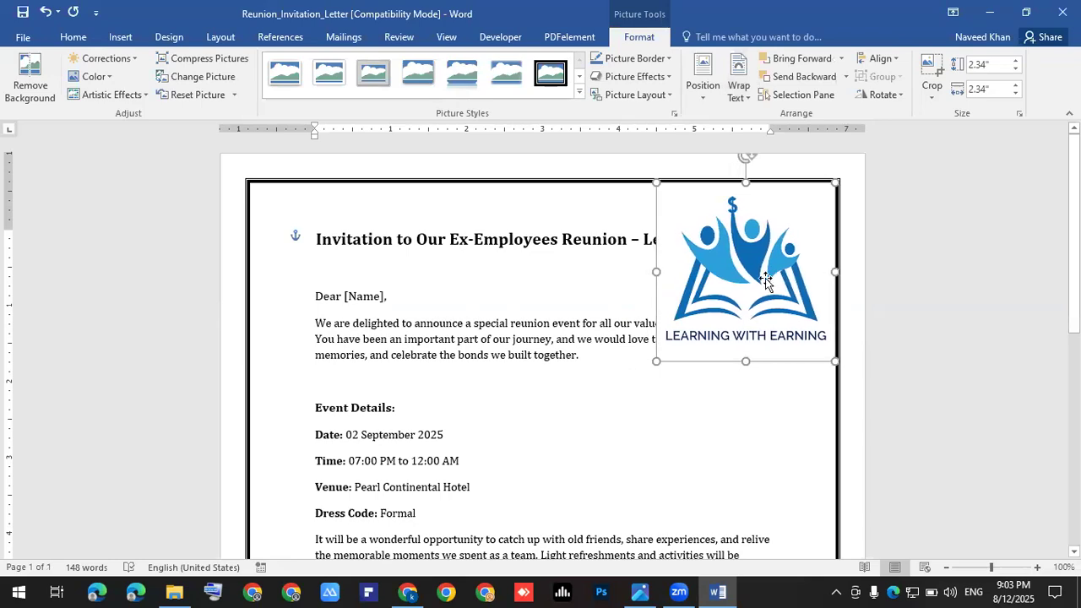
pyautogui.moveTo(656, 360); pyautogui.dragTo(795, 208)
pyautogui.click(739, 275)
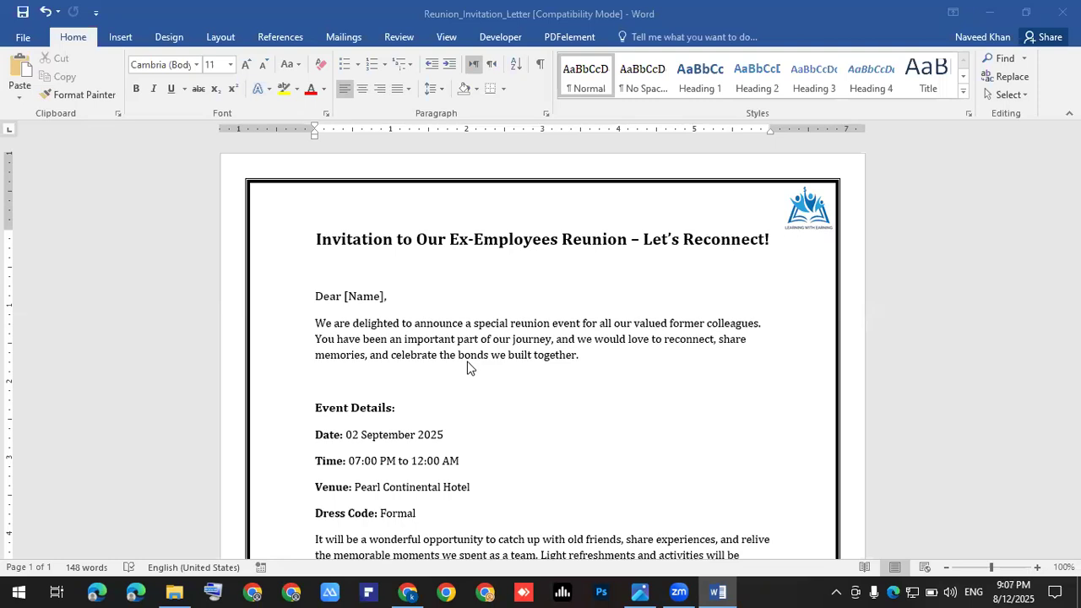
# Step: Open the Insert Pictures browser, then close it without inserting anything
pyautogui.click(127, 35)
pyautogui.click(126, 35)
pyautogui.click(145, 83)
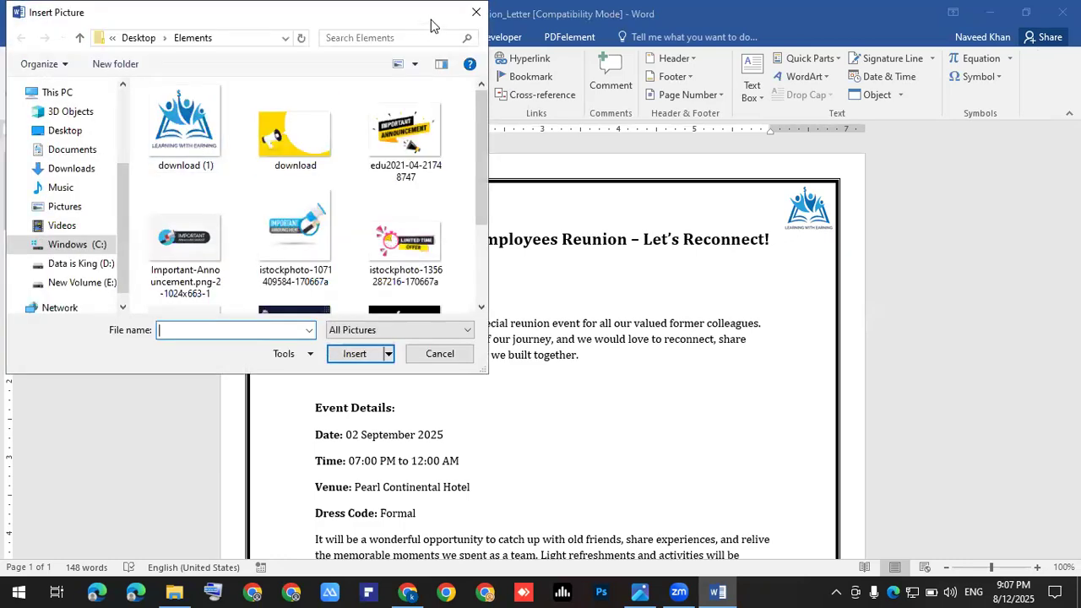
pyautogui.click(476, 11)
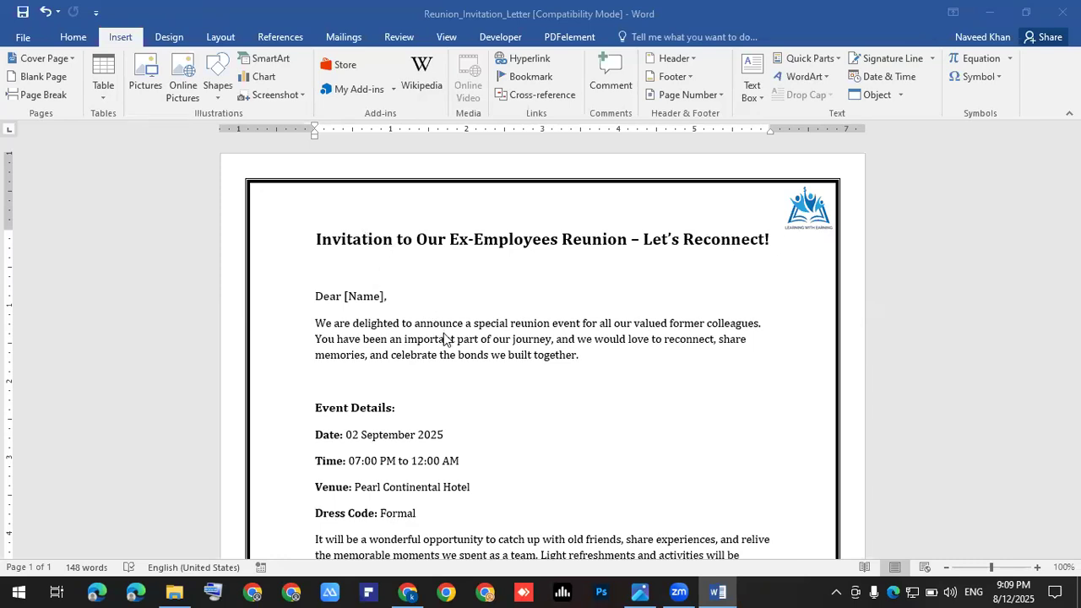
# Step: Put the cursor just before the comma in the greeting and switch to Design options
pyautogui.keyDown('ctrl'); pyautogui.scroll(3, 446, 341); pyautogui.keyUp('ctrl')
pyautogui.click(345, 304)
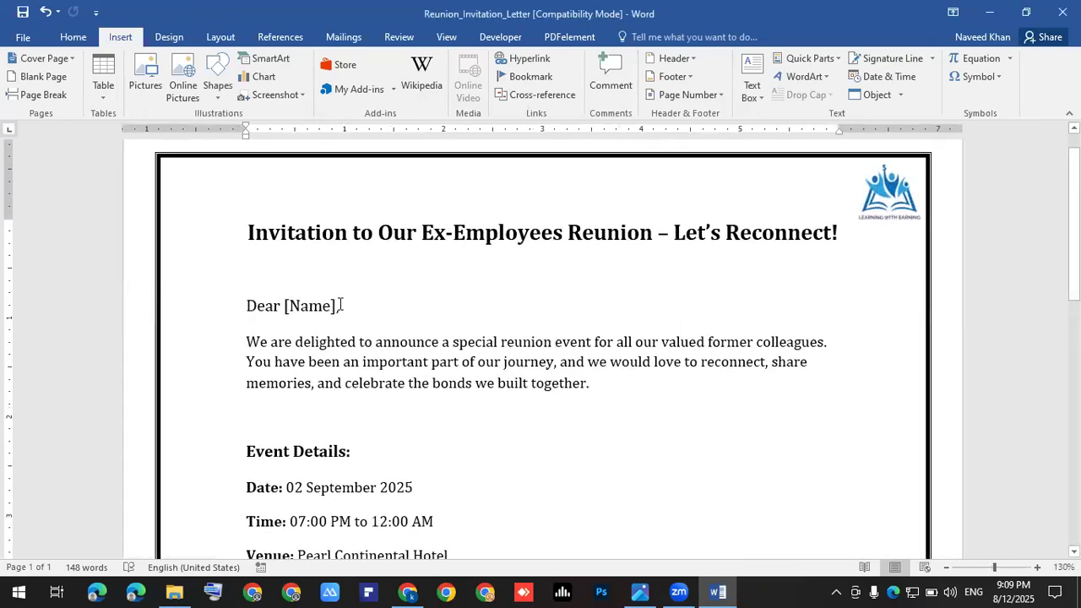
pyautogui.press('Left')
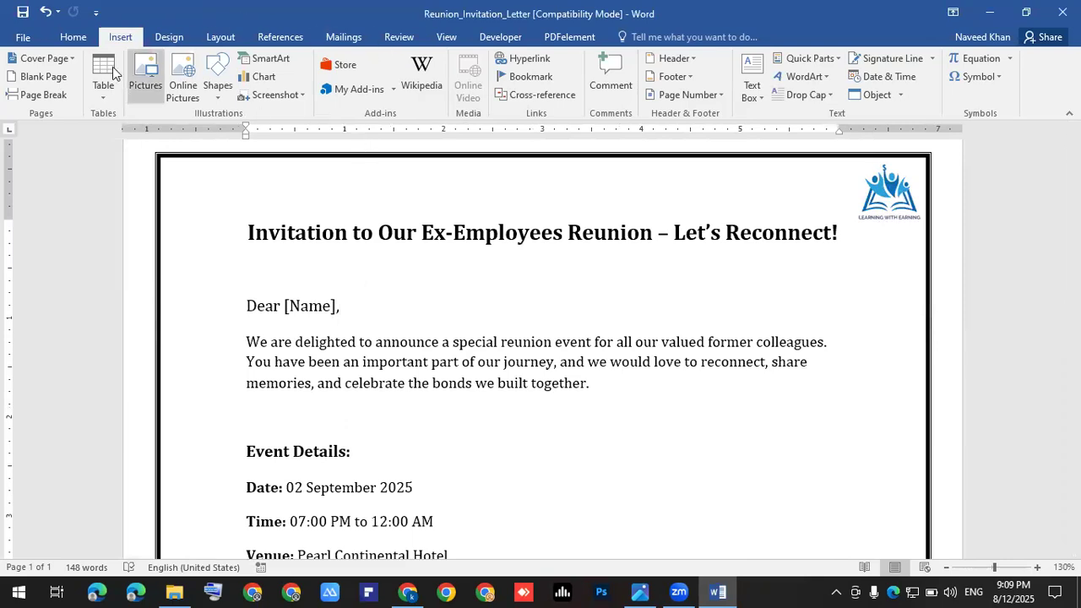
pyautogui.click(168, 38)
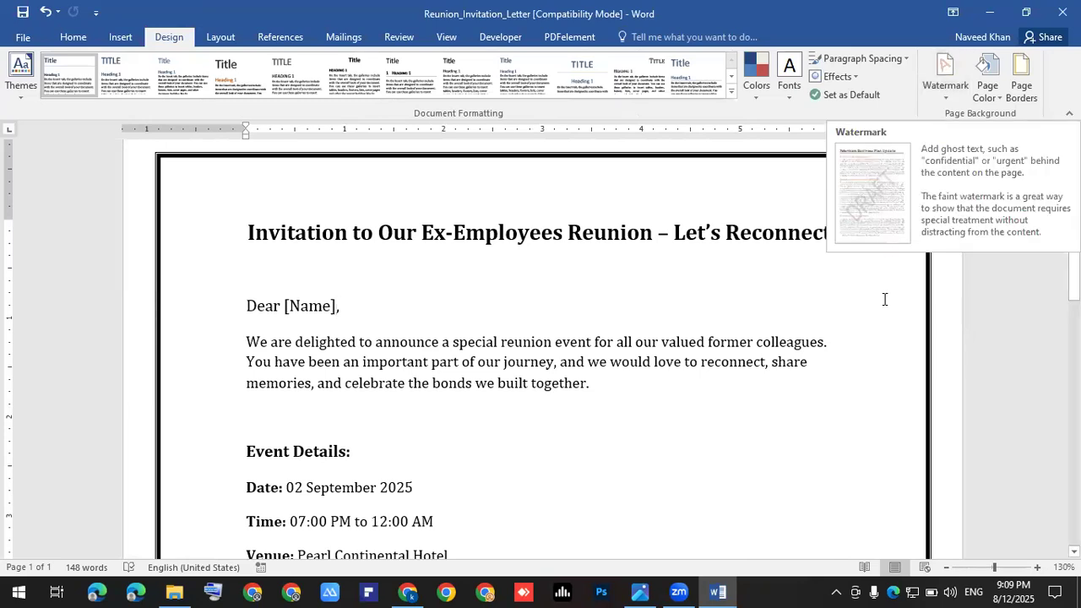
# Step: Place the insertion point after 'together' in the opening paragraph
pyautogui.click(1005, 270)
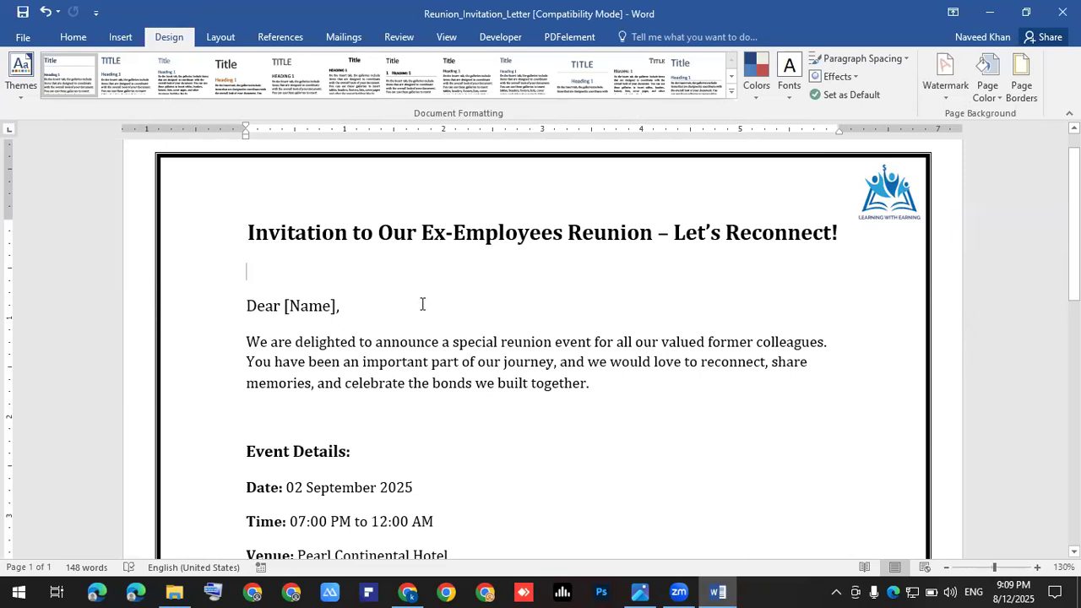
pyautogui.click(468, 341)
pyautogui.click(545, 382)
pyautogui.click(617, 386)
# Step: Add the download (1) logo as a custom picture watermark behind the letter
pyautogui.click(946, 100)
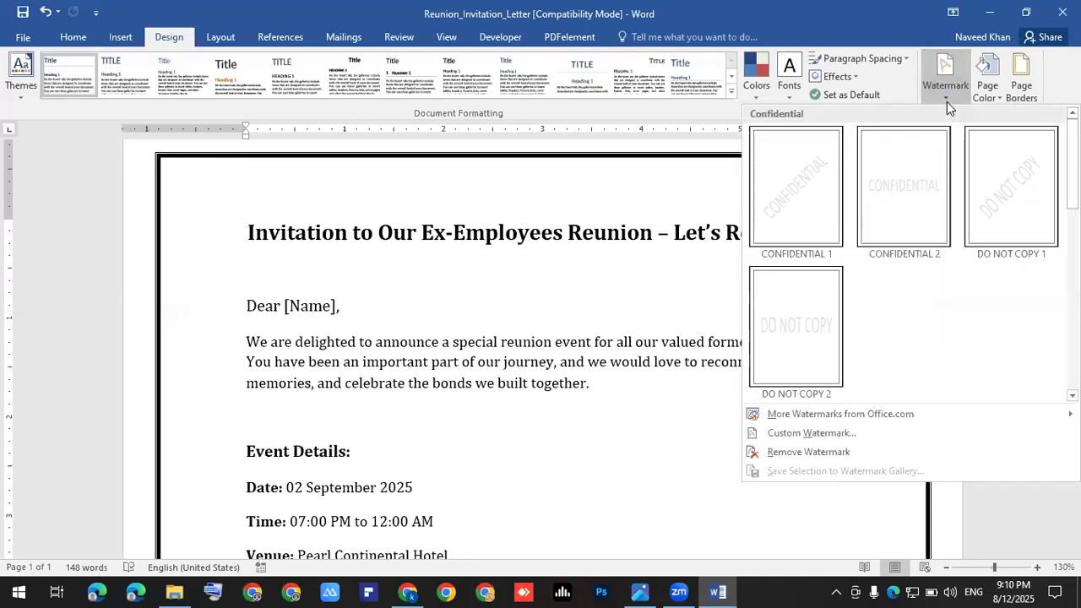
pyautogui.click(811, 434)
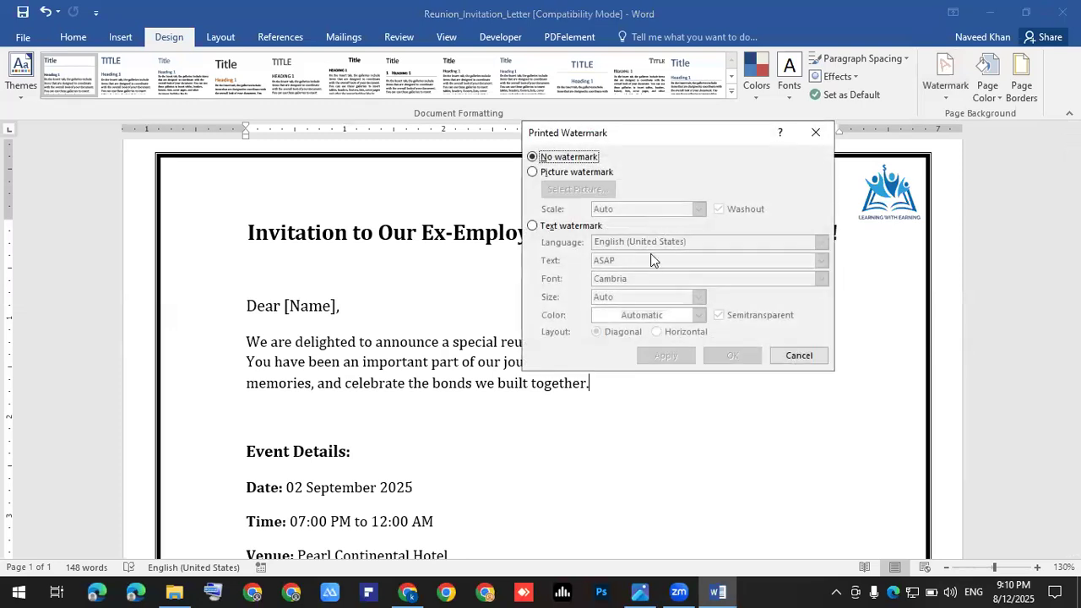
pyautogui.click(551, 173)
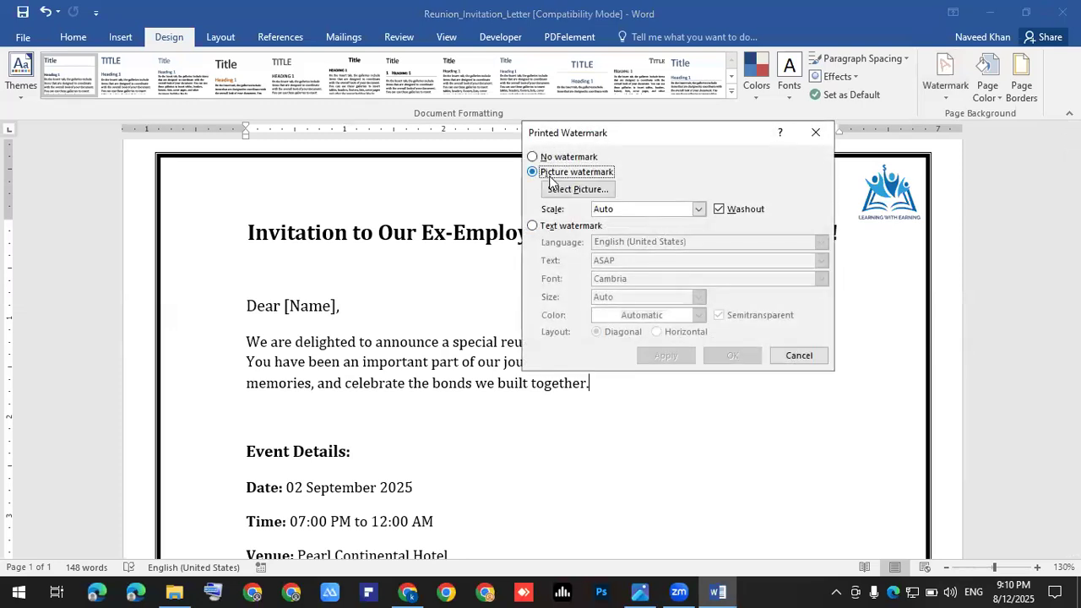
pyautogui.click(579, 189)
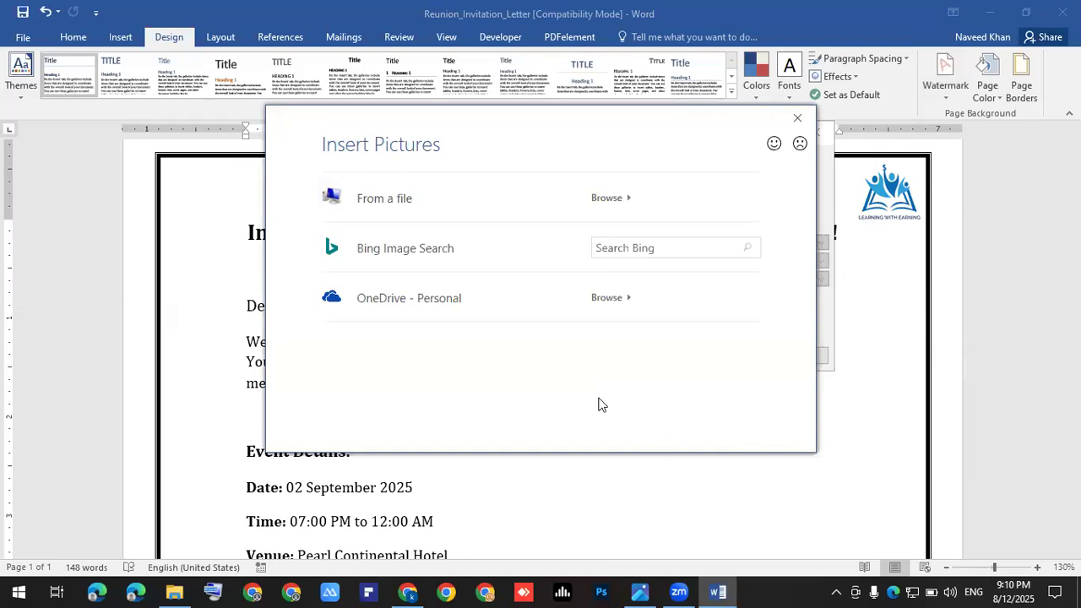
pyautogui.click(383, 198)
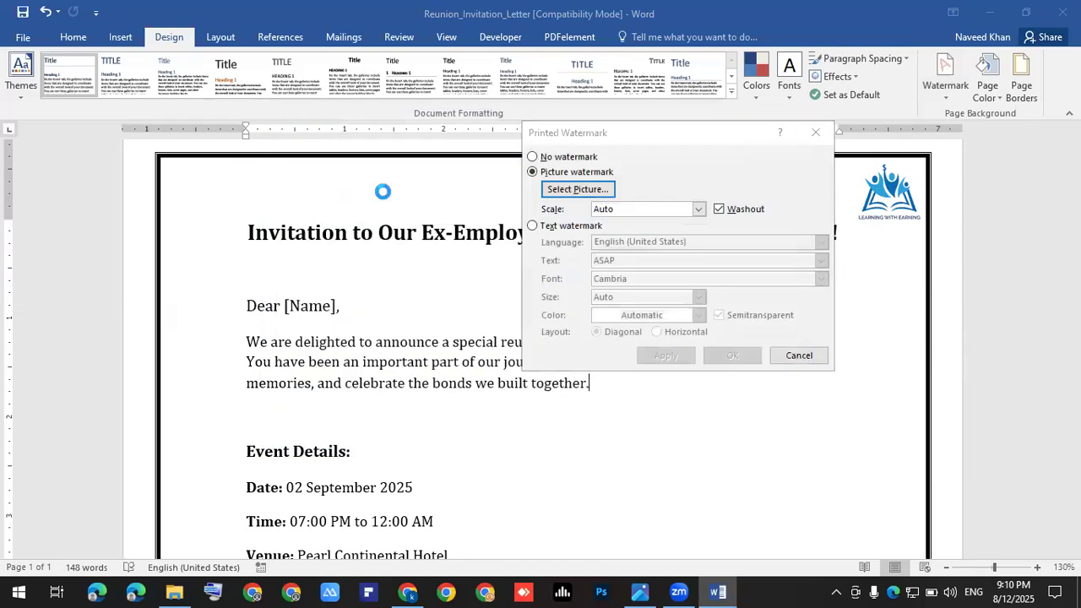
pyautogui.click(712, 270)
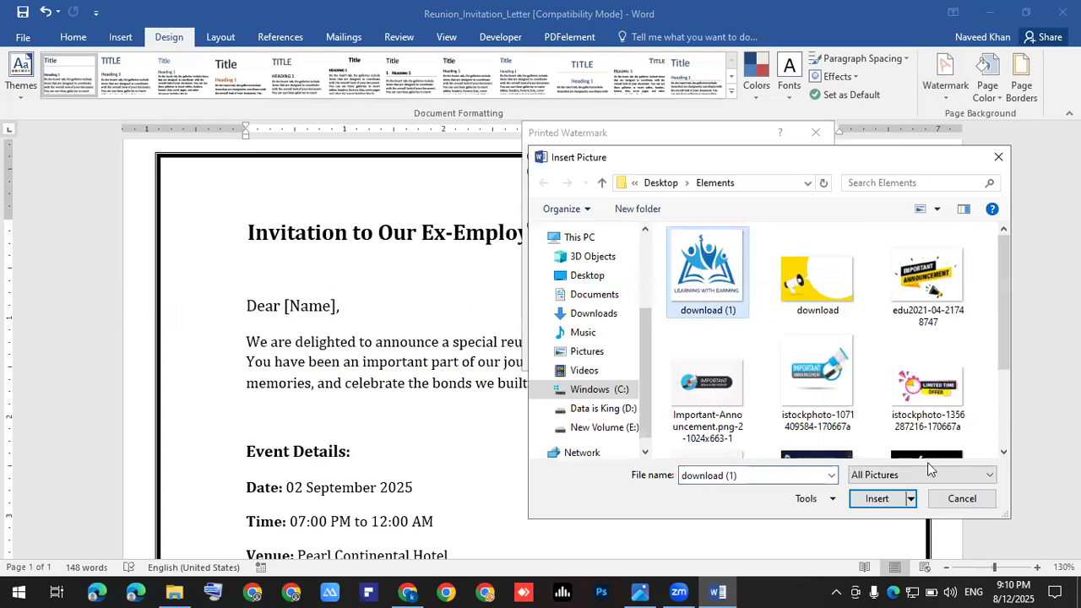
pyautogui.click(878, 500)
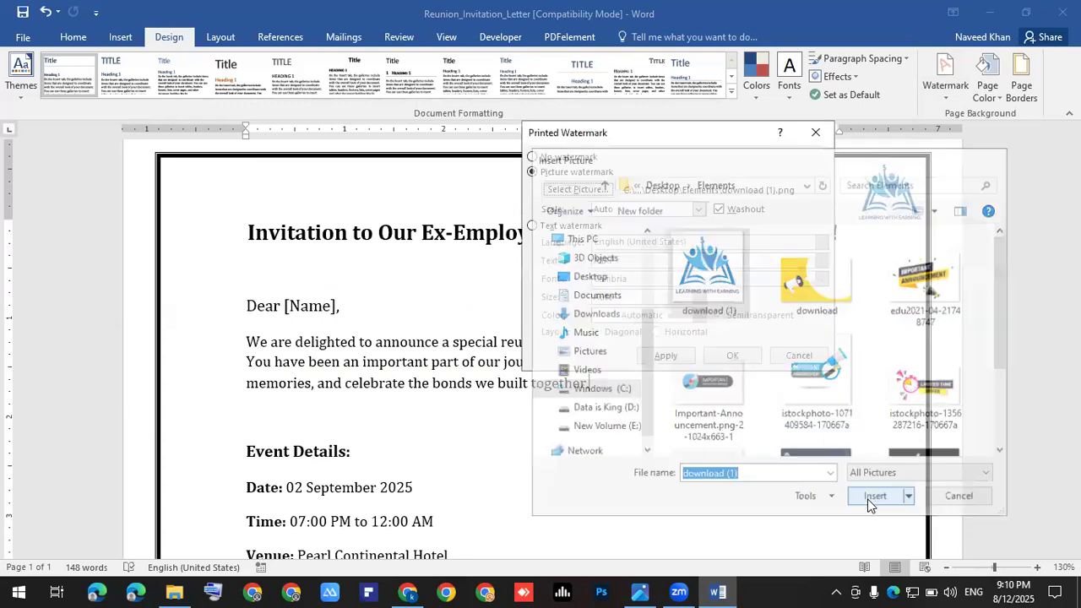
pyautogui.click(668, 358)
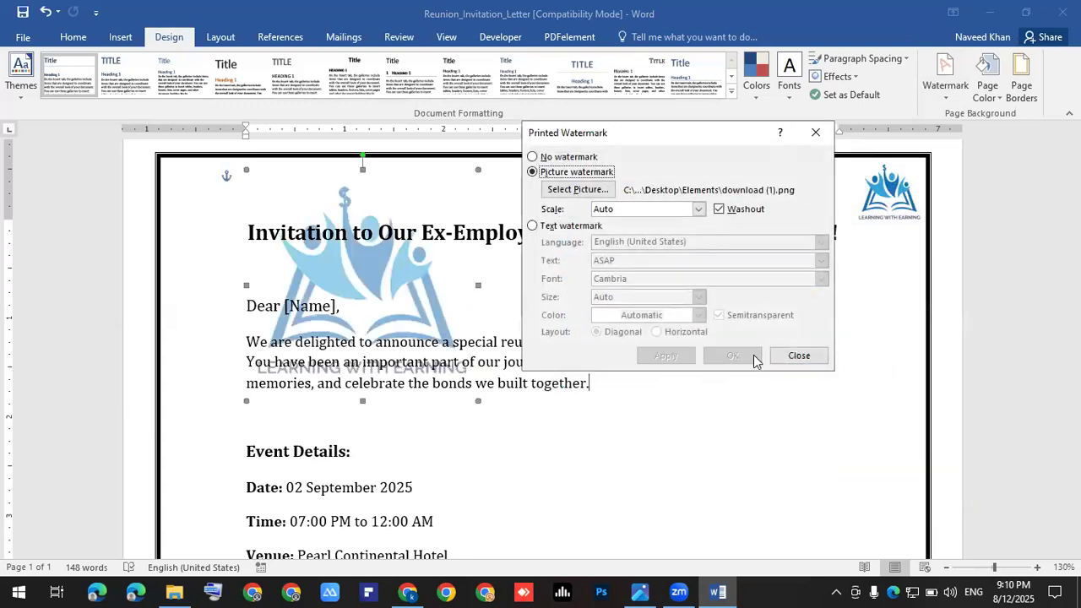
pyautogui.click(768, 368)
pyautogui.scroll(-4, 768, 372)
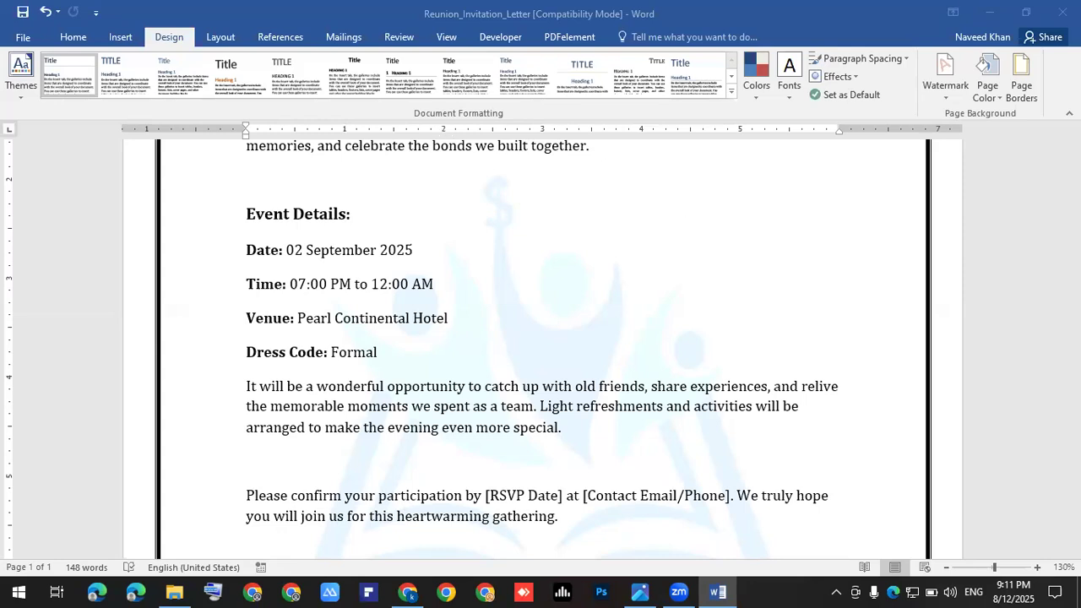
pyautogui.scroll(5, 447, 397)
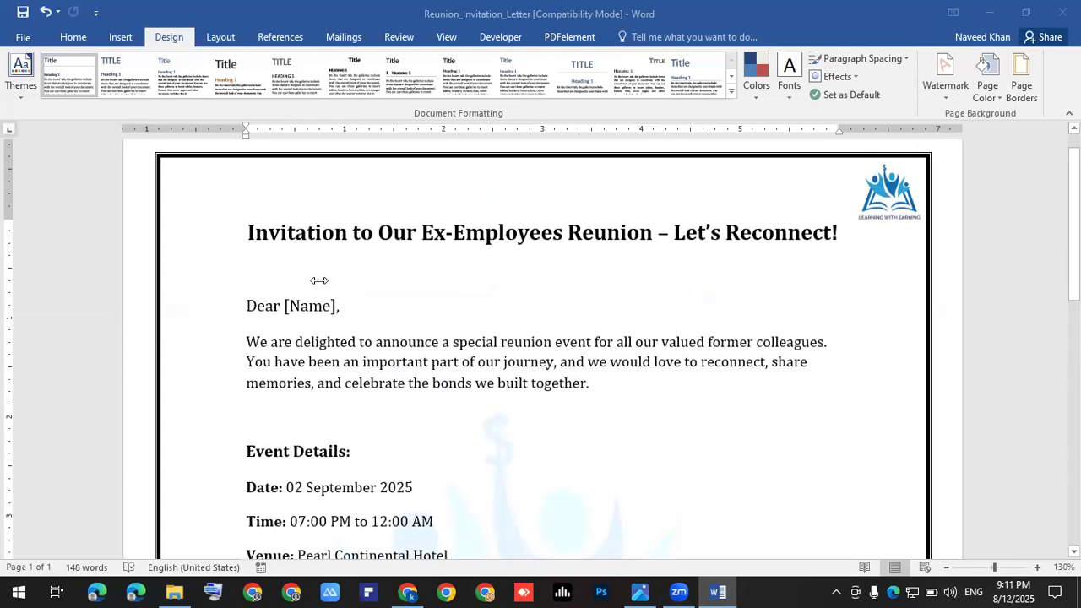
# Step: Change the greeting 'Dear [Name],' to 'Dear:' and add an empty line below it
pyautogui.click(351, 302)
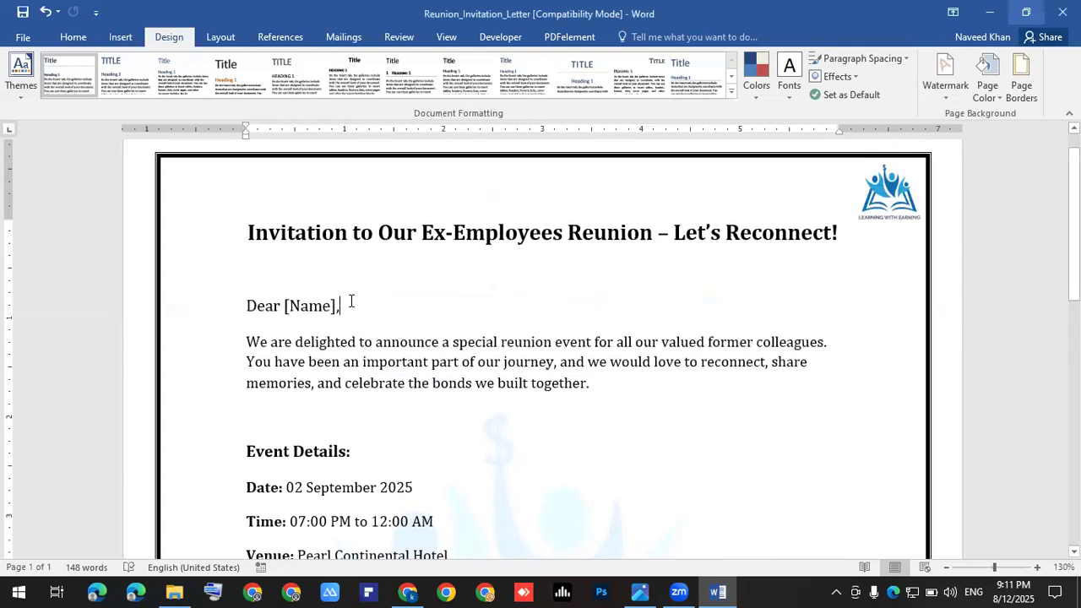
pyautogui.press('BackSpace')
pyautogui.press('BackSpace')
pyautogui.press('BackSpace')
pyautogui.press('BackSpace')
pyautogui.press('BackSpace')
pyautogui.press('BackSpace')
pyautogui.press('BackSpace')
pyautogui.press('BackSpace')
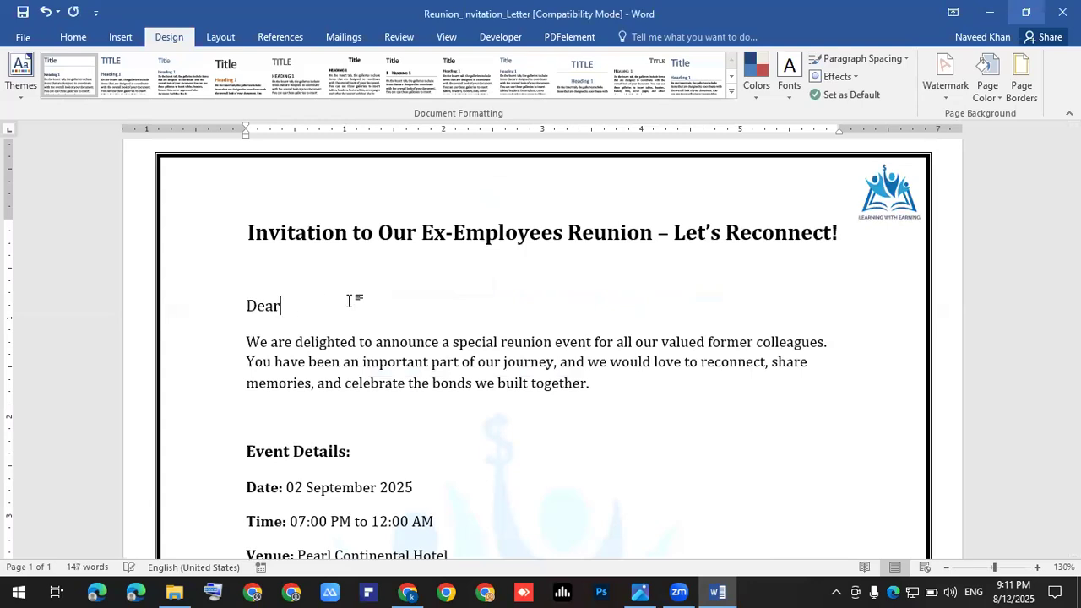
pyautogui.write(':')
pyautogui.press('Return')
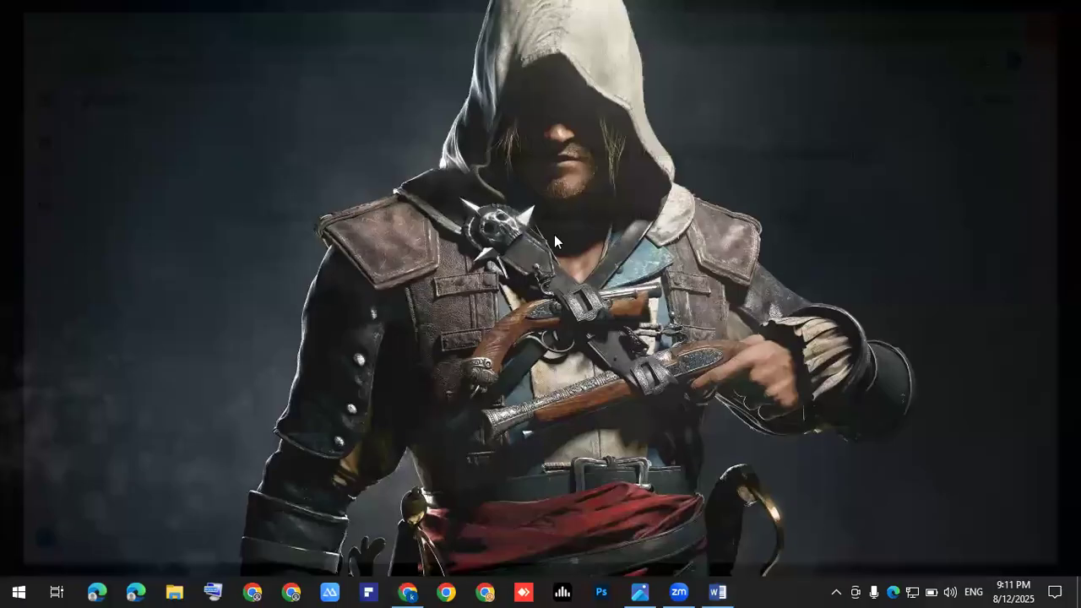
# Step: Switch desktop icons to small size and turn on Show desktop icons
pyautogui.rightClick(487, 188)
pyautogui.click(549, 233)
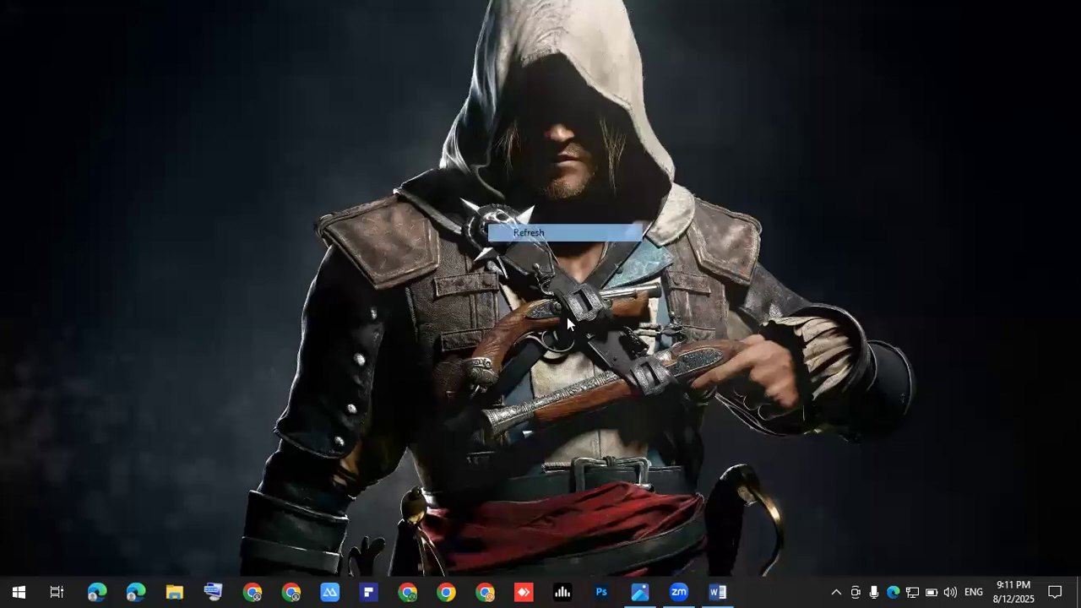
pyautogui.rightClick(513, 205)
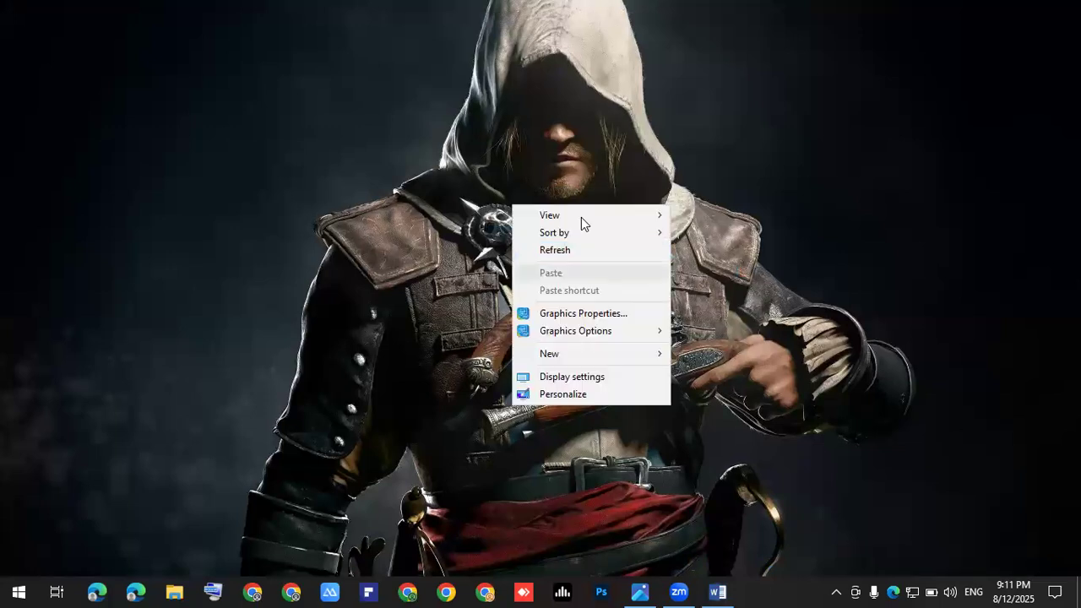
pyautogui.moveTo(591, 214)
pyautogui.click(718, 250)
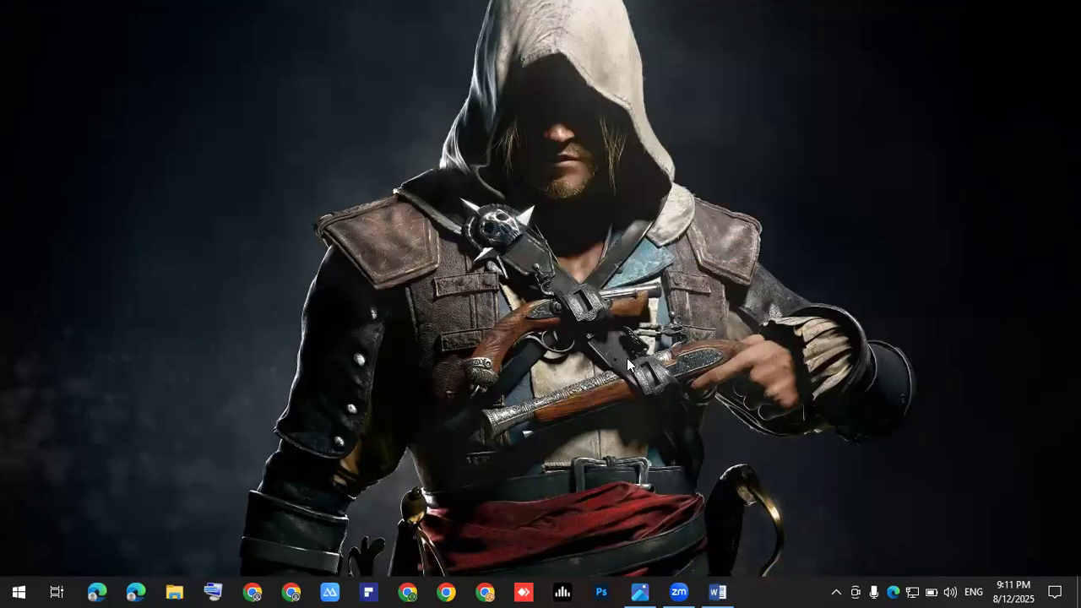
pyautogui.rightClick(607, 198)
pyautogui.moveTo(693, 198)
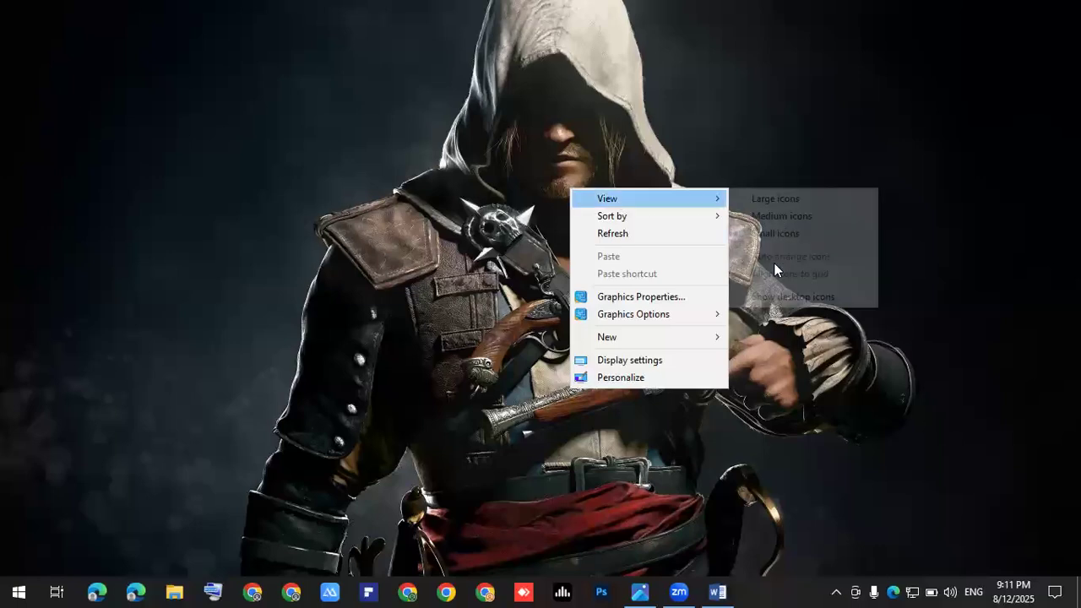
pyautogui.click(786, 297)
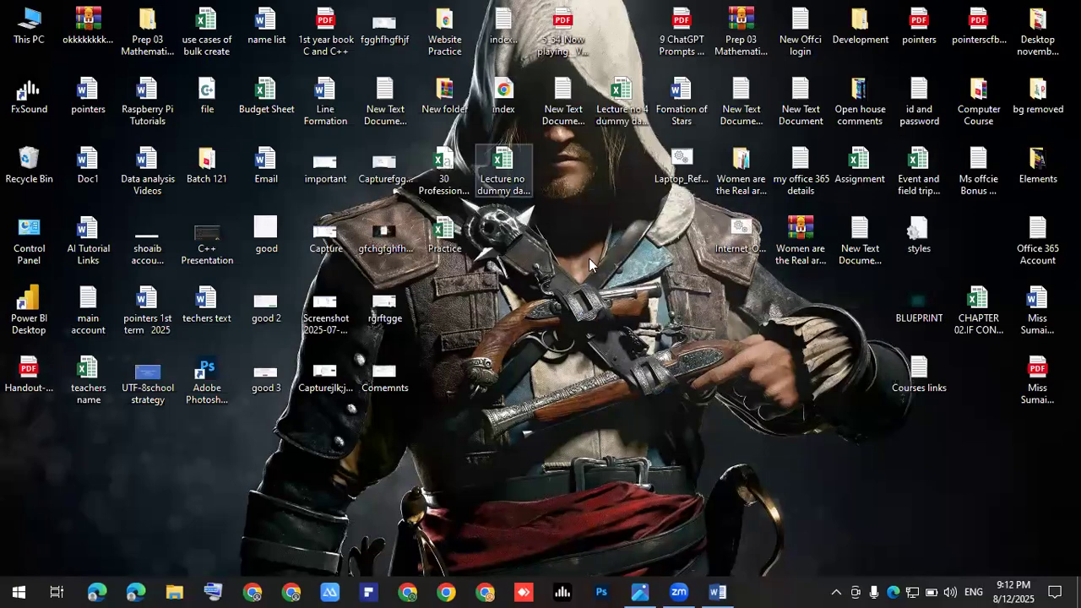
# Step: Open the Lecture no dummy data Batch workbook in Excel
pyautogui.moveTo(632, 328)
pyautogui.mouseDown()
pyautogui.moveTo(634, 306)
pyautogui.moveTo(627, 312)
pyautogui.mouseUp()
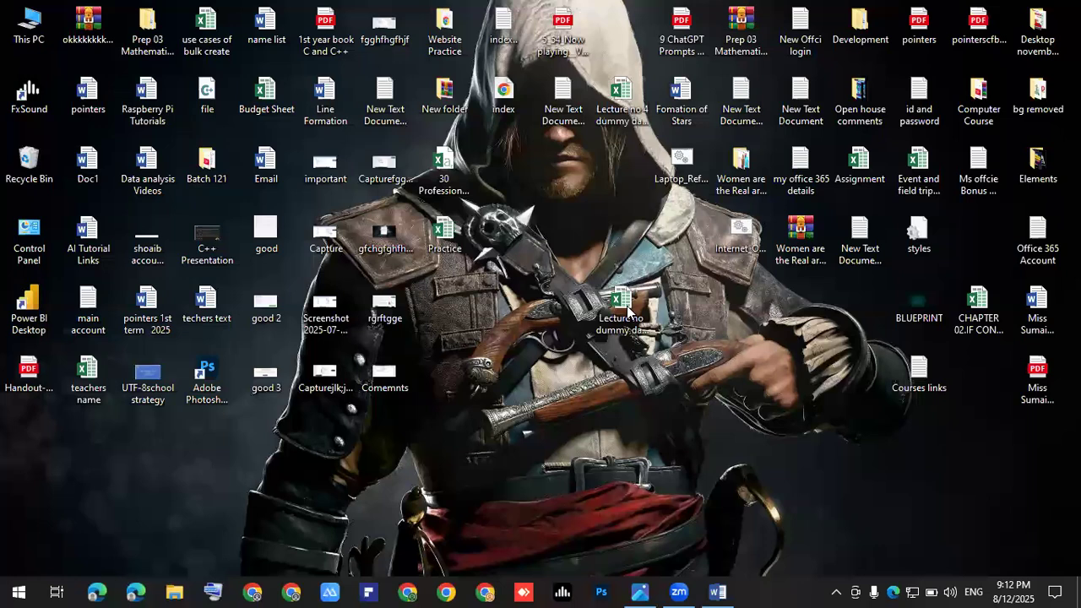
pyautogui.click(627, 312)
pyautogui.doubleClick(627, 311)
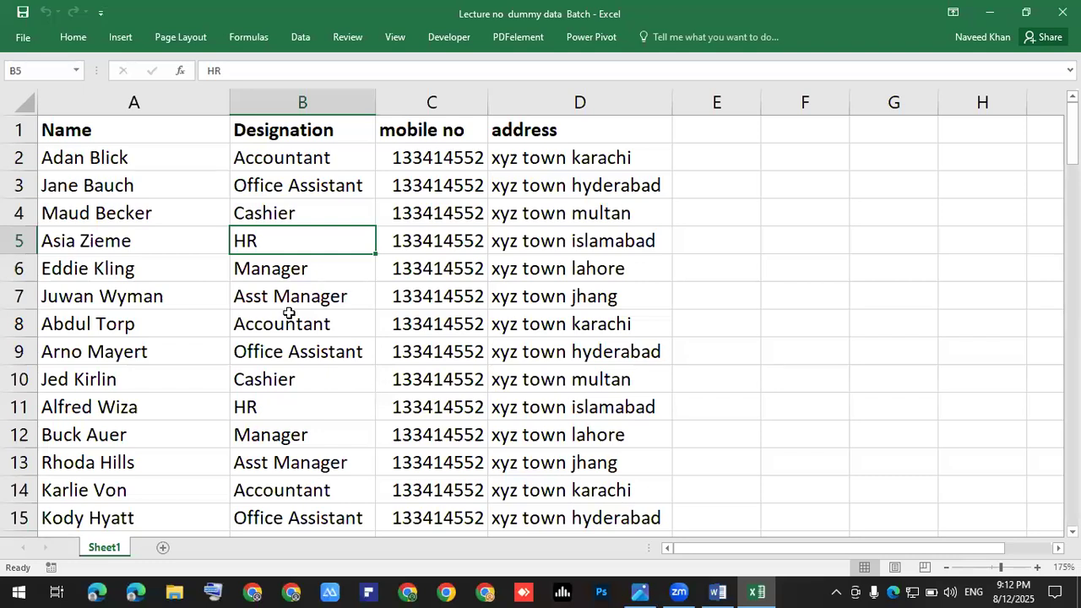
# Step: Back in Word, type 'Designation' under Dear:, correcting the misspelling
pyautogui.click(718, 591)
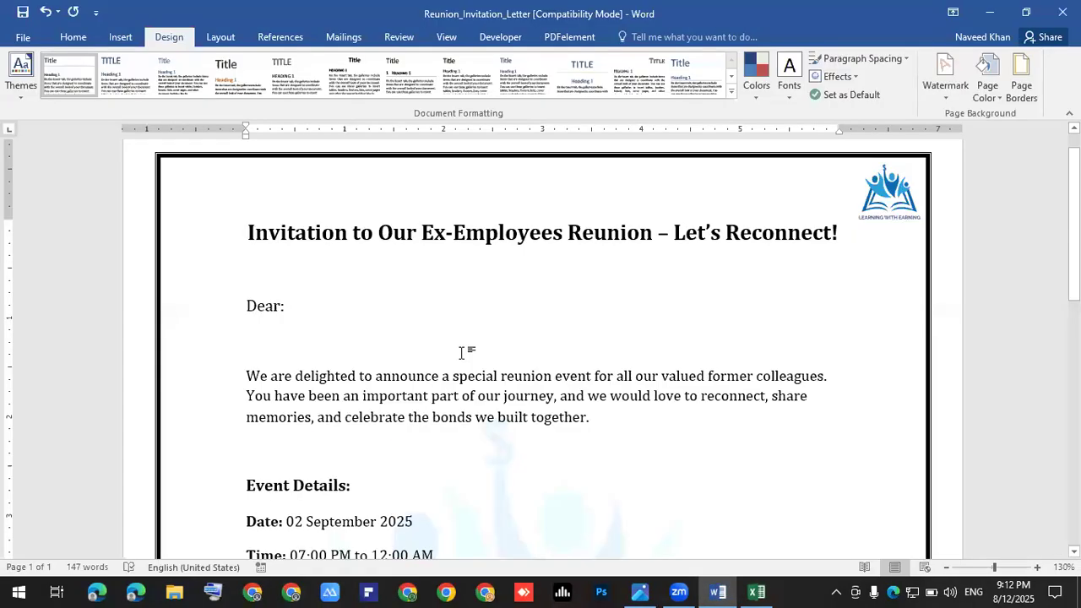
pyautogui.write('D')
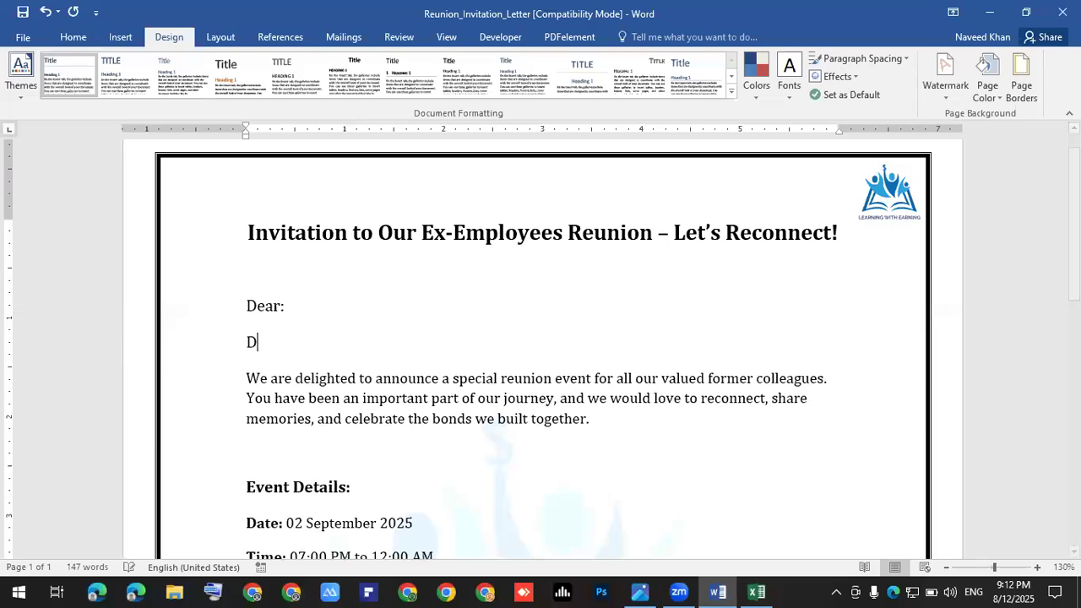
pyautogui.write('esignet')
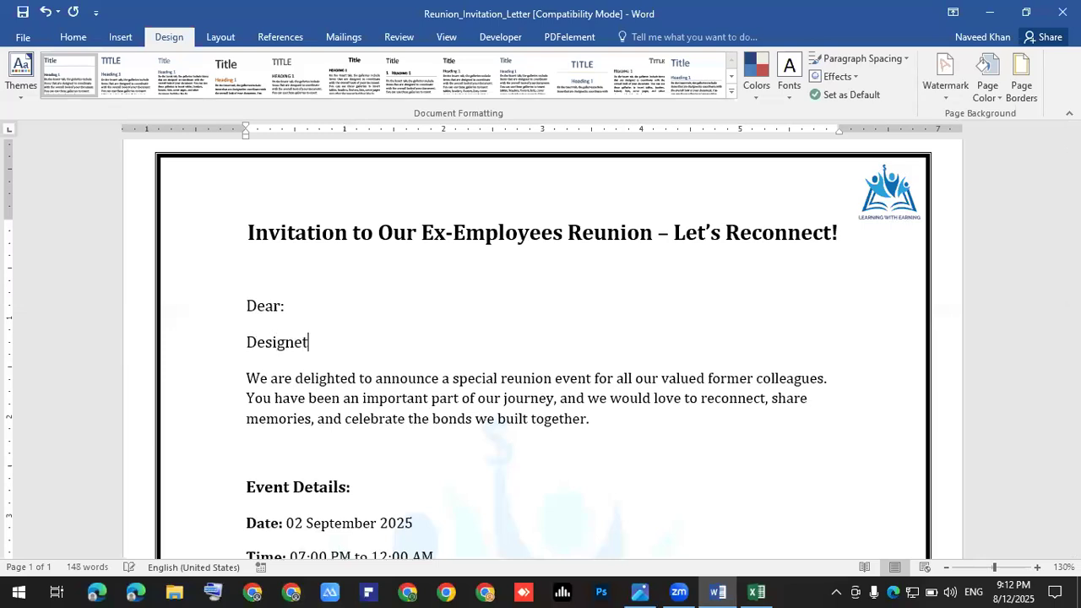
pyautogui.write('icn')
pyautogui.press('Return')
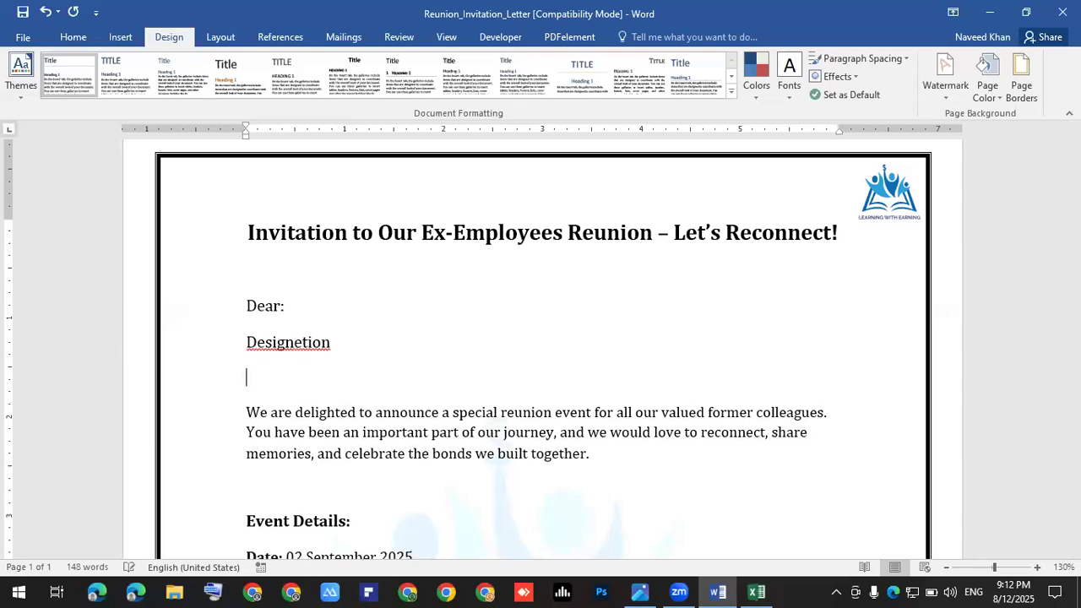
pyautogui.press('Up')
pyautogui.press('Right')
pyautogui.press('Right')
pyautogui.press('Right')
pyautogui.press('Right')
pyautogui.press('Right')
pyautogui.press('Right')
pyautogui.press('Right')
pyautogui.press('BackSpace')
pyautogui.write('a')
pyautogui.press('Down')
# Step: Add 'Phone no:' and 'Address:' lines below Designation
pyautogui.write('Pho')
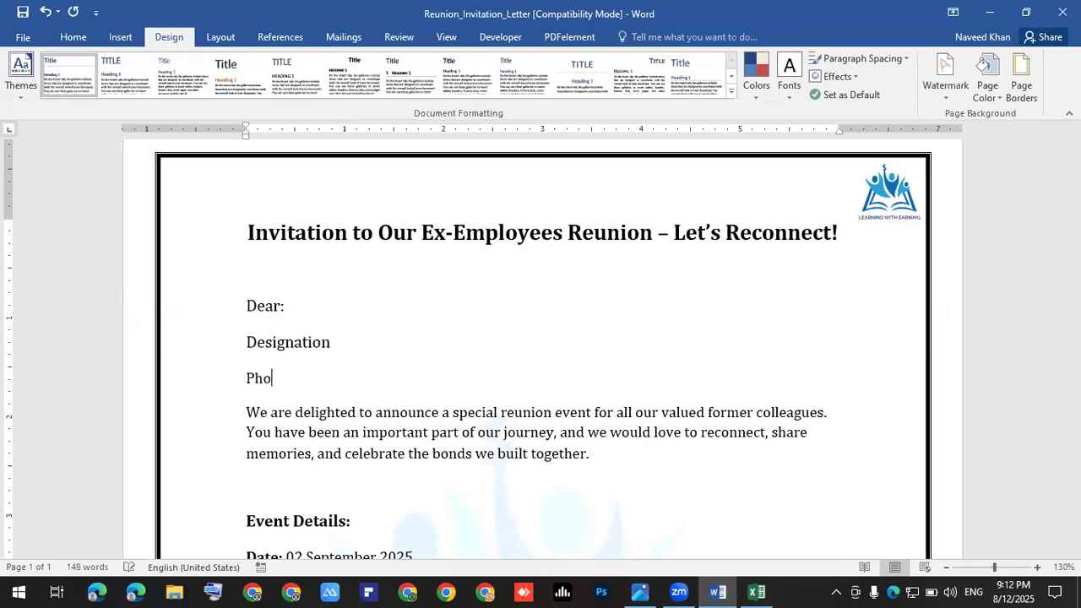
pyautogui.write('ne no:')
pyautogui.press('Return')
pyautogui.write('Address')
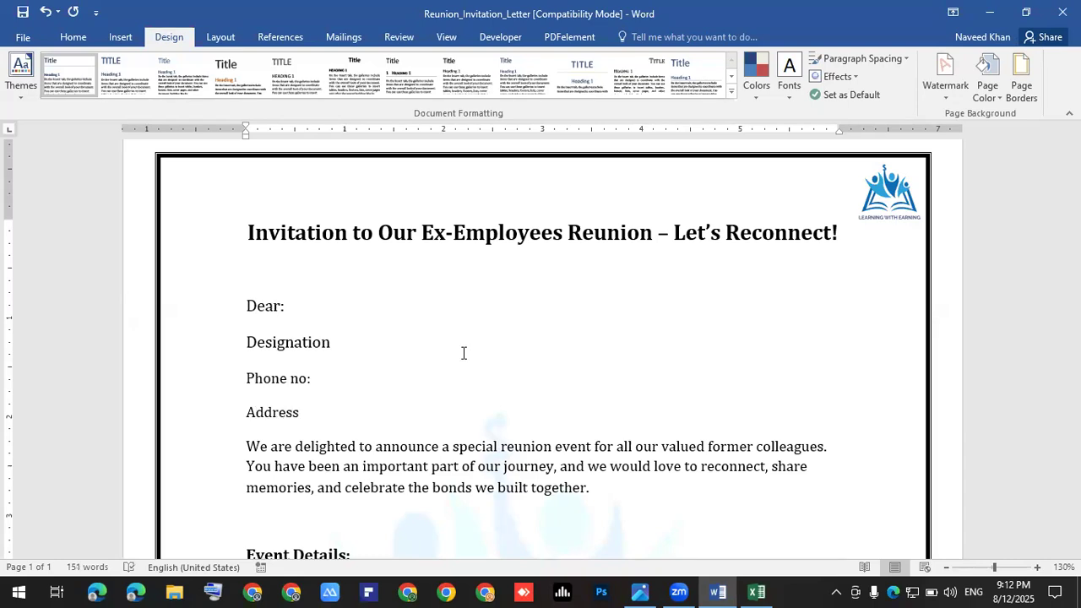
pyautogui.write(':')
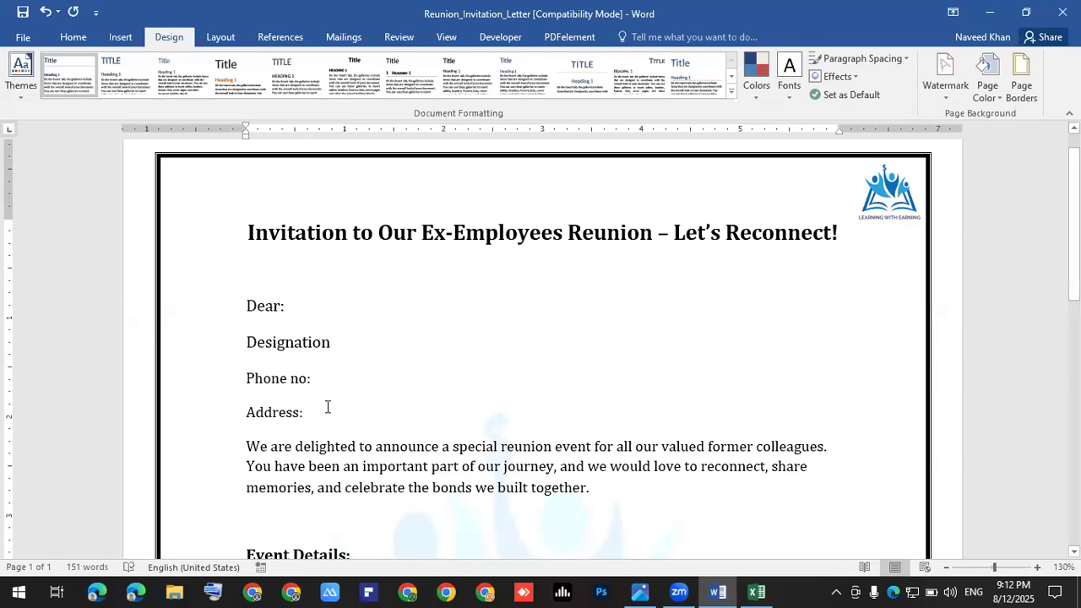
pyautogui.keyDown('shift'); pyautogui.click(233, 310); pyautogui.keyUp('shift')
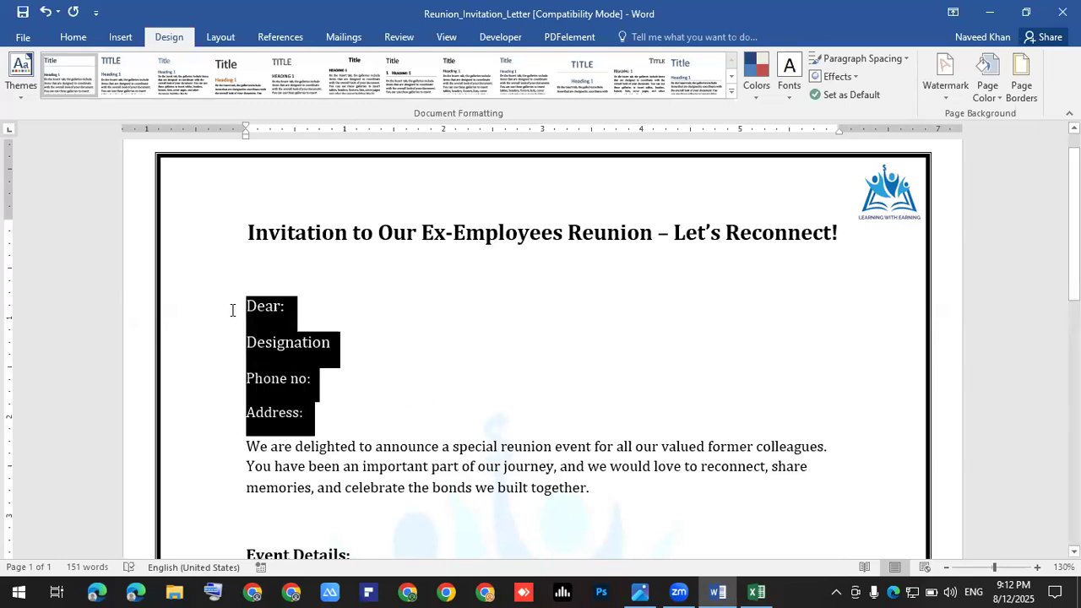
# Step: Replace the [RSVP Date] placeholder with 29-August-2025
pyautogui.click(319, 384)
pyautogui.scroll(-5, 334, 377)
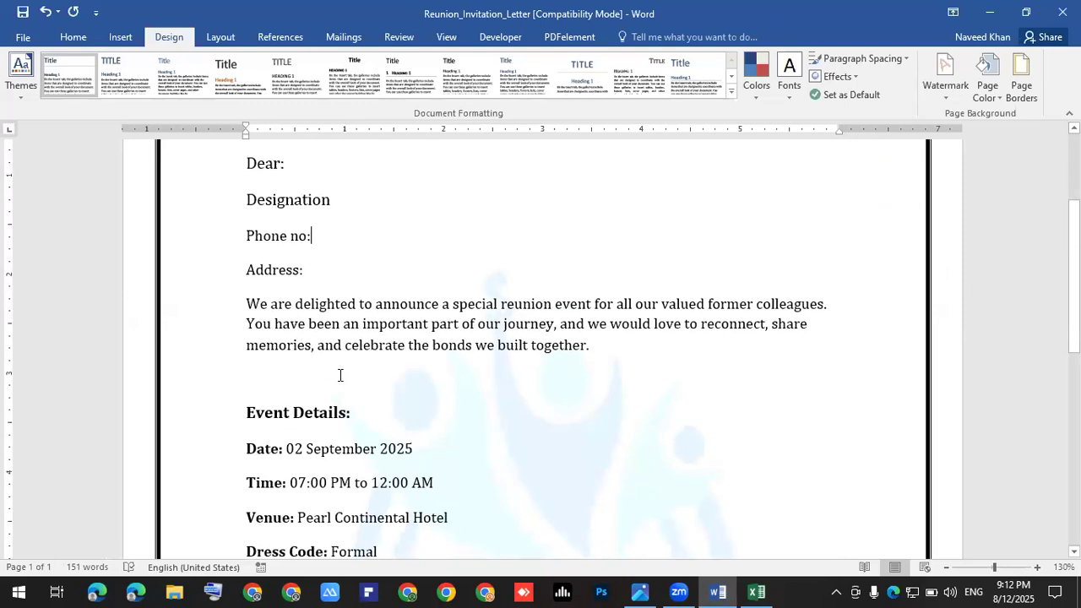
pyautogui.scroll(-1, 357, 390)
pyautogui.moveTo(386, 412); pyautogui.dragTo(252, 272)
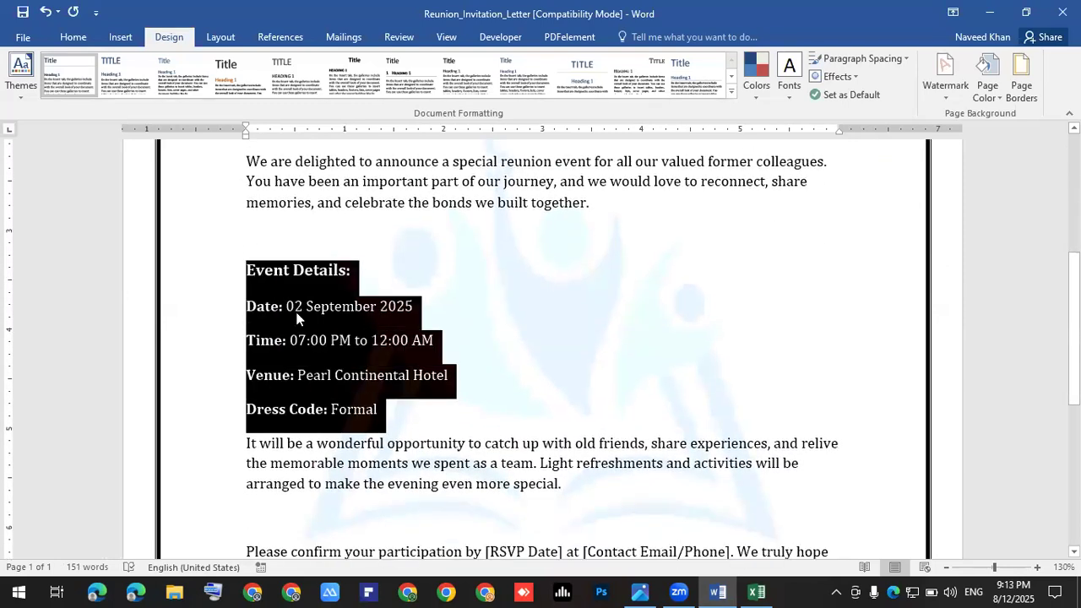
pyautogui.scroll(-1, 406, 361)
pyautogui.scroll(-1, 407, 362)
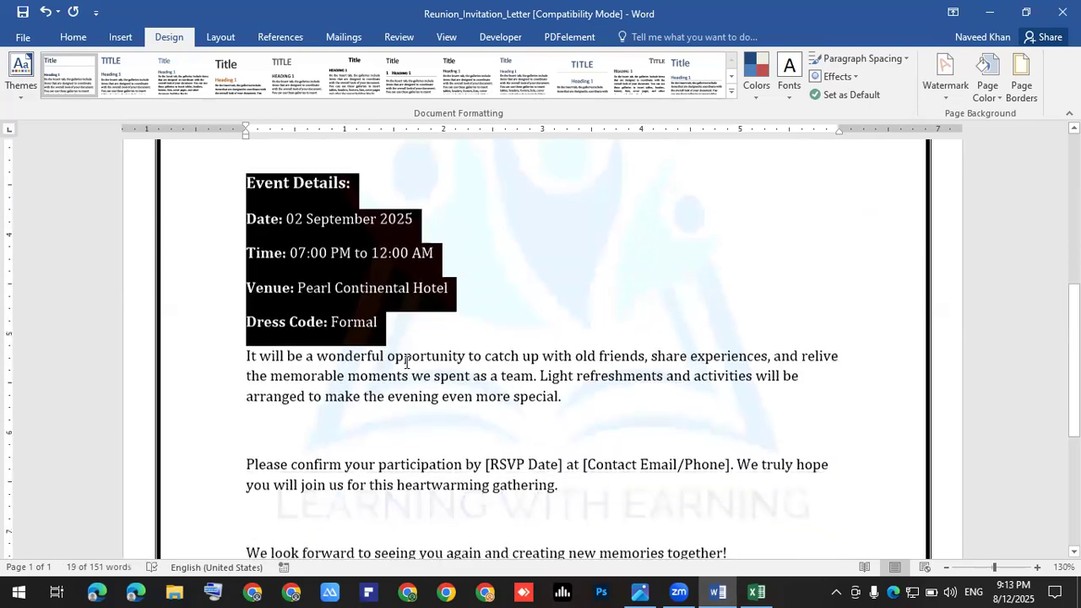
pyautogui.scroll(-1, 406, 362)
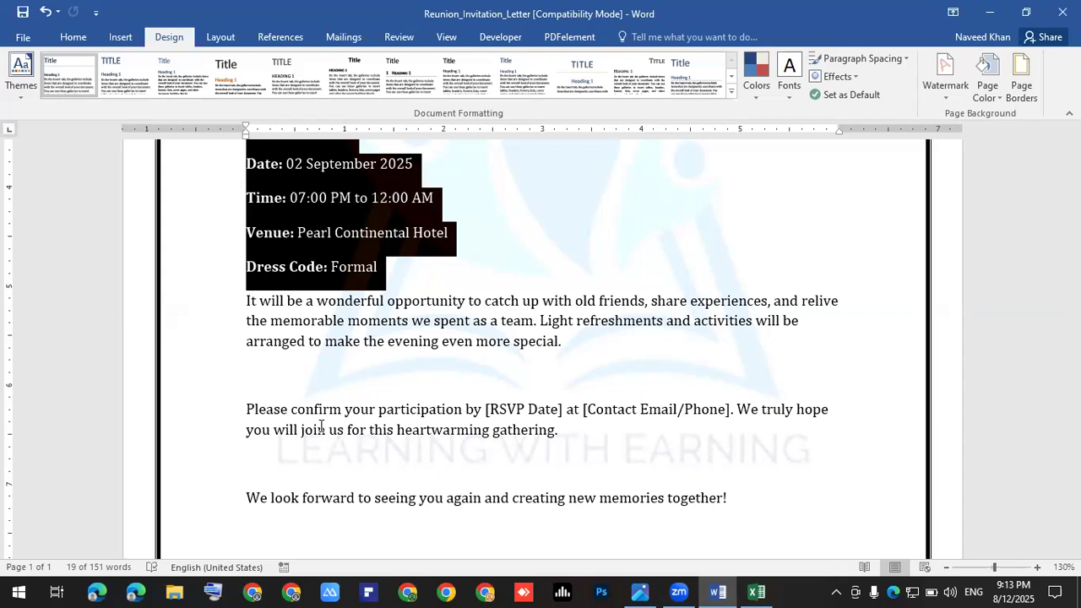
pyautogui.click(562, 409)
pyautogui.press('BackSpace')
pyautogui.press('BackSpace')
pyautogui.press('BackSpace')
pyautogui.press('BackSpace')
pyautogui.press('BackSpace')
pyautogui.press('BackSpace')
pyautogui.press('BackSpace')
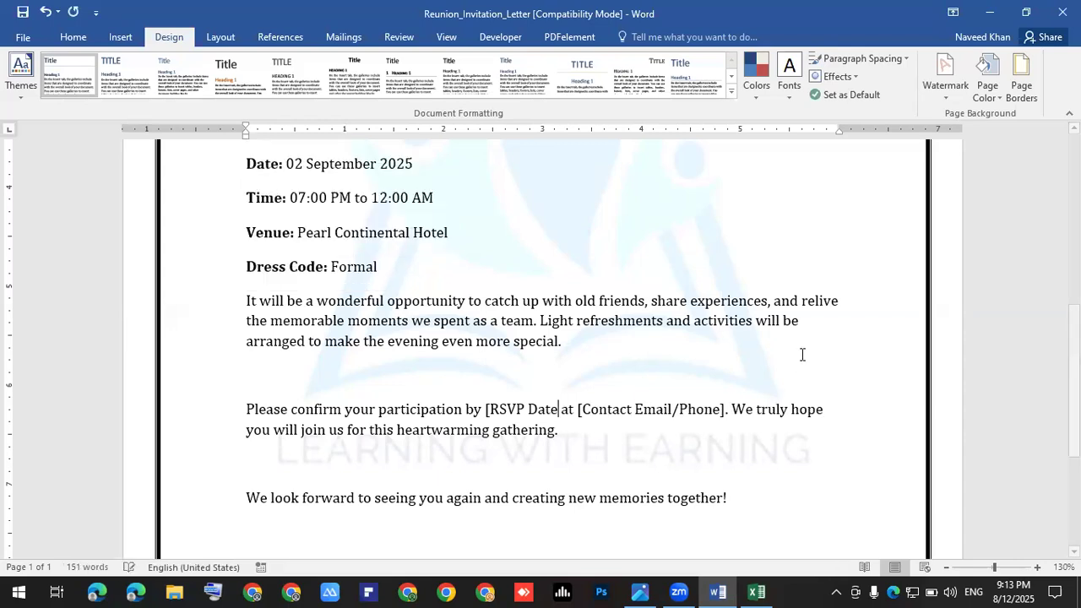
pyautogui.press('BackSpace')
pyautogui.press('BackSpace')
pyautogui.press('BackSpace')
pyautogui.press('BackSpace')
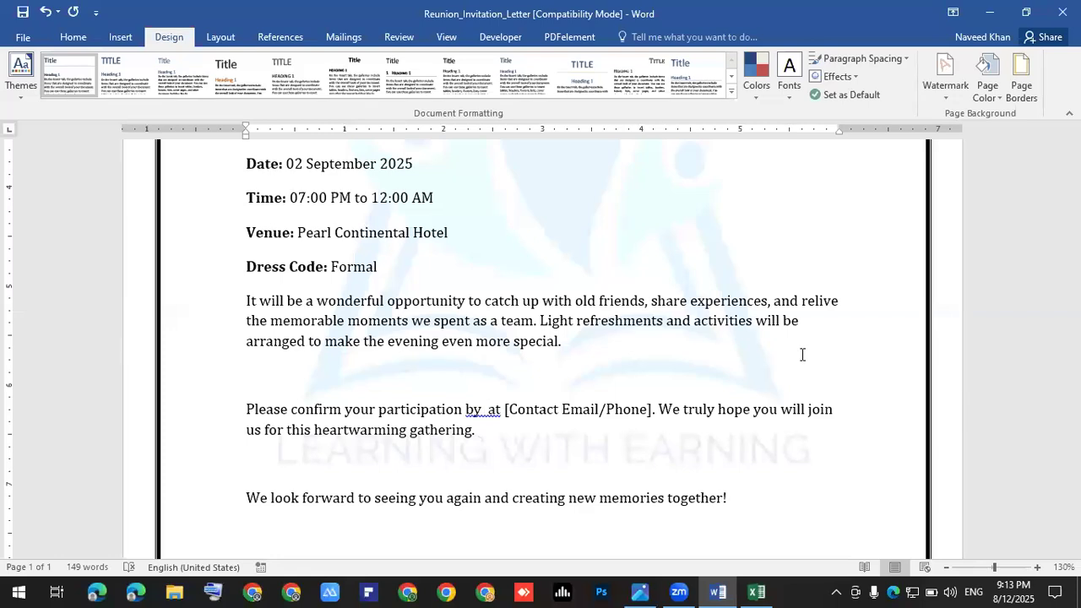
pyautogui.write('2')
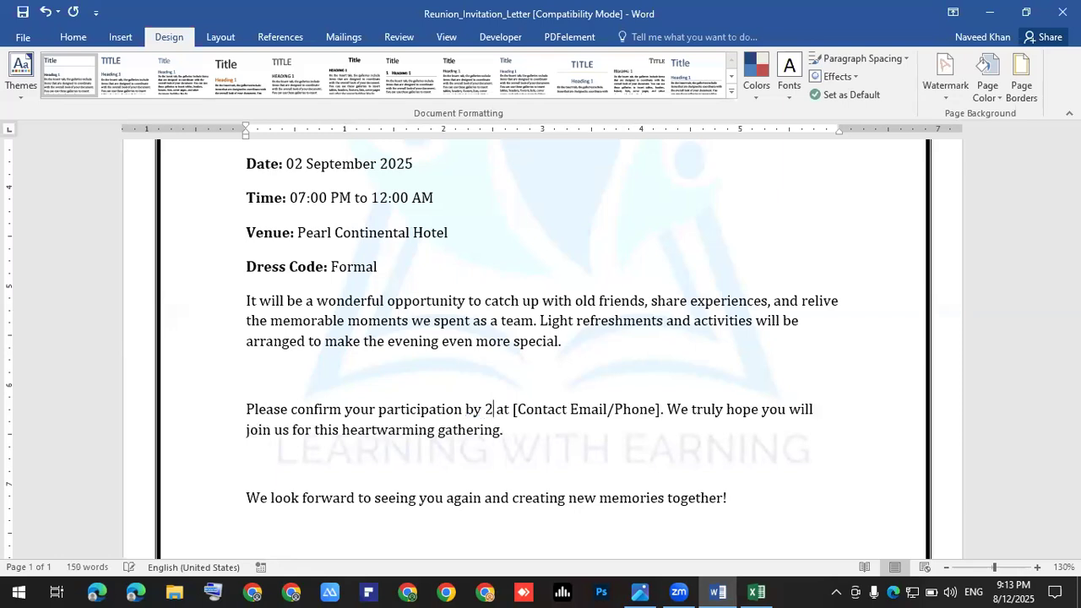
pyautogui.write('9')
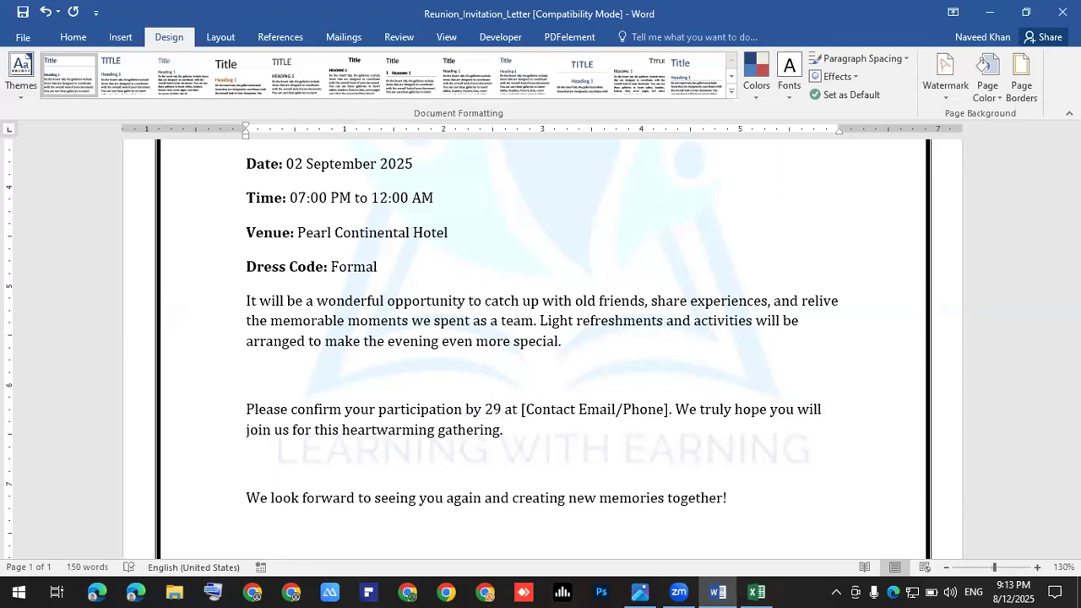
pyautogui.write('-Au')
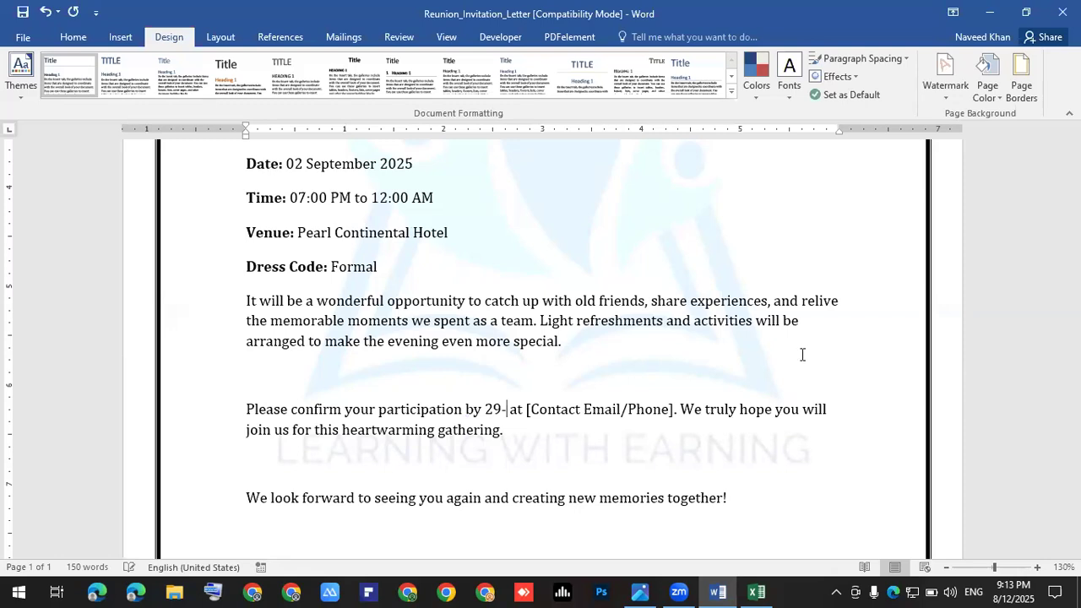
pyautogui.write('gust')
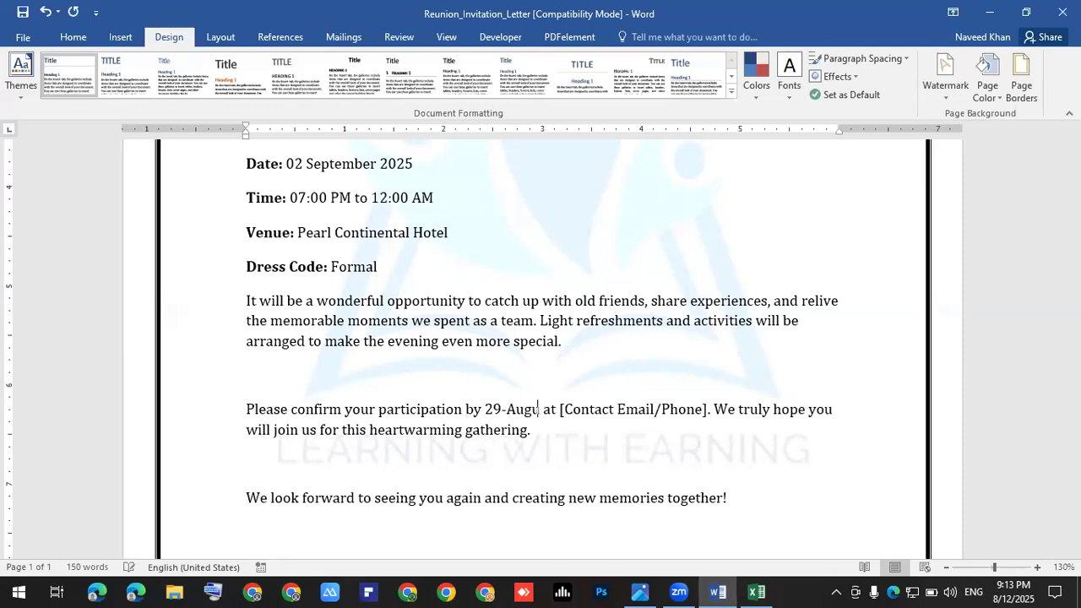
pyautogui.write('-2025')
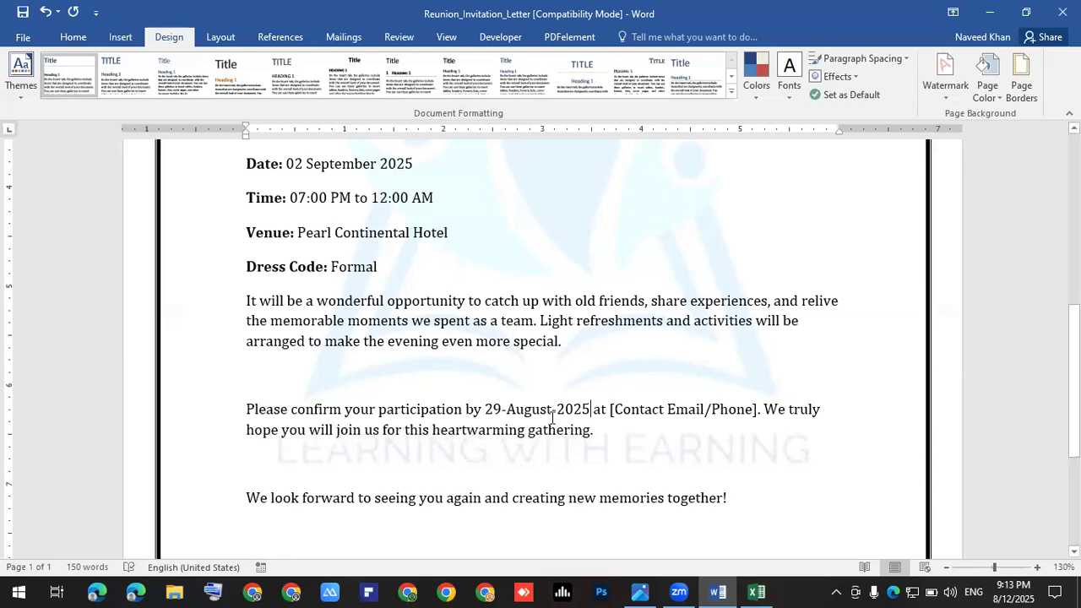
# Step: Make the date 29-August-2025 bold
pyautogui.moveTo(588, 409); pyautogui.dragTo(485, 410)
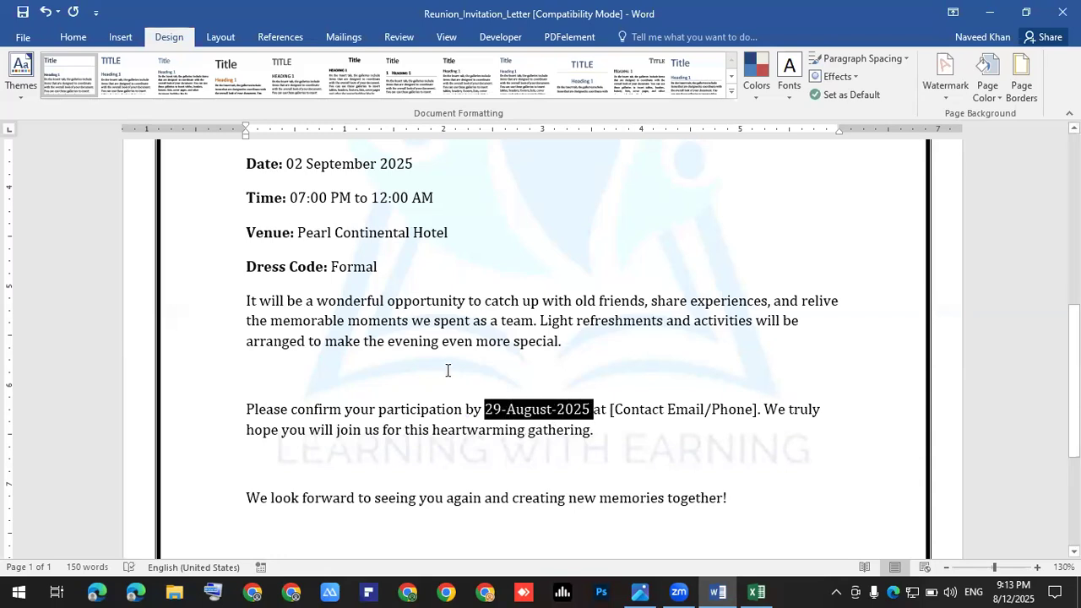
pyautogui.click(78, 37)
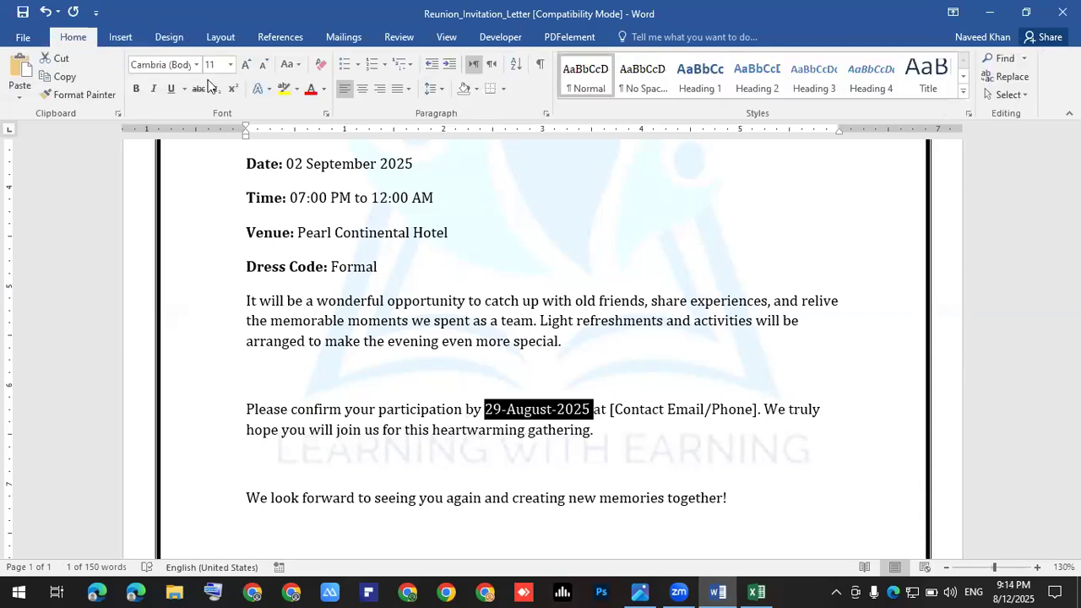
pyautogui.click(136, 89)
pyautogui.press('Down')
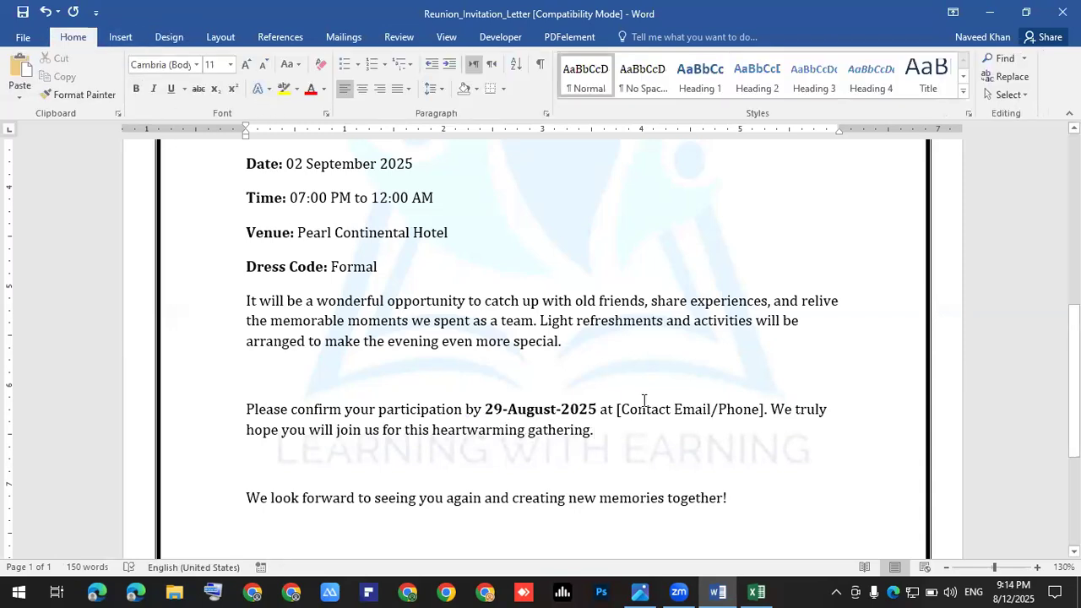
# Step: Replace the [Contact Email/Phone] placeholder with the support e-mail address
pyautogui.moveTo(765, 414); pyautogui.dragTo(631, 414)
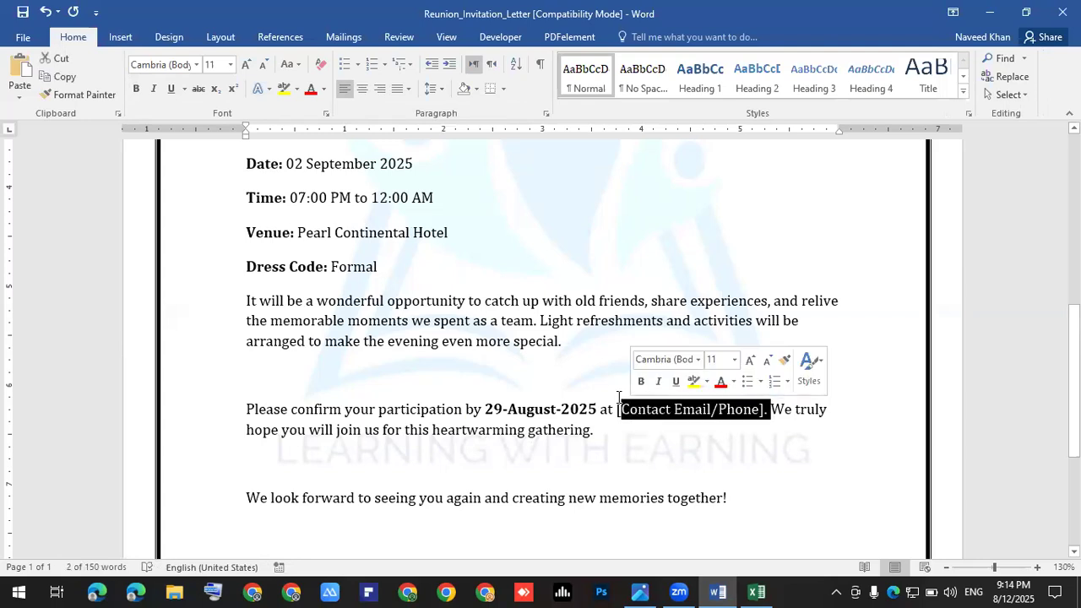
pyautogui.press('Delete')
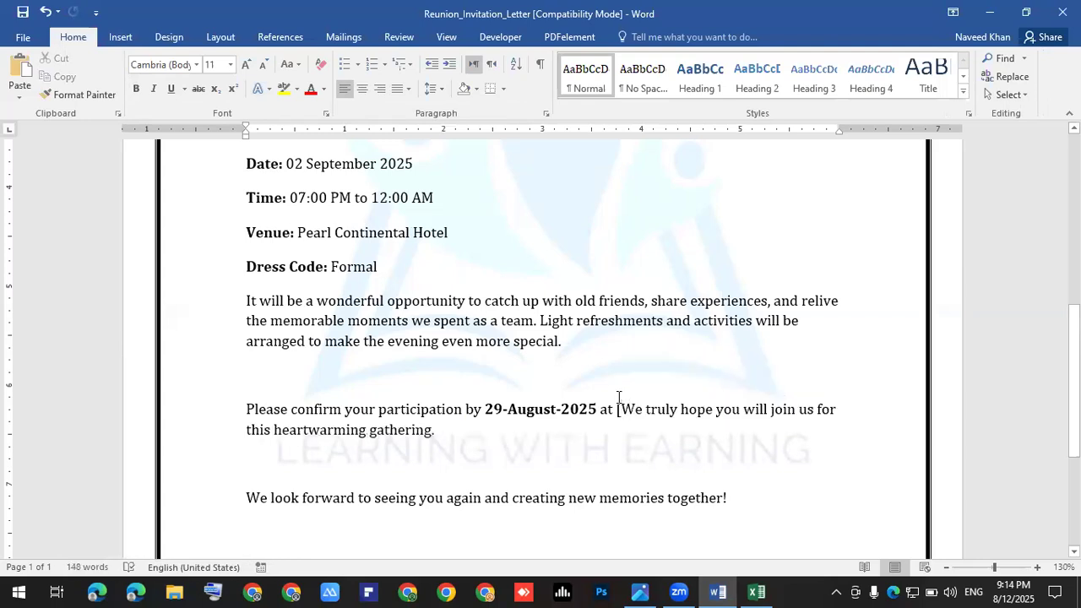
pyautogui.press('BackSpace')
pyautogui.write('.')
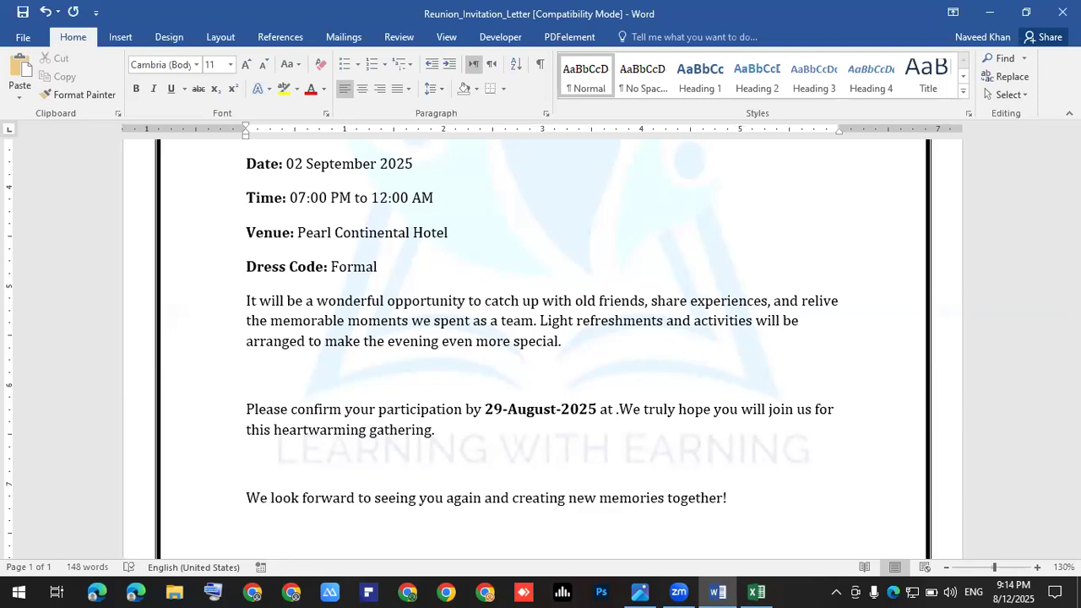
pyautogui.write('Dsu')
pyautogui.press('BackSpace')
pyautogui.press('BackSpace')
pyautogui.press('BackSpace')
pyautogui.write('d')
pyautogui.press('BackSpace')
pyautogui.write('d')
pyautogui.press('BackSpace')
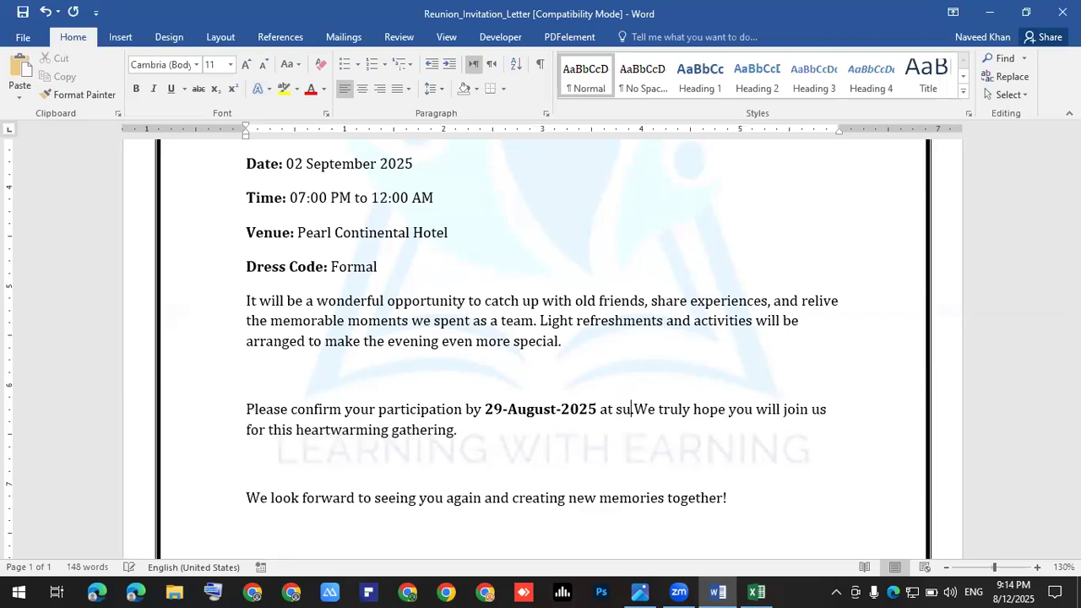
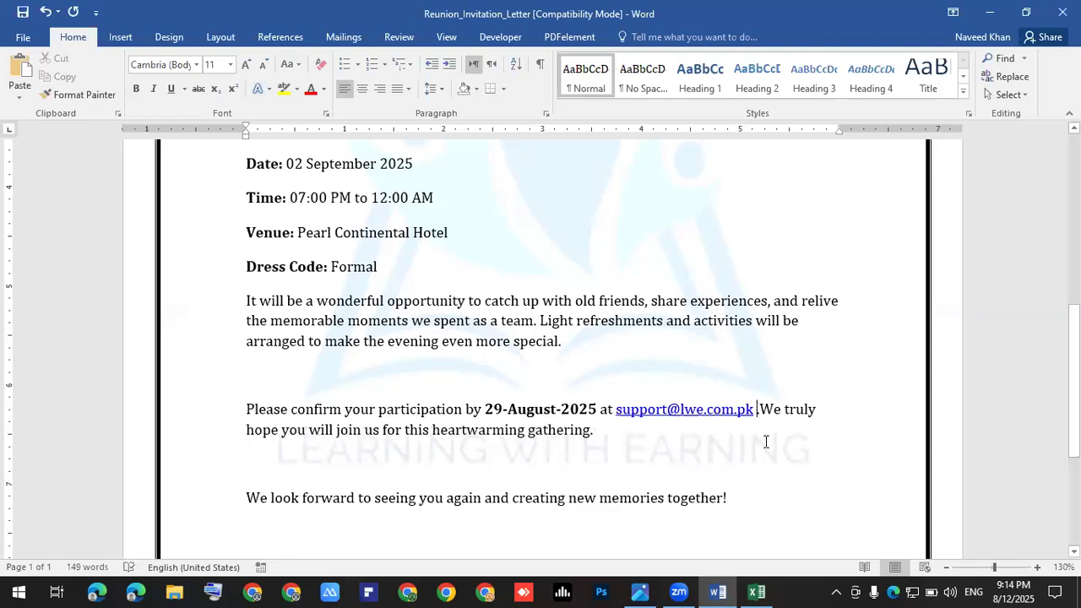
# Step: Add the contact phone number in brackets after a Ph# label and tidy the spacing
pyautogui.write('Phon')
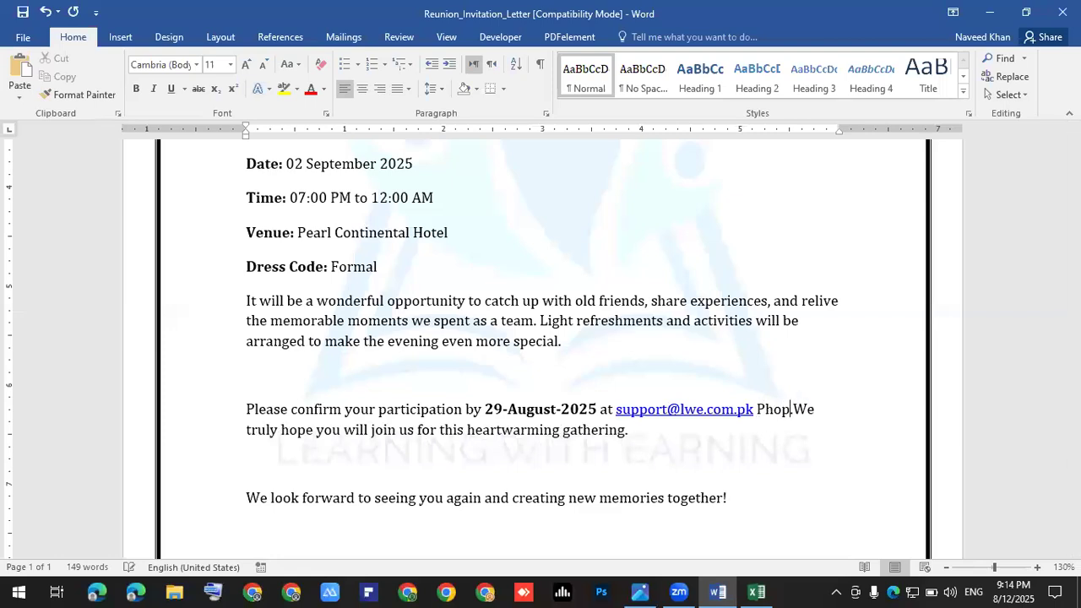
pyautogui.press('BackSpace')
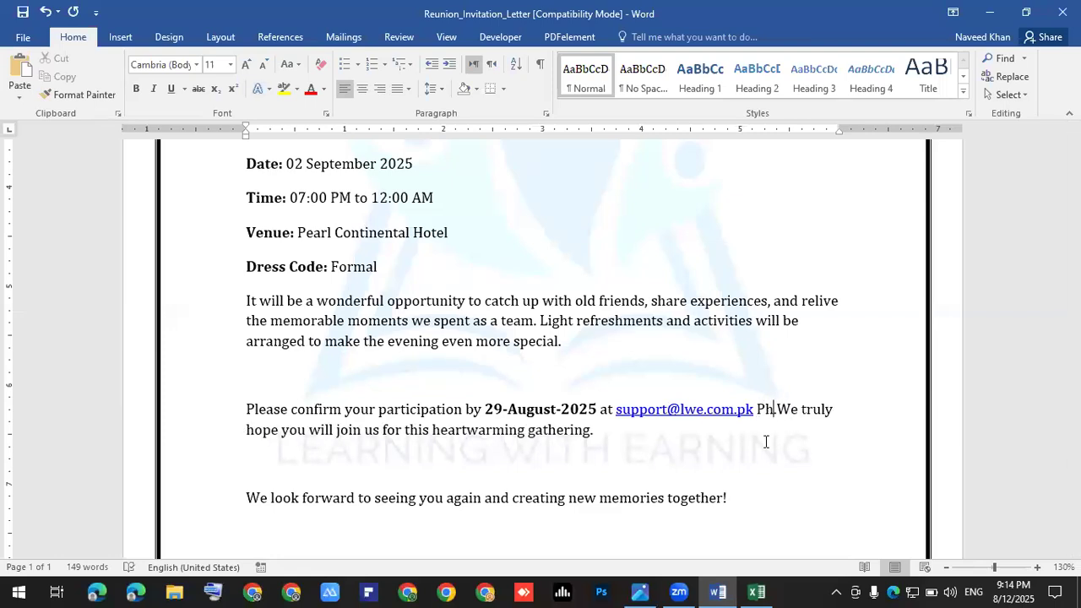
pyautogui.write('#')
pyautogui.click(757, 409)
pyautogui.write('(')
pyautogui.press('Right')
pyautogui.press('Right')
pyautogui.press('Right')
pyautogui.press('Delete')
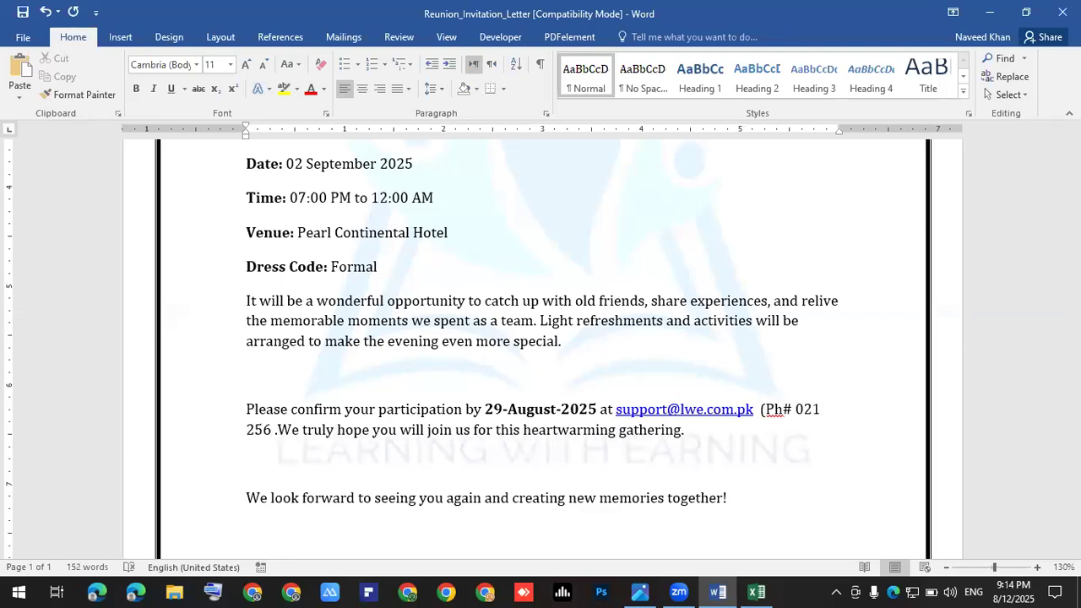
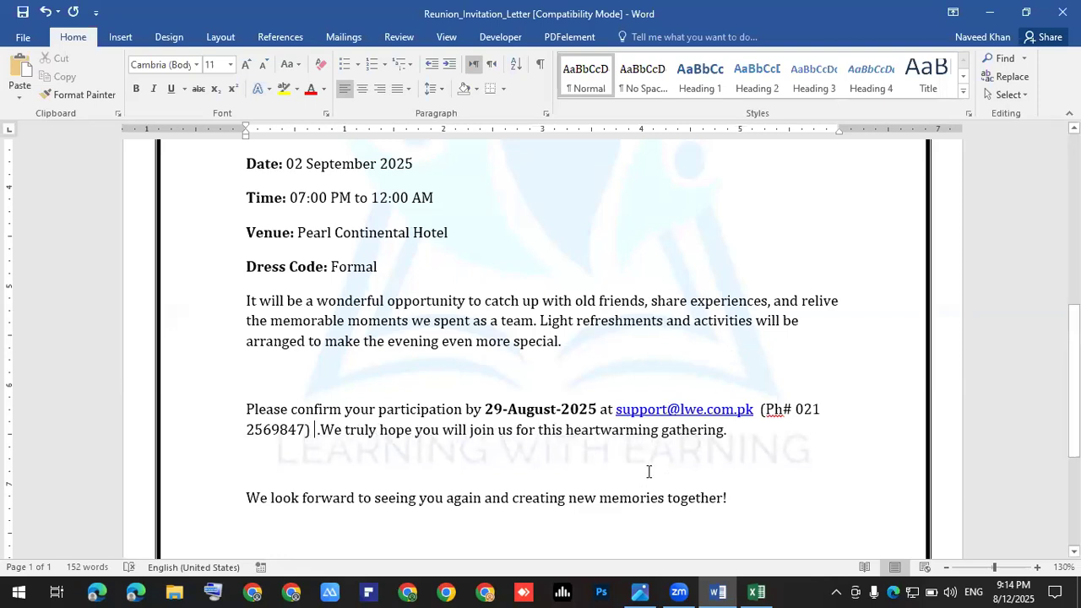
pyautogui.press('Right')
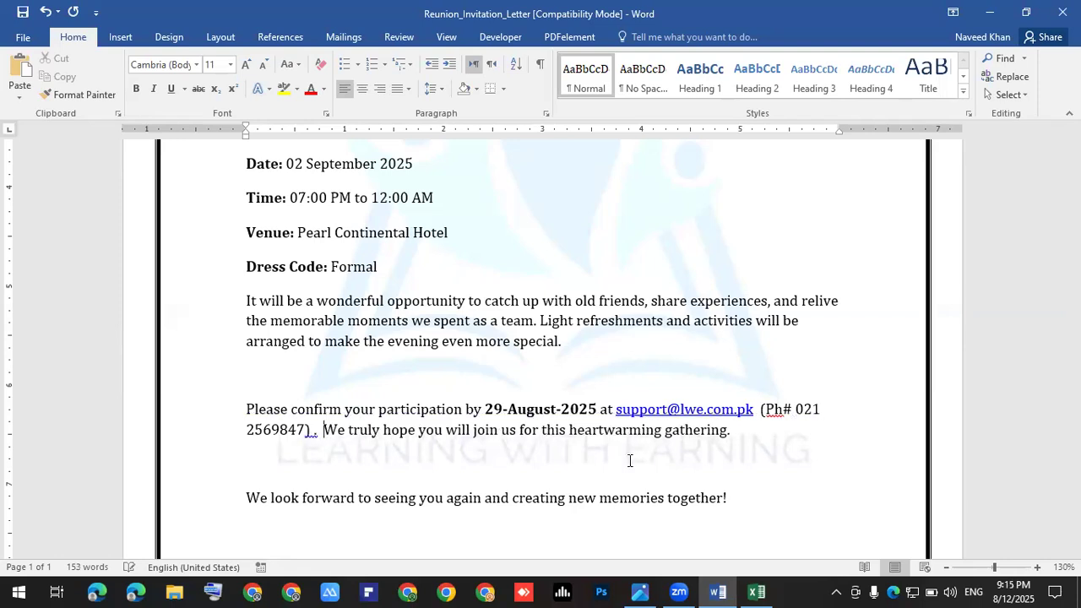
pyautogui.press('Left')
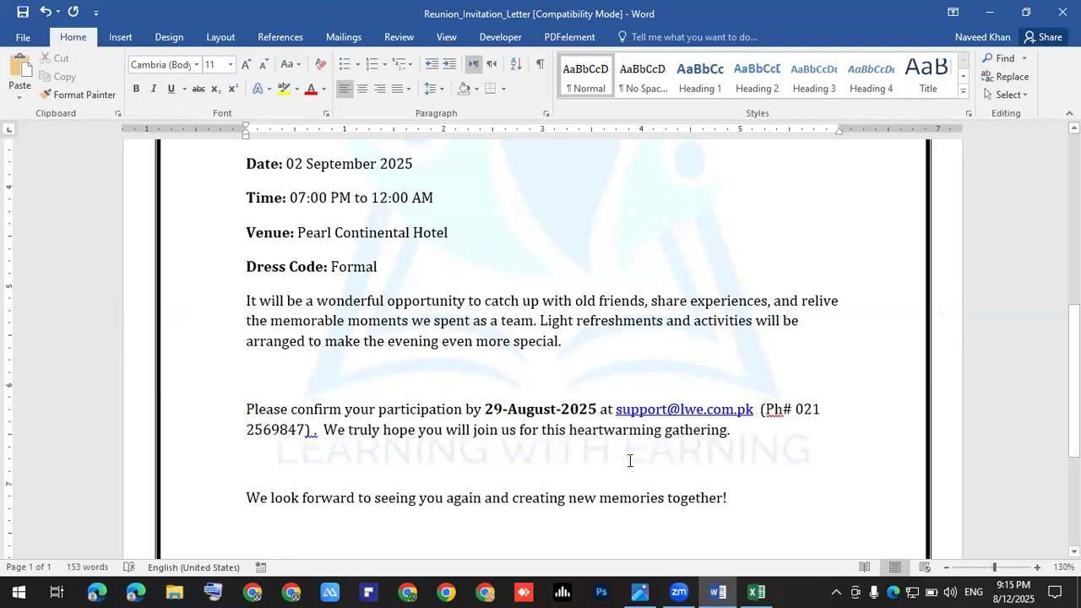
pyautogui.press('Delete')
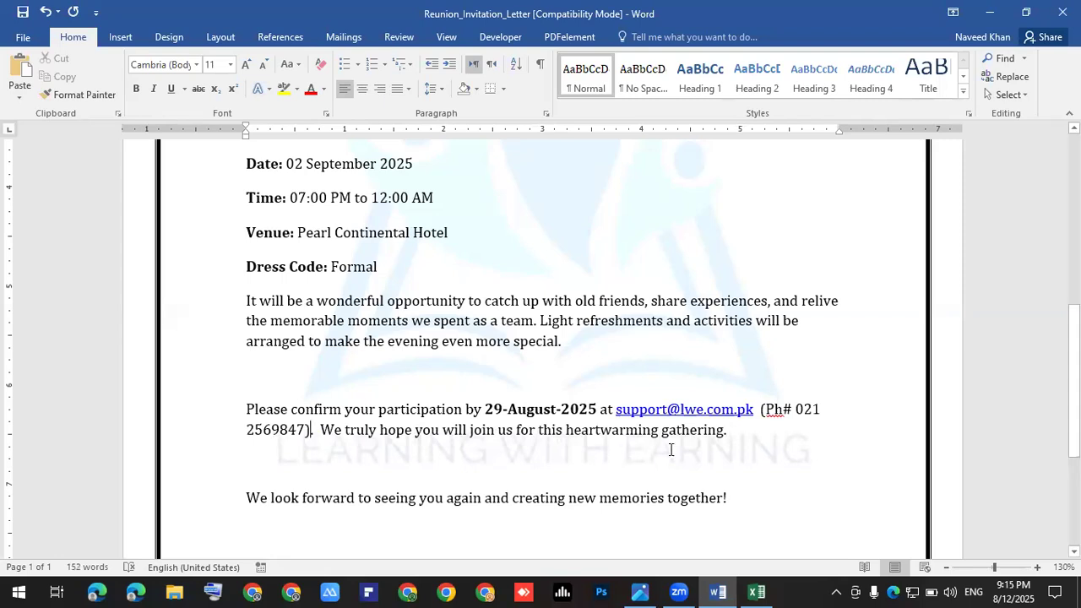
# Step: Delete the extra blank lines above 'Warm regards,' and the closing sentence
pyautogui.scroll(-3, 592, 426)
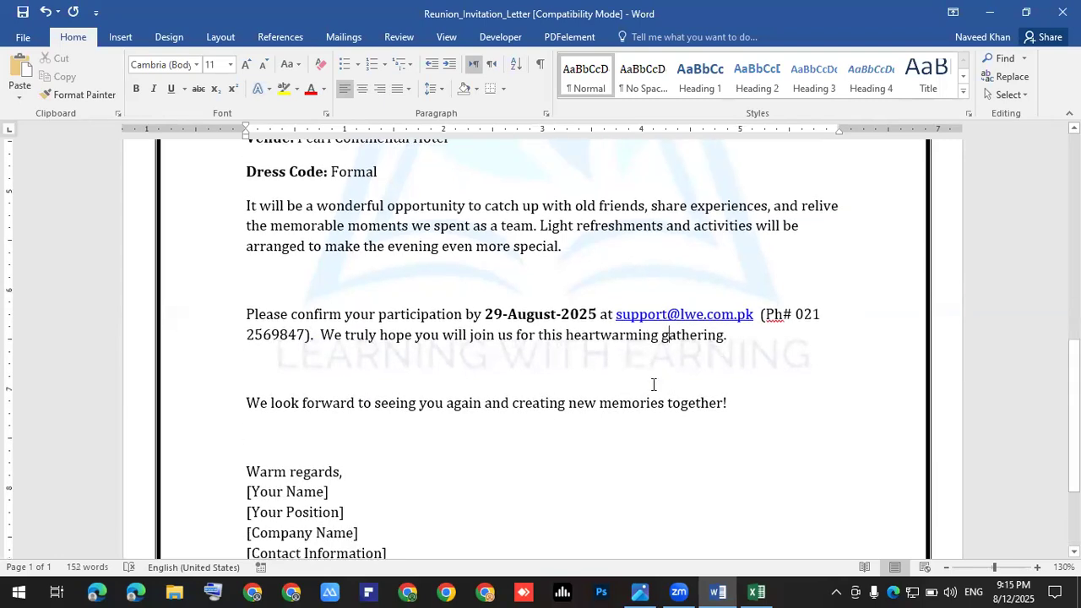
pyautogui.scroll(-2, 495, 423)
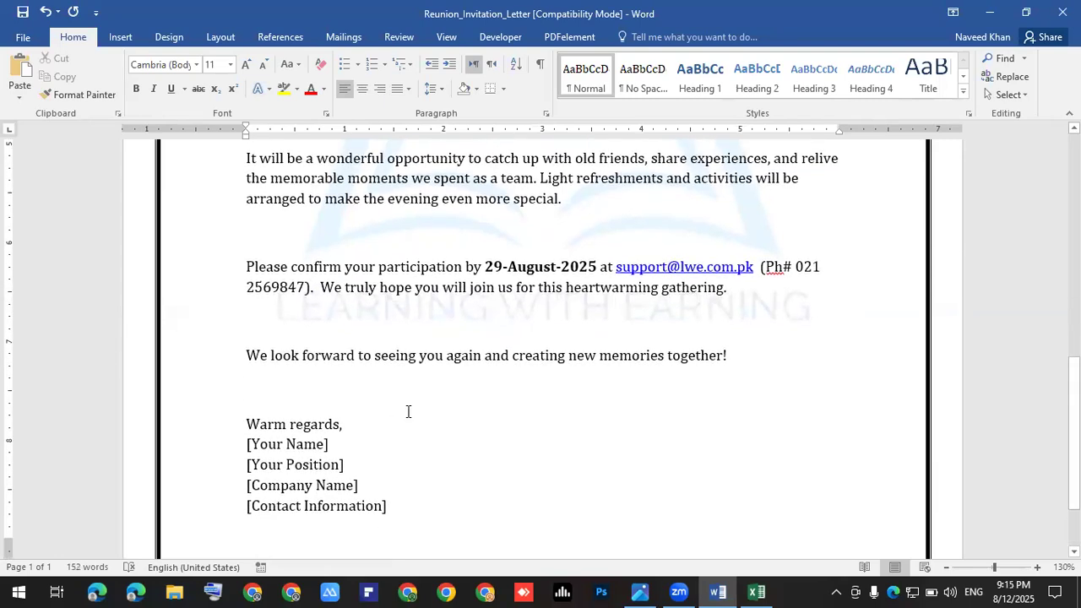
pyautogui.scroll(-3, 408, 413)
pyautogui.click(408, 406)
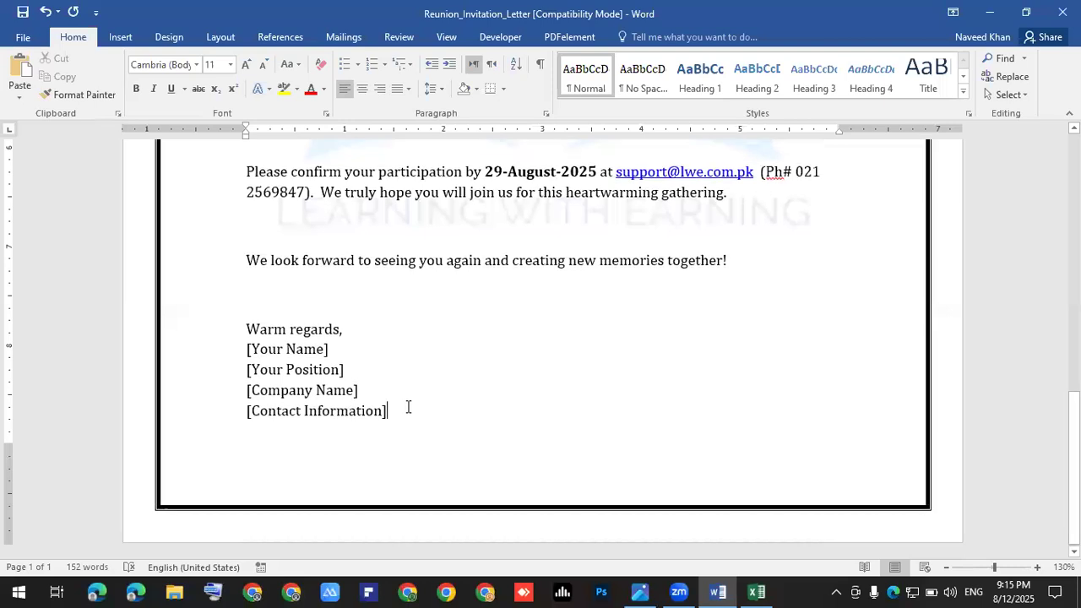
pyautogui.click(265, 301)
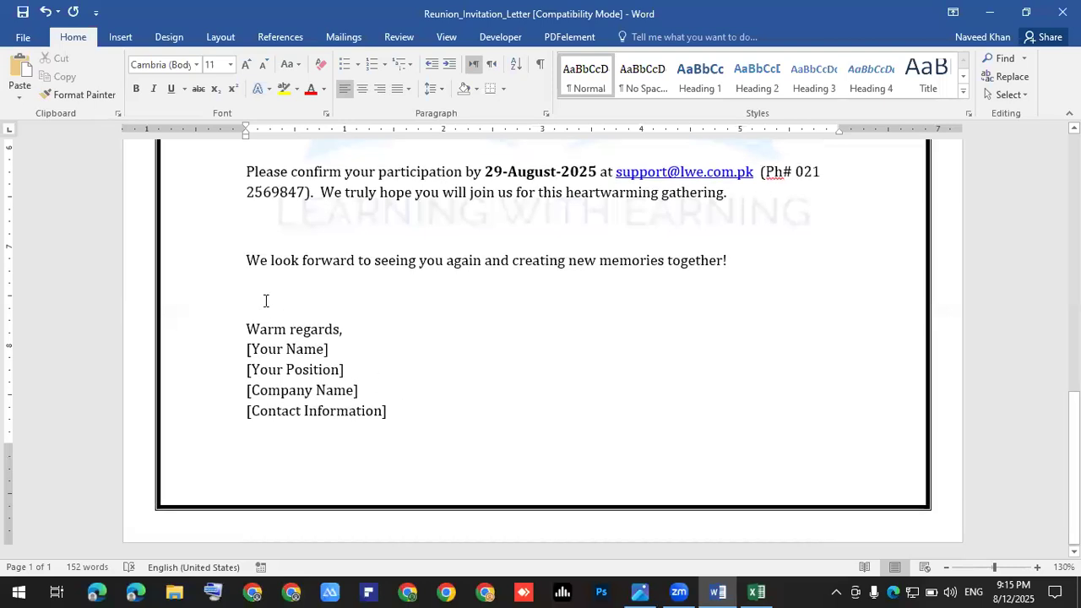
pyautogui.press('Delete')
pyautogui.press('Up')
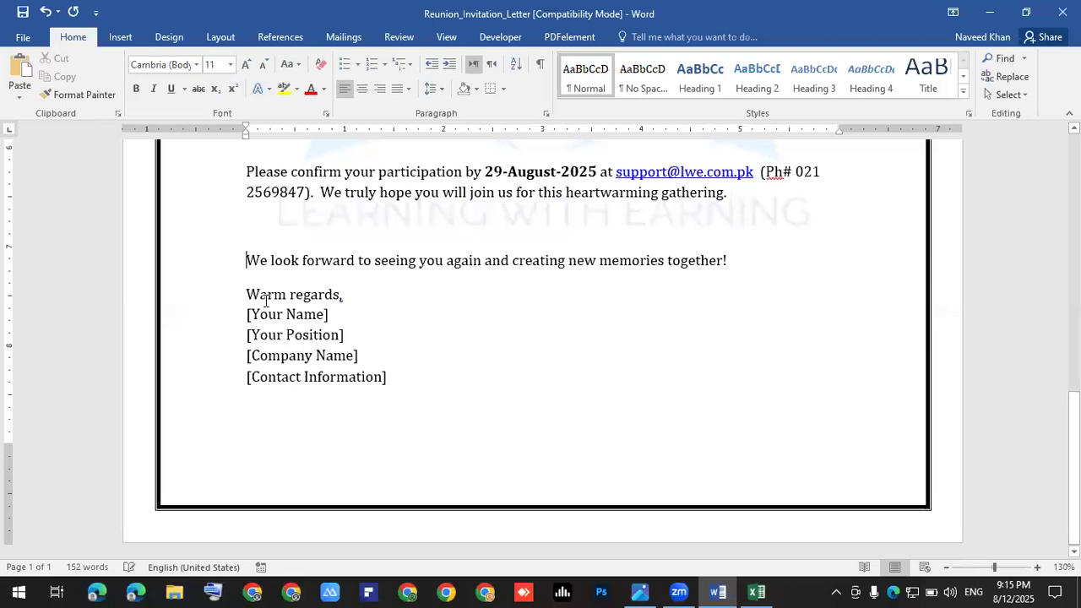
pyautogui.press('Up')
pyautogui.press('Delete')
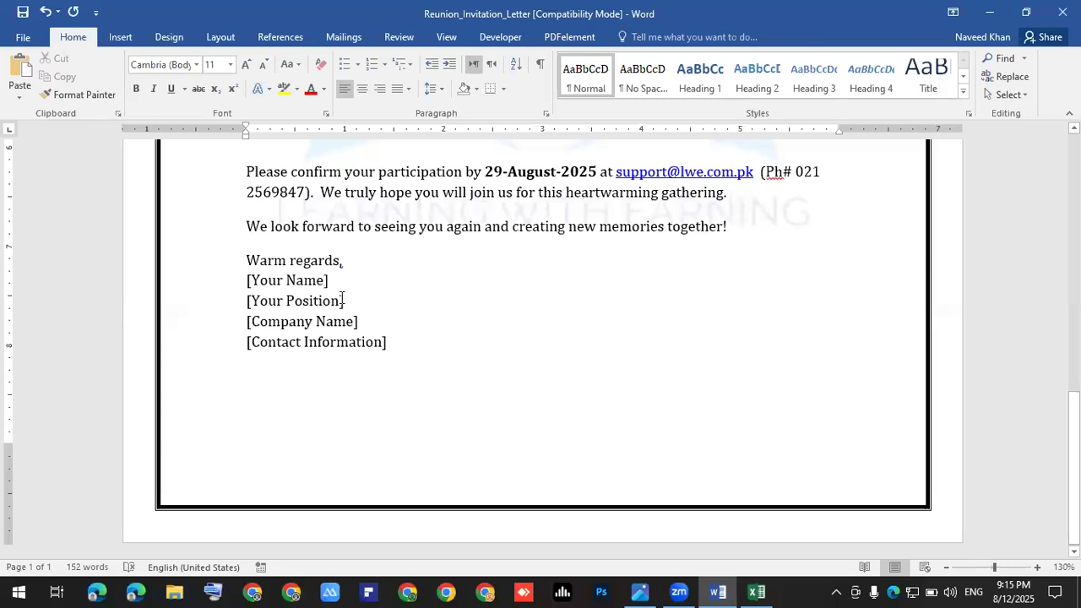
# Step: Replace [Your Name] with the sender's name and [Your Position] with 'HR Manager'
pyautogui.click(344, 283)
pyautogui.press('BackSpace')
pyautogui.press('BackSpace')
pyautogui.press('BackSpace')
pyautogui.press('BackSpace')
pyautogui.press('BackSpace')
pyautogui.press('BackSpace')
pyautogui.press('BackSpace')
pyautogui.press('BackSpace')
pyautogui.press('BackSpace')
pyautogui.press('BackSpace')
pyautogui.press('BackSpace')
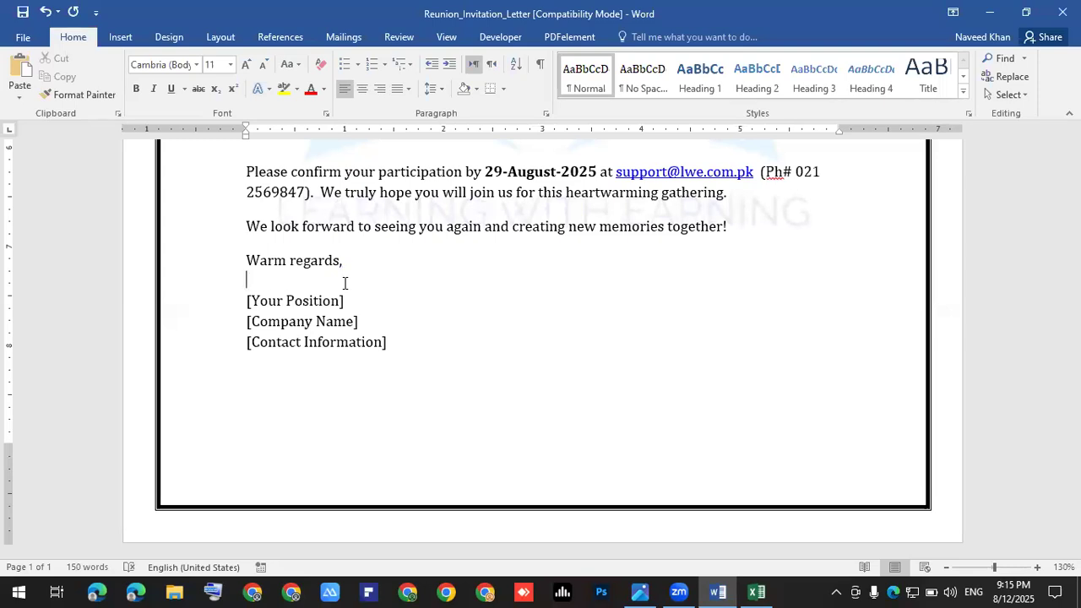
pyautogui.press('Right')
pyautogui.press('Right')
pyautogui.press('Right')
pyautogui.press('Right')
pyautogui.press('Left')
pyautogui.press('Left')
pyautogui.press('Left')
pyautogui.press('BackSpace')
pyautogui.press('BackSpace')
pyautogui.press('BackSpace')
pyautogui.press('BackSpace')
pyautogui.press('BackSpace')
pyautogui.press('BackSpace')
pyautogui.press('BackSpace')
pyautogui.press('BackSpace')
pyautogui.press('BackSpace')
pyautogui.press('BackSpace')
pyautogui.press('BackSpace')
pyautogui.press('BackSpace')
pyautogui.press('BackSpace')
pyautogui.press('BackSpace')
pyautogui.press('BackSpace')
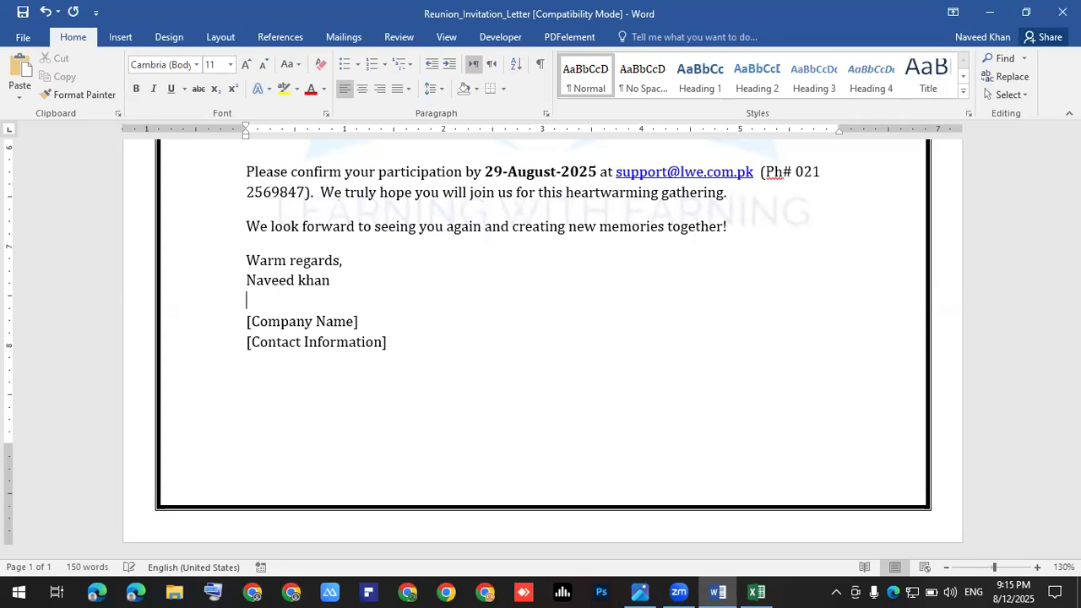
pyautogui.write('HR Manager')
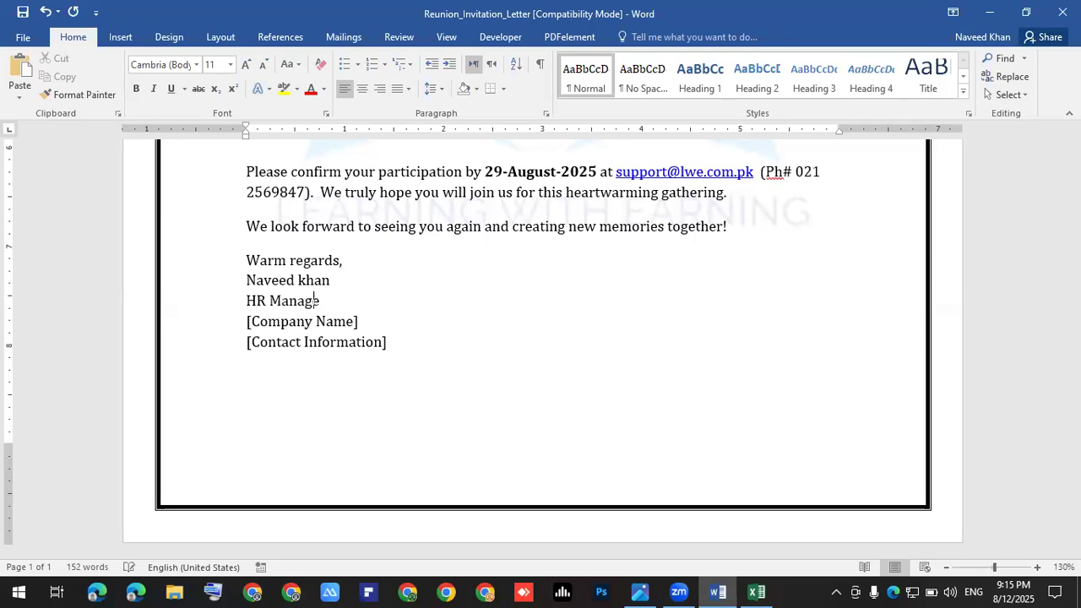
# Step: Replace [Company Name] with 'Learning with Earning', fixing the typos
pyautogui.click(359, 321)
pyautogui.press('BackSpace')
pyautogui.press('BackSpace')
pyautogui.press('BackSpace')
pyautogui.press('BackSpace')
pyautogui.press('BackSpace')
pyautogui.press('BackSpace')
pyautogui.press('BackSpace')
pyautogui.press('BackSpace')
pyautogui.press('BackSpace')
pyautogui.press('BackSpace')
pyautogui.press('BackSpace')
pyautogui.press('BackSpace')
pyautogui.press('BackSpace')
pyautogui.press('BackSpace')
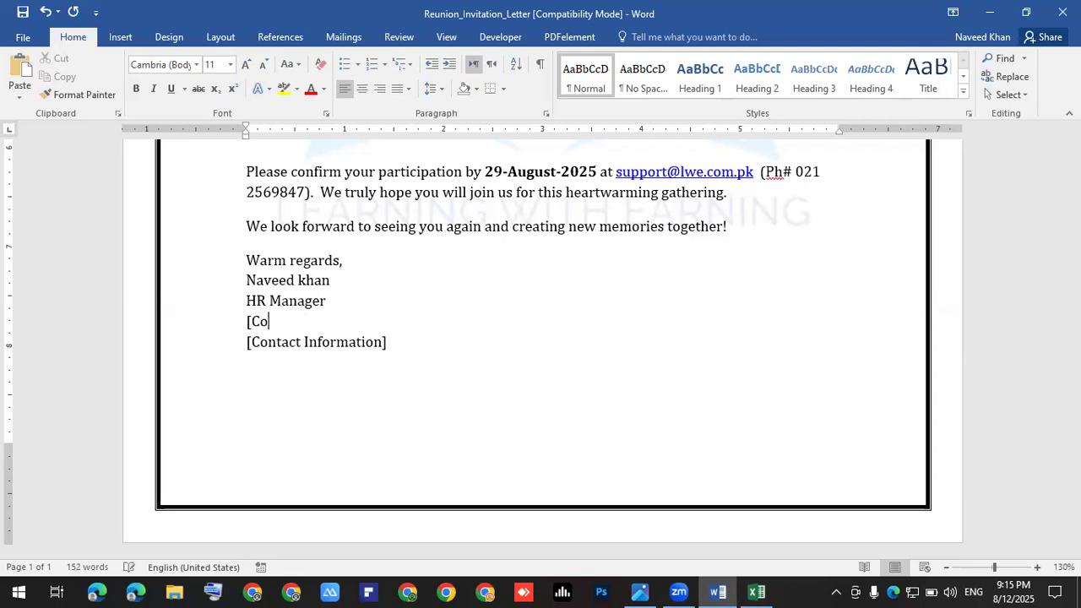
pyautogui.write('Learning w')
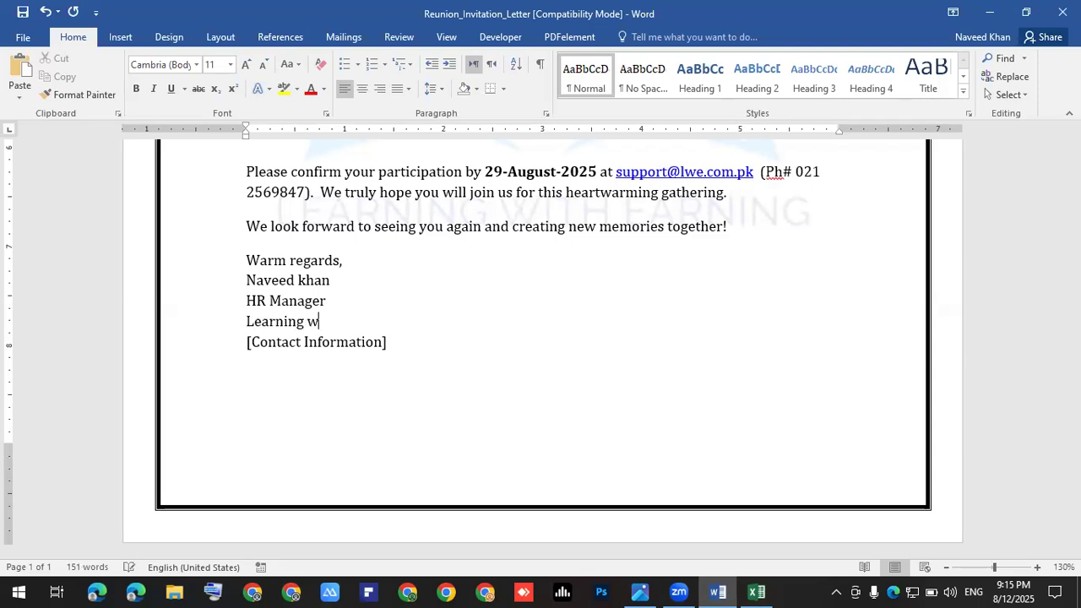
pyautogui.write('it arning')
pyautogui.hotkey('ctrl', 'Left')
pyautogui.hotkey('ctrl', 'Left')
pyautogui.press('Right')
pyautogui.press('Right')
pyautogui.press('Right')
pyautogui.write('h')
pyautogui.press('Right')
pyautogui.press('Left')
pyautogui.write('E')
# Step: Replace [Contact Information] with the sender's phone number
pyautogui.press('Down')
pyautogui.press('Right')
pyautogui.press('Right')
pyautogui.press('Right')
pyautogui.press('Right')
pyautogui.press('Right')
pyautogui.press('BackSpace')
pyautogui.press('BackSpace')
pyautogui.press('BackSpace')
pyautogui.press('BackSpace')
pyautogui.press('BackSpace')
pyautogui.press('BackSpace')
pyautogui.press('BackSpace')
pyautogui.press('BackSpace')
pyautogui.press('BackSpace')
pyautogui.press('BackSpace')
pyautogui.press('BackSpace')
pyautogui.press('BackSpace')
pyautogui.press('BackSpace')
pyautogui.press('BackSpace')
pyautogui.press('BackSpace')
pyautogui.press('BackSpace')
pyautogui.press('BackSpace')
pyautogui.press('BackSpace')
pyautogui.press('BackSpace')
pyautogui.press('BackSpace')
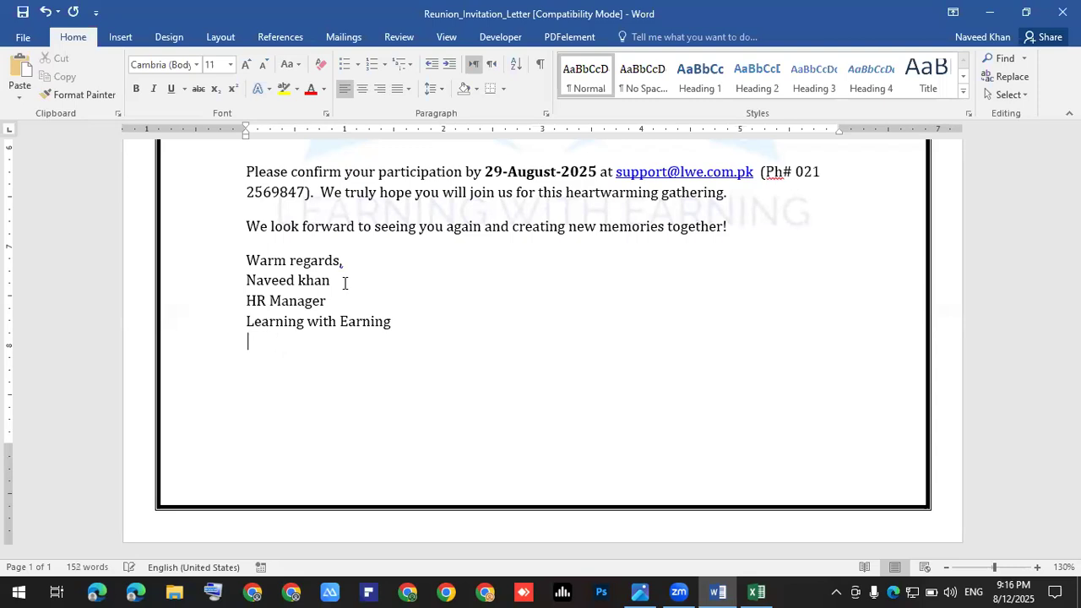
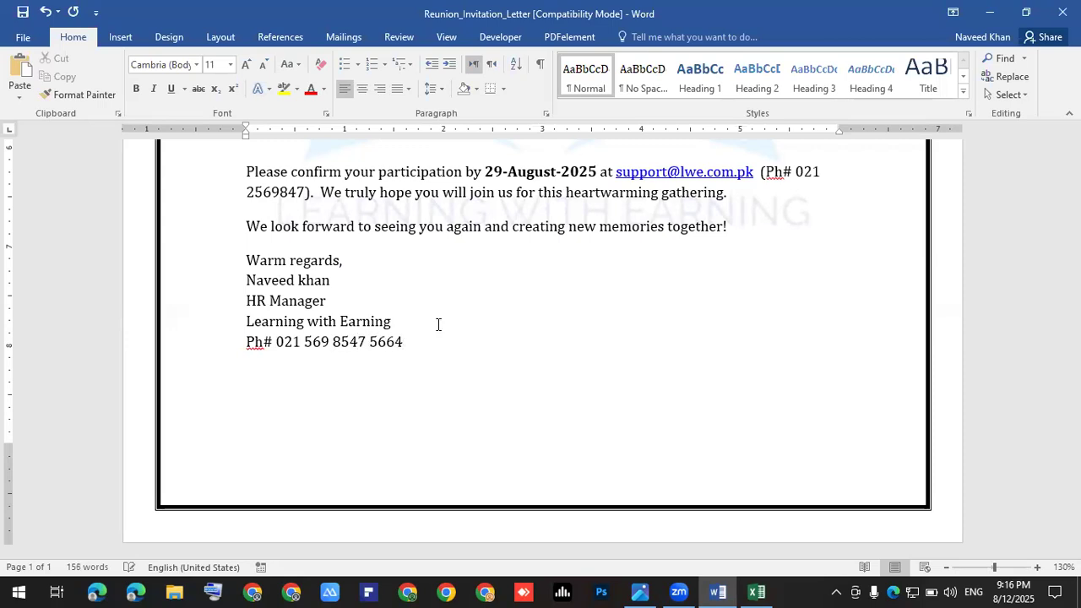
# Step: Make the whole signature block bold and save the letter
pyautogui.click(247, 260)
pyautogui.hotkey('ctrl', 'shift', 'End')
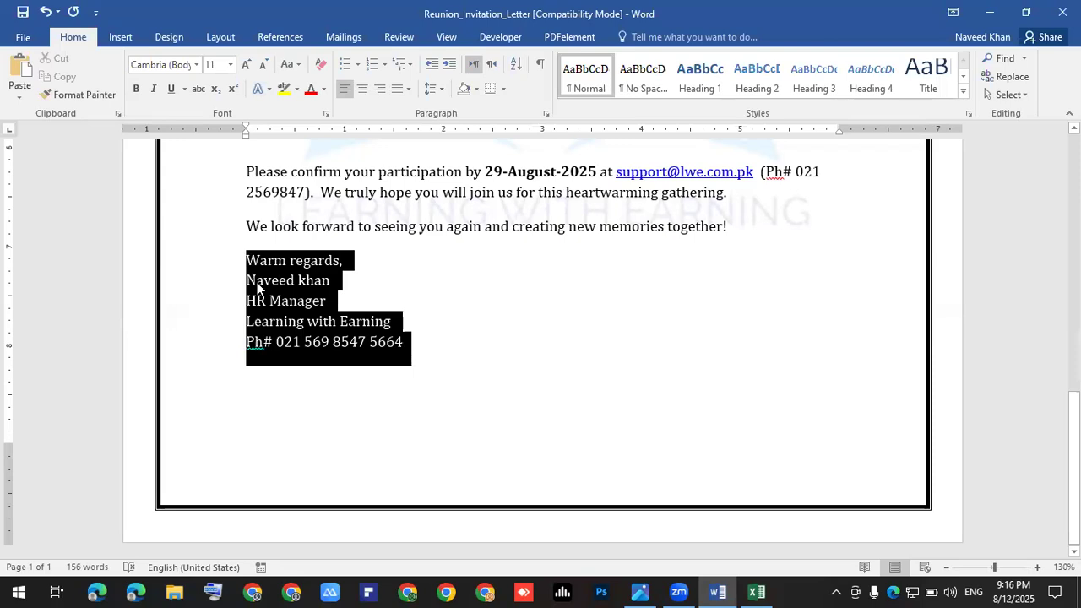
pyautogui.click(136, 89)
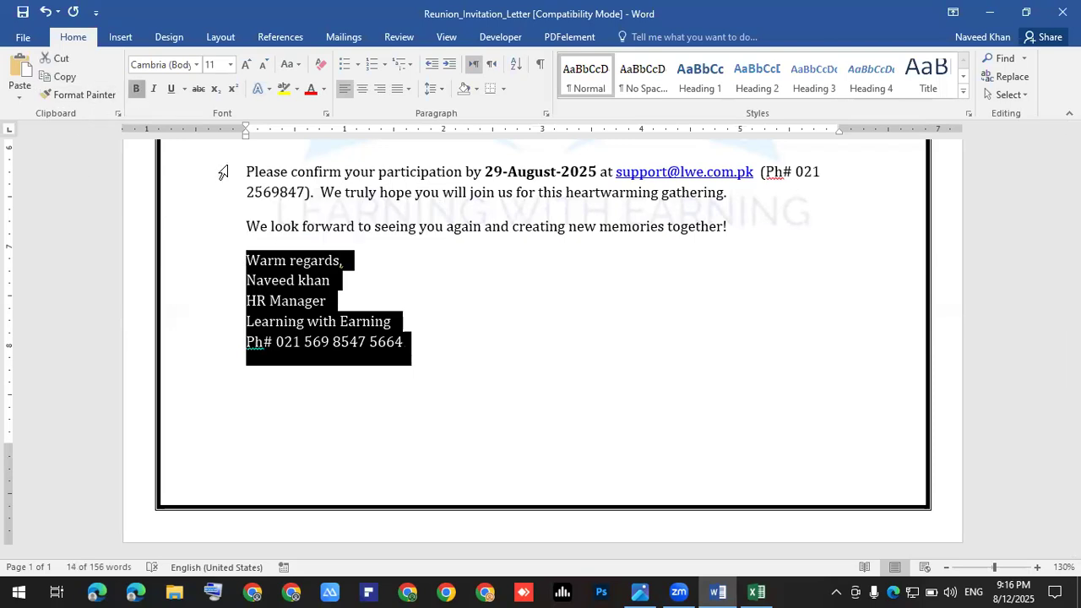
pyautogui.click(419, 353)
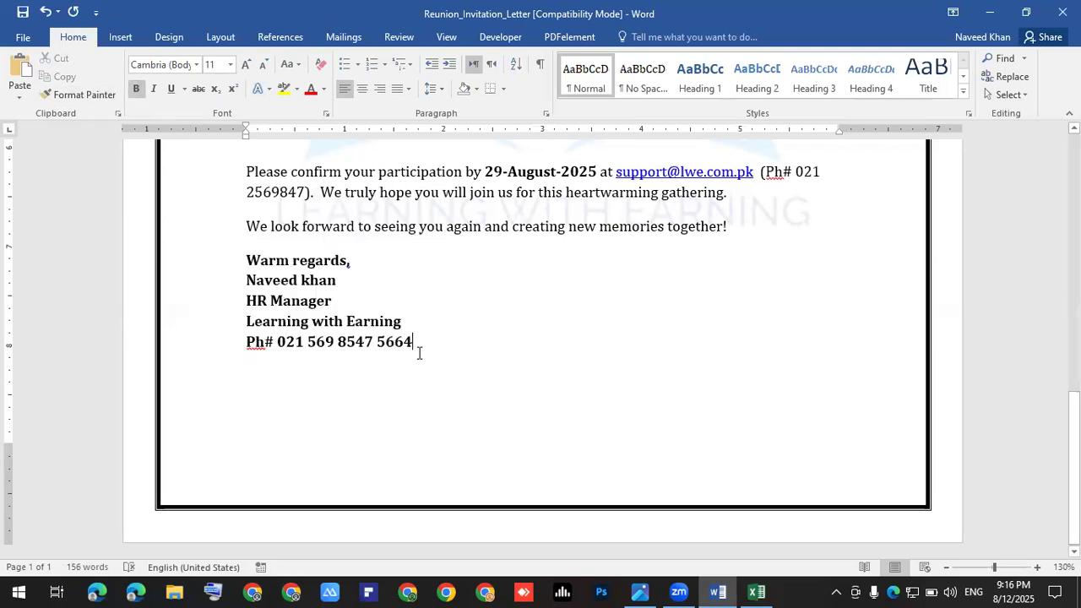
pyautogui.click(23, 12)
# Step: Delete the blank line under the title so 'Dear:' follows it directly
pyautogui.scroll(1, 392, 348)
pyautogui.scroll(10, 392, 348)
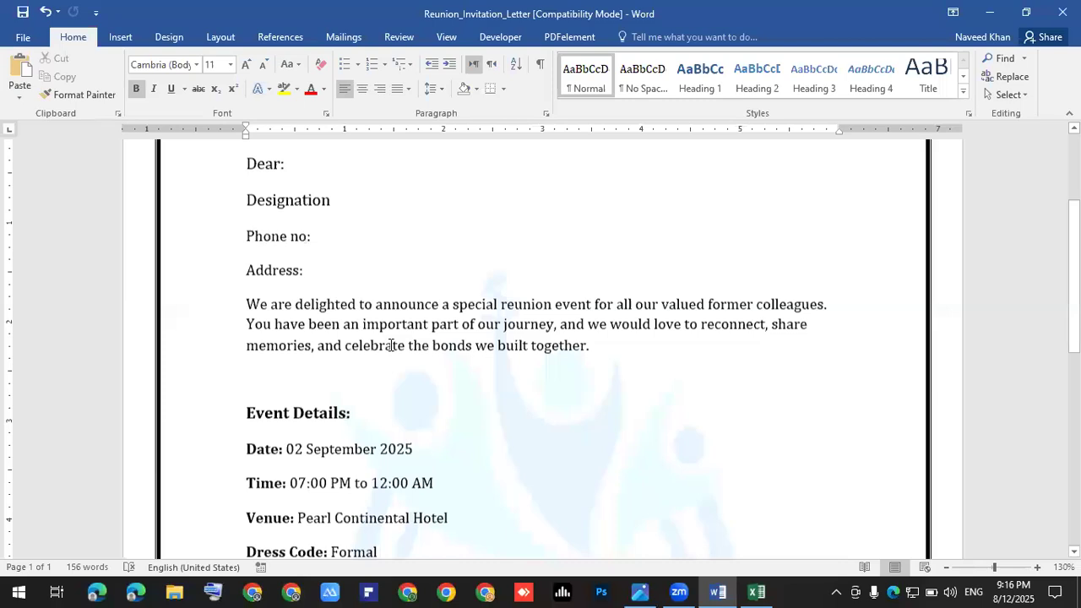
pyautogui.scroll(4, 326, 366)
pyautogui.click(276, 315)
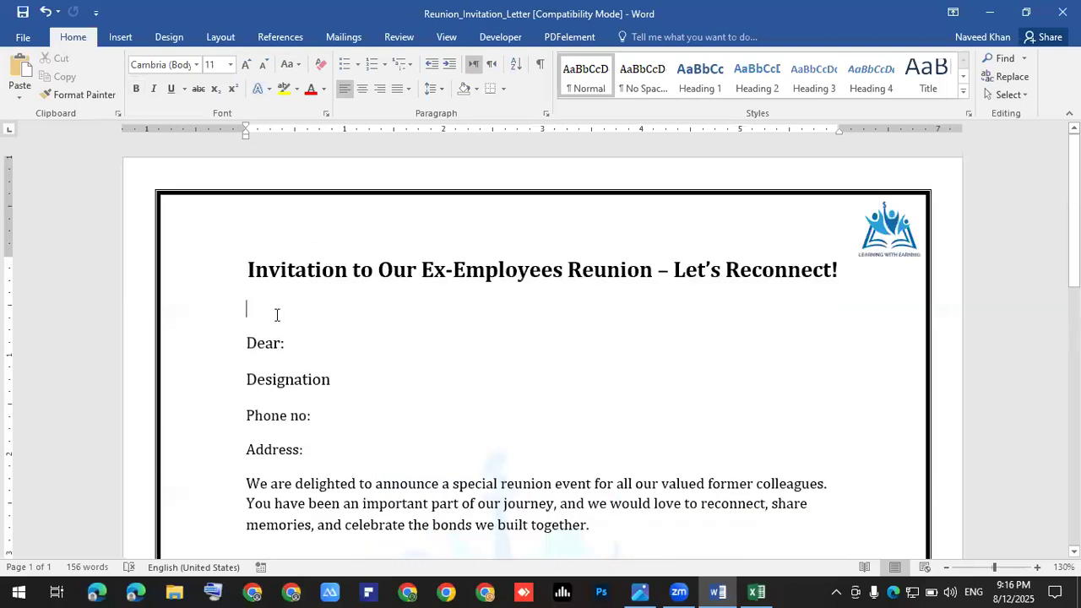
pyautogui.press('Delete')
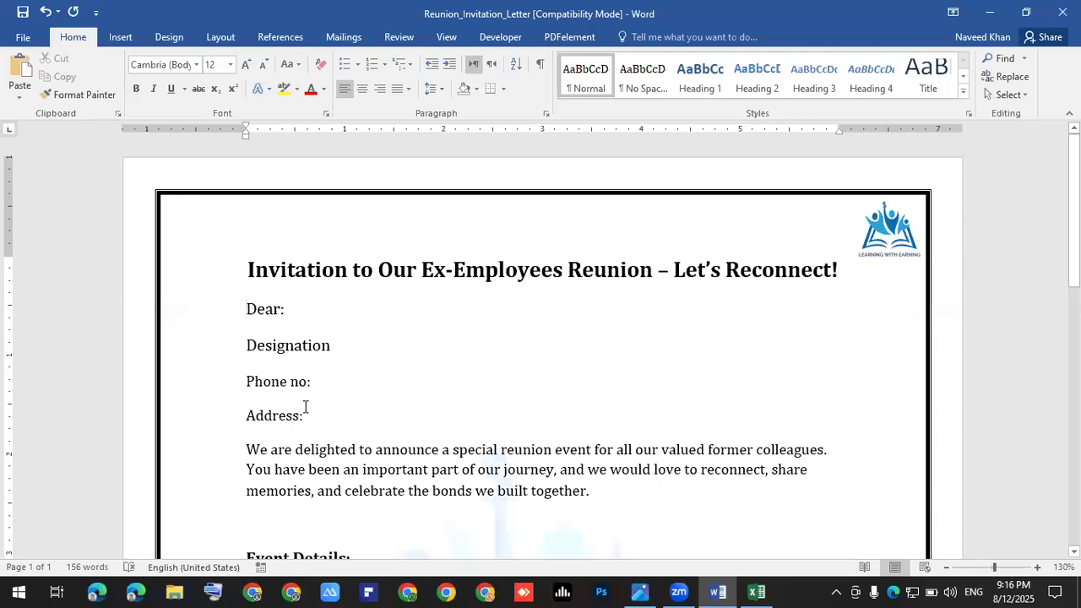
# Step: Look over the Dear: through Address: lines, then switch to the Excel employee list
pyautogui.keyDown('shift'); pyautogui.click(305, 409); pyautogui.keyUp('shift')
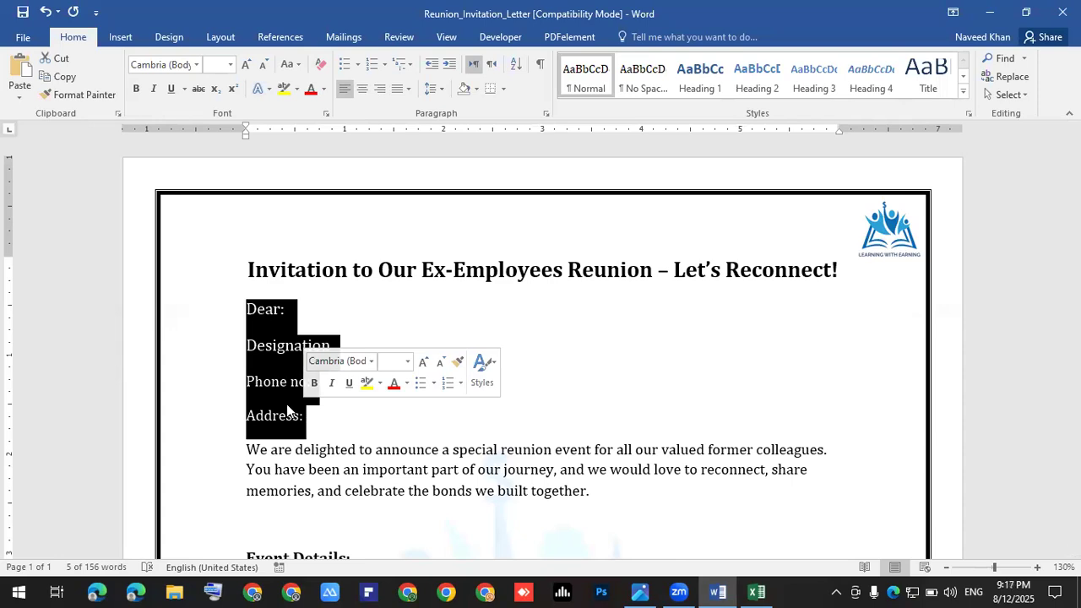
pyautogui.click(317, 319)
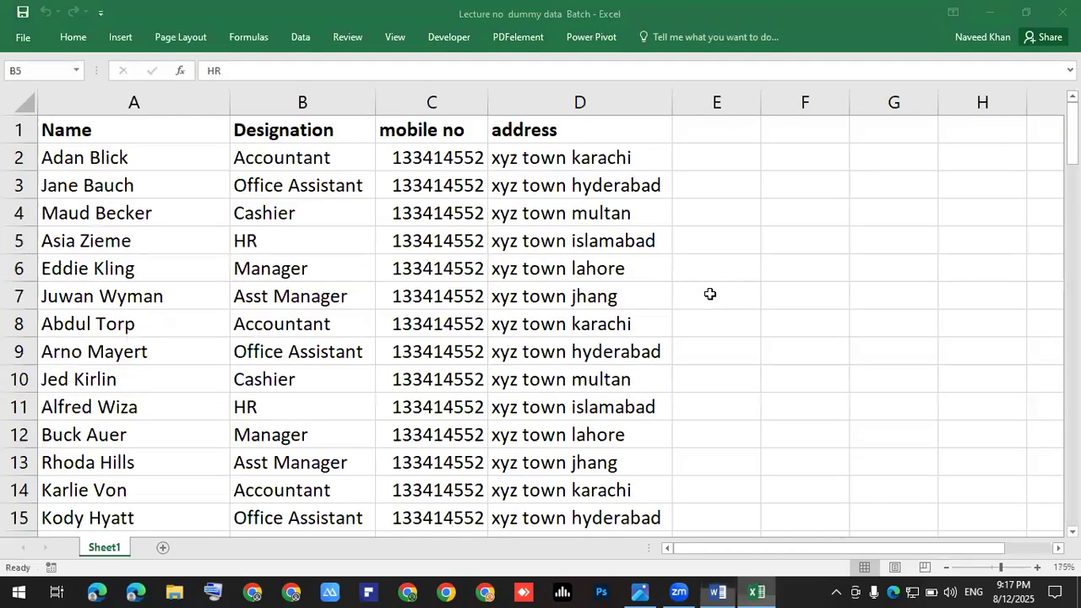
pyautogui.click(714, 296)
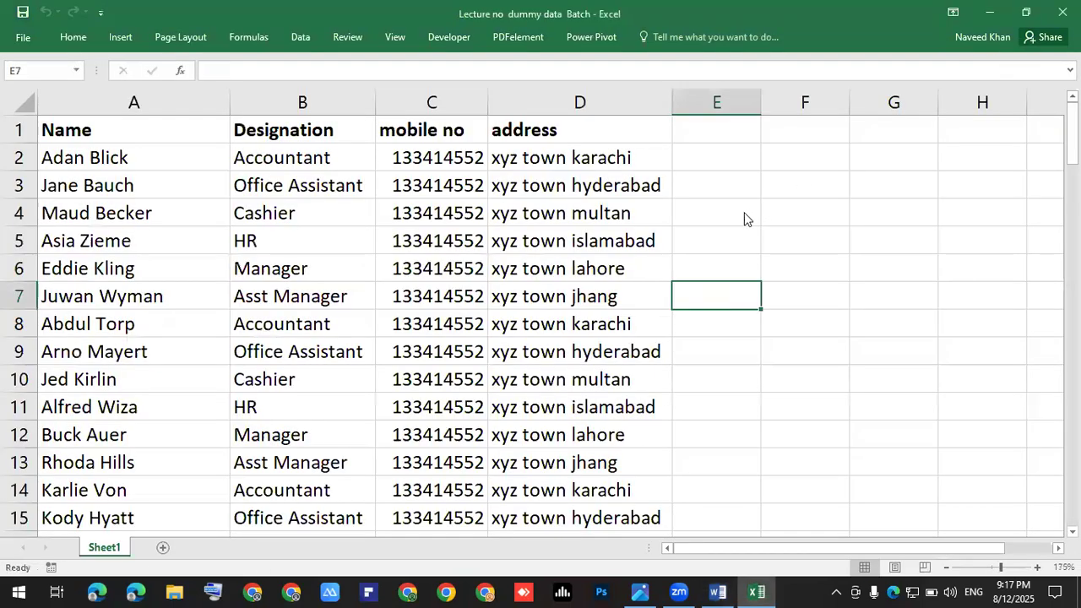
# Step: Switch from the Excel employee sheet back to the Word invitation letter
pyautogui.hotkey('alt', 'Tab')
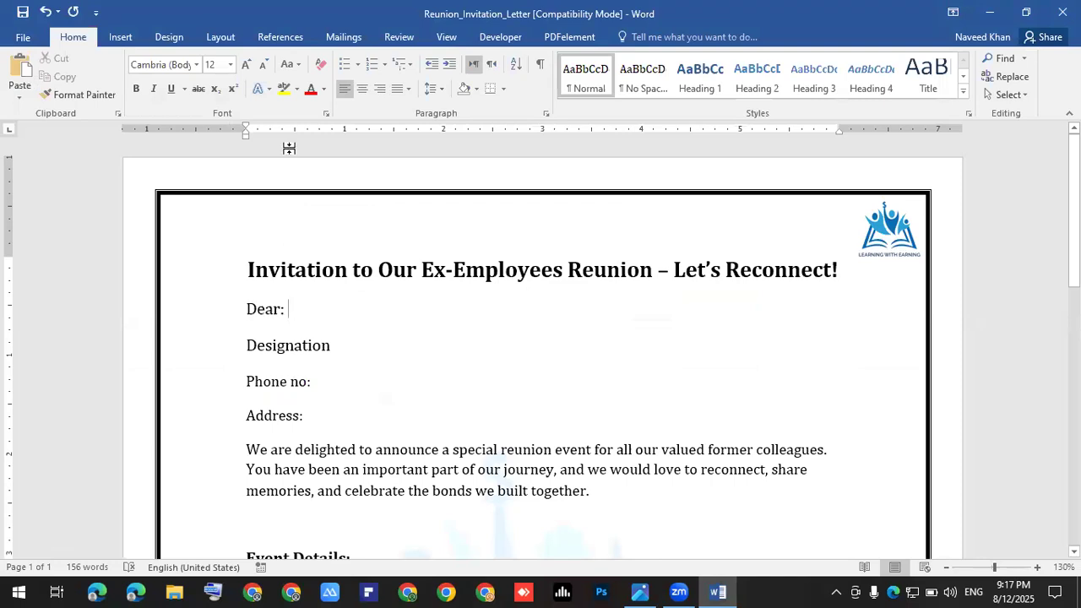
# Step: Use the Desktop workbook 'Lecture no dummy data Batch' as an existing mail-merge recipient list
pyautogui.click(344, 38)
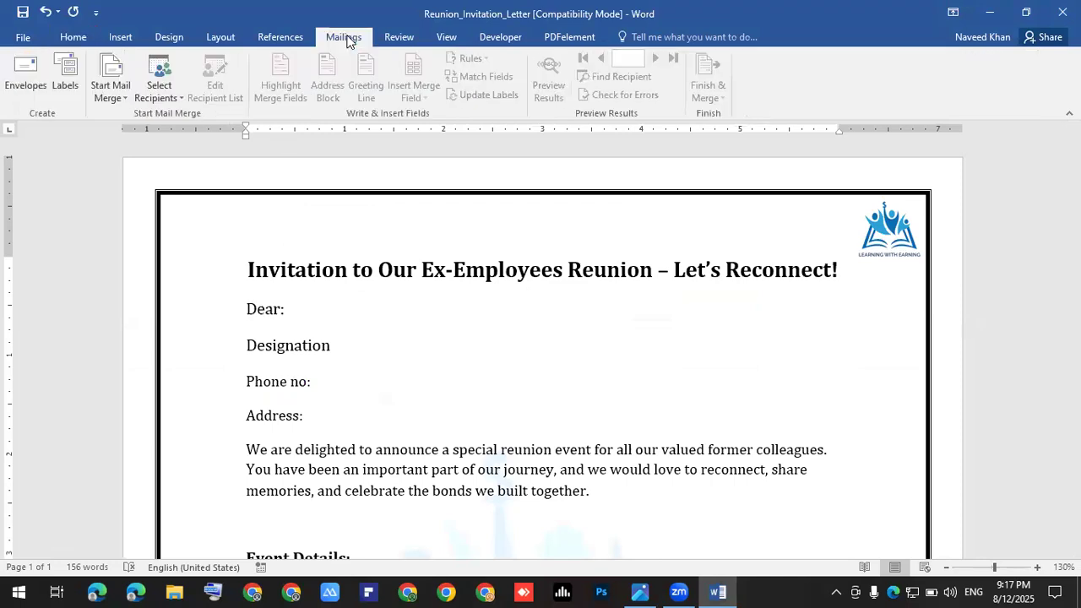
pyautogui.click(169, 89)
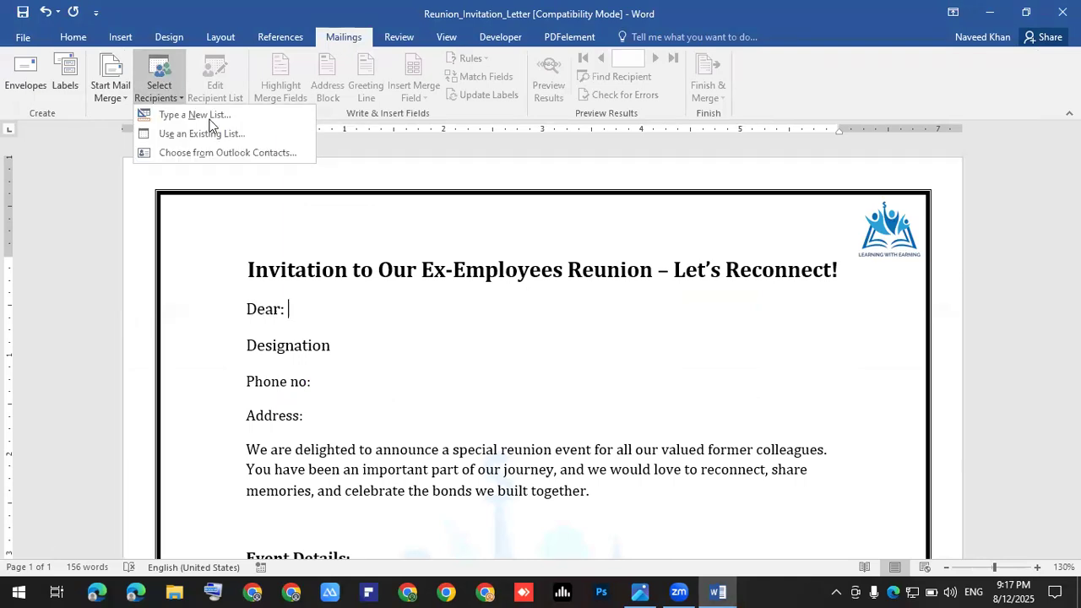
pyautogui.click(174, 134)
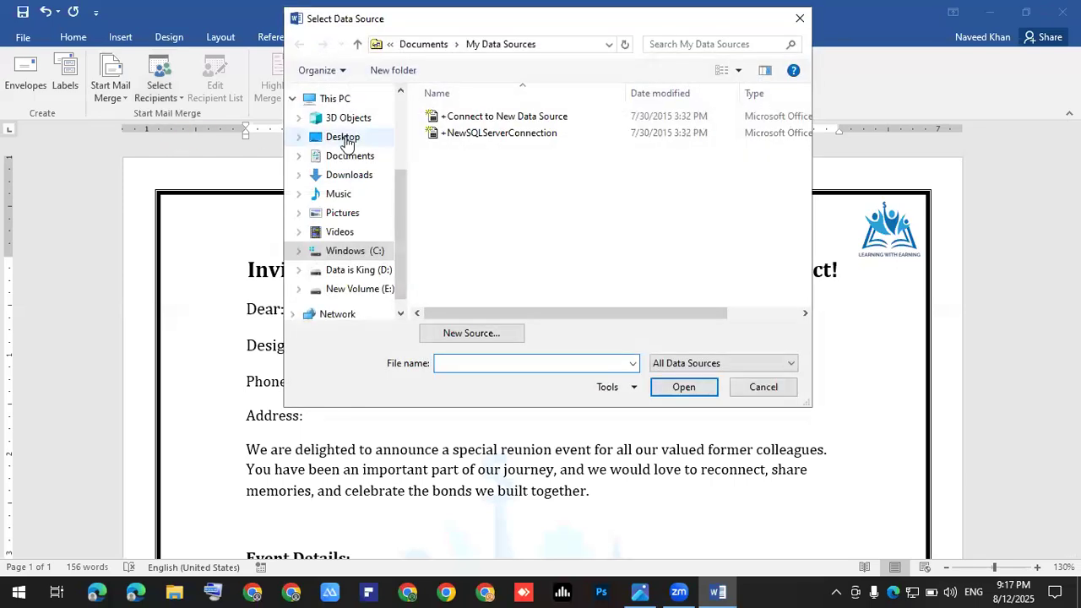
pyautogui.click(343, 137)
pyautogui.scroll(-5, 578, 215)
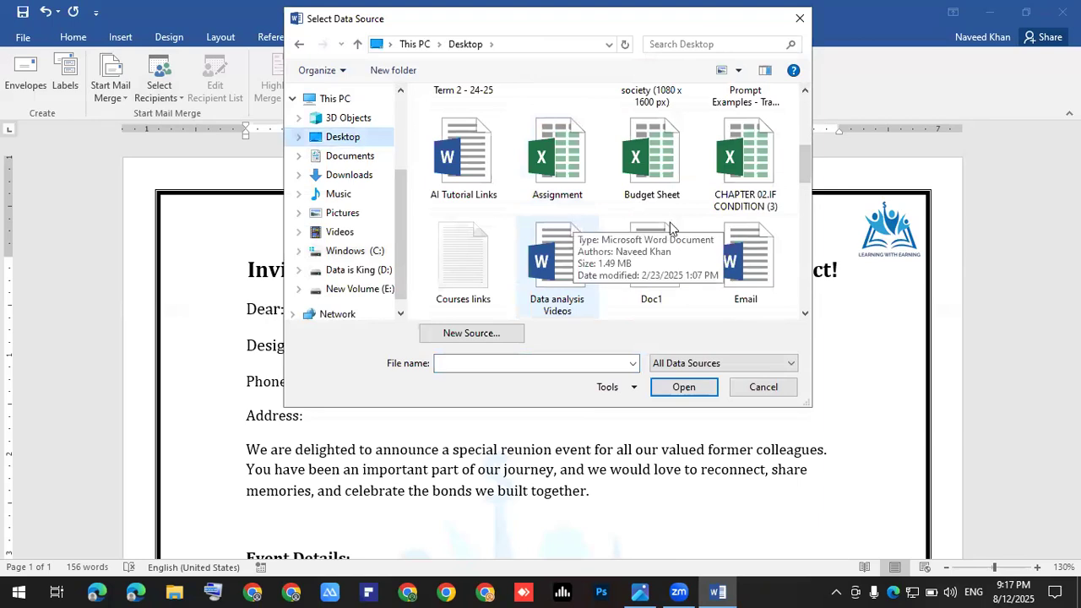
pyautogui.scroll(-1, 556, 255)
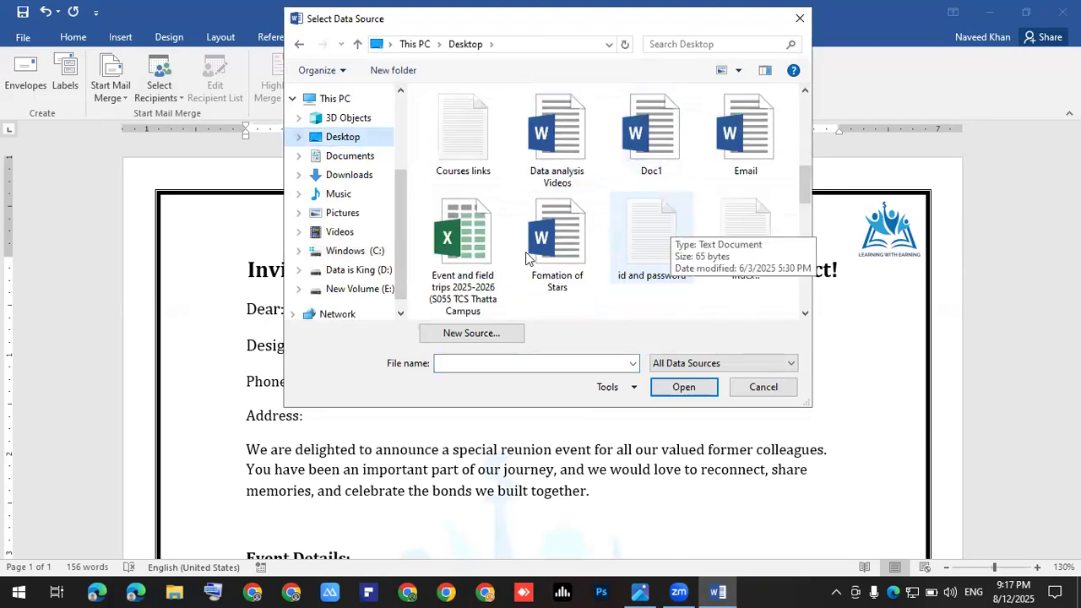
pyautogui.scroll(-1, 558, 256)
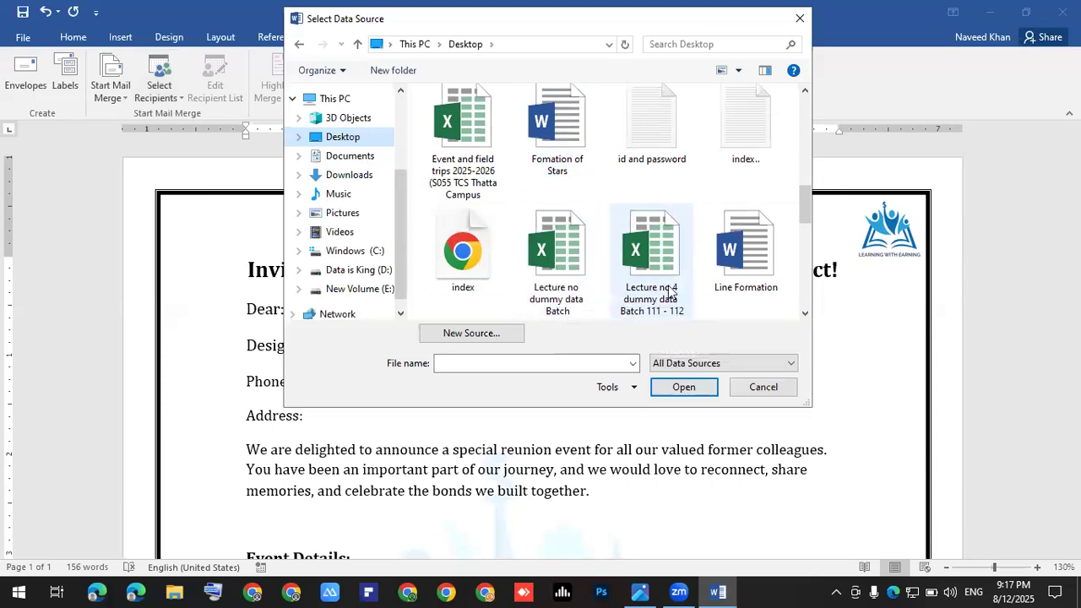
pyautogui.click(566, 305)
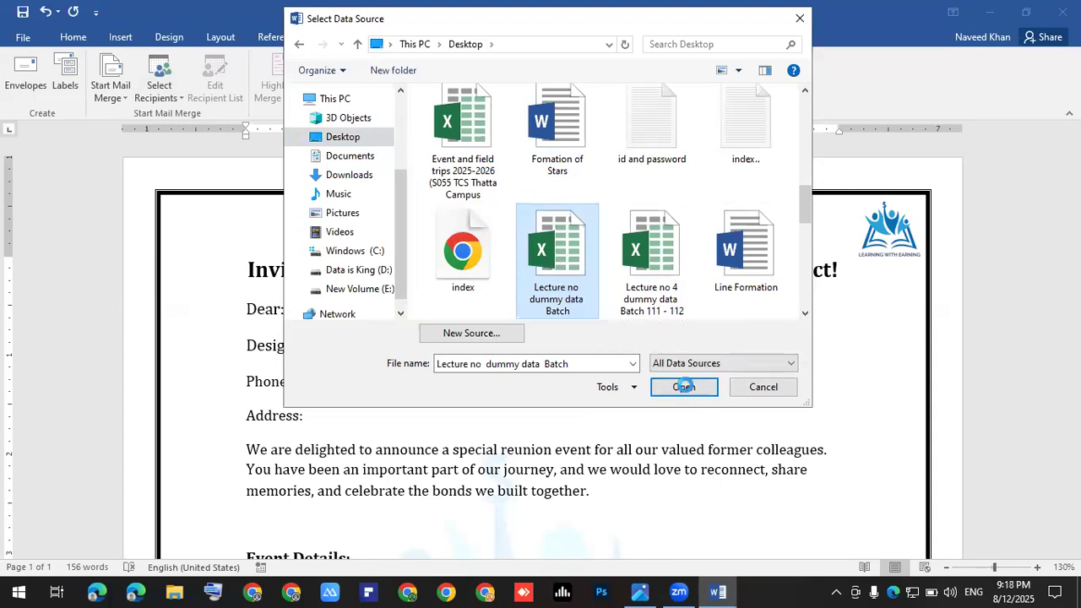
pyautogui.click(685, 388)
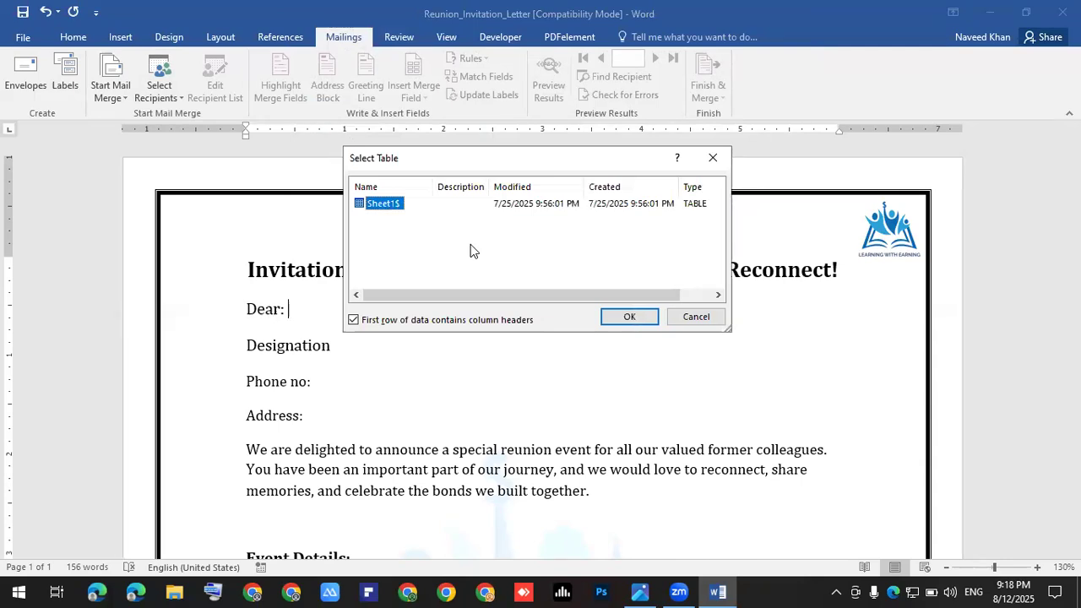
# Step: Confirm the Sheet1$ table, insert «Name» after 'Dear:', and add a colon after Designation
pyautogui.click(627, 318)
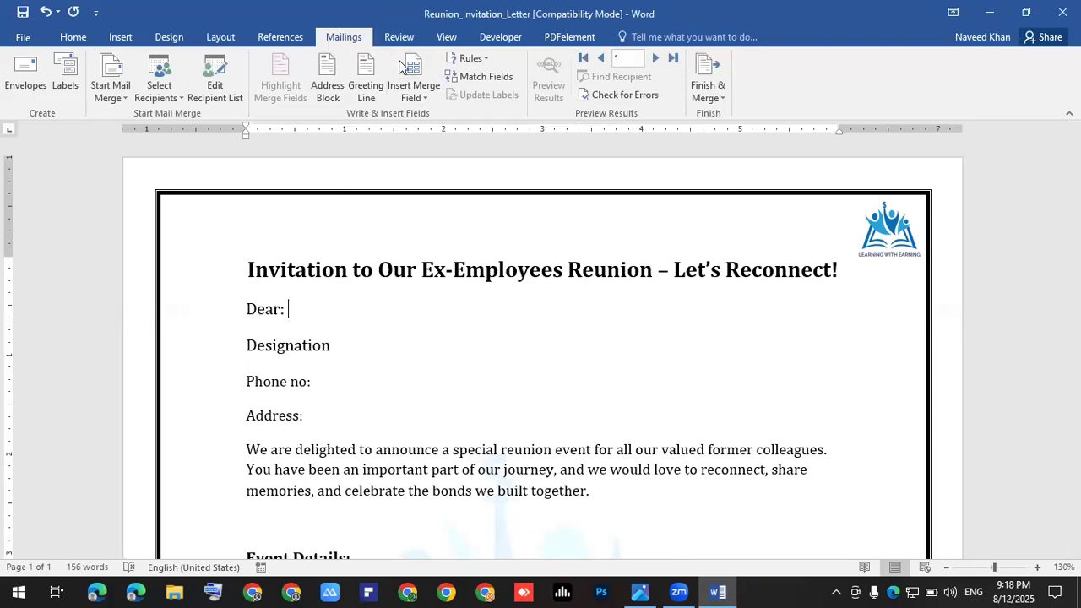
pyautogui.click(424, 100)
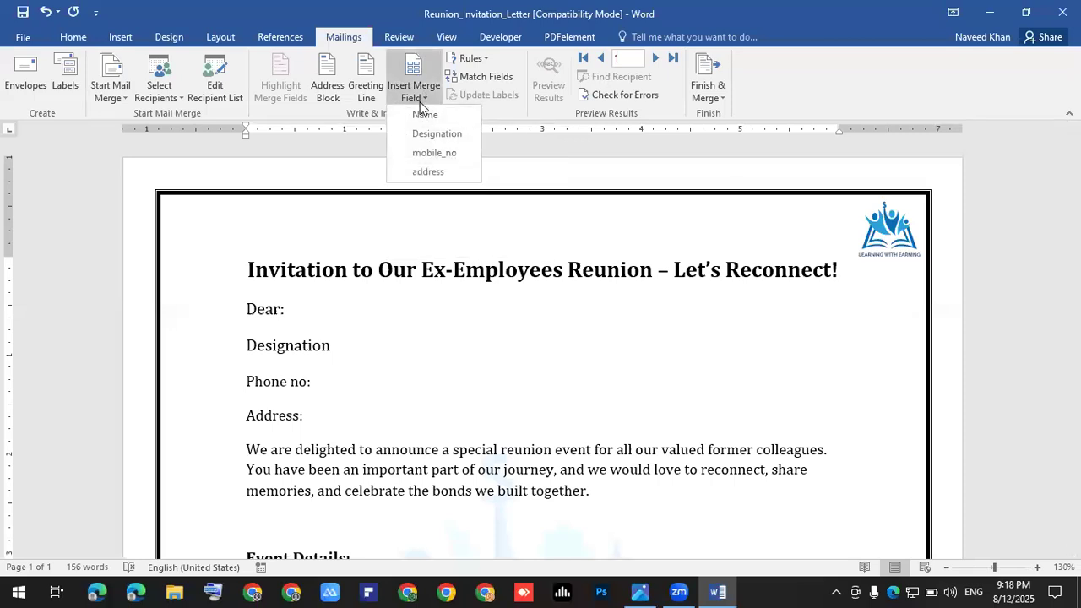
pyautogui.click(424, 114)
pyautogui.click(349, 341)
pyautogui.write(':')
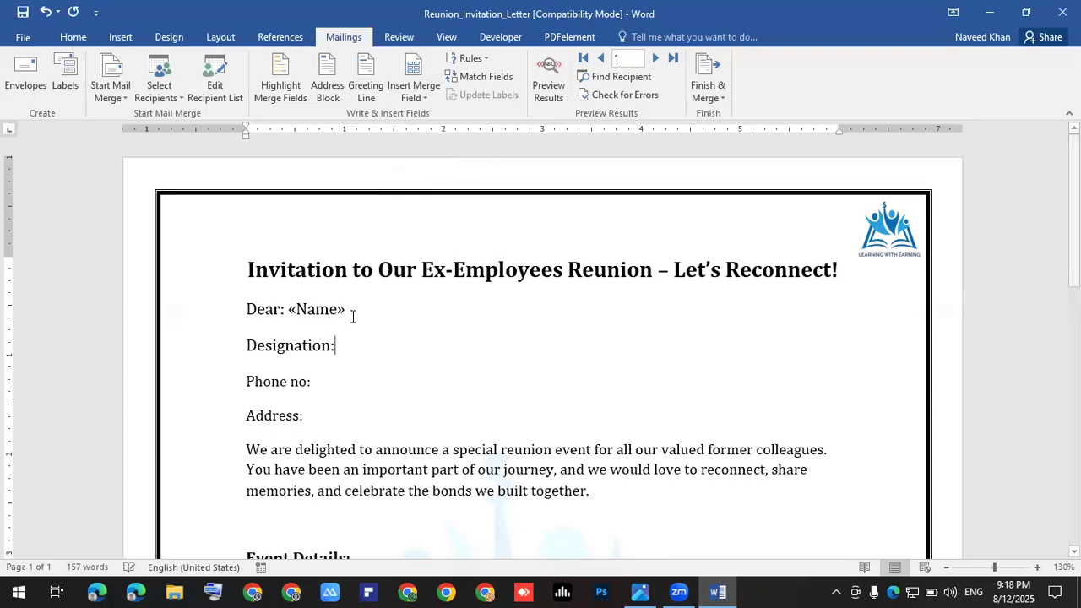
# Step: Insert «Designation», «mobile_no» and «address» merge fields after their matching labels
pyautogui.click(418, 97)
pyautogui.click(436, 134)
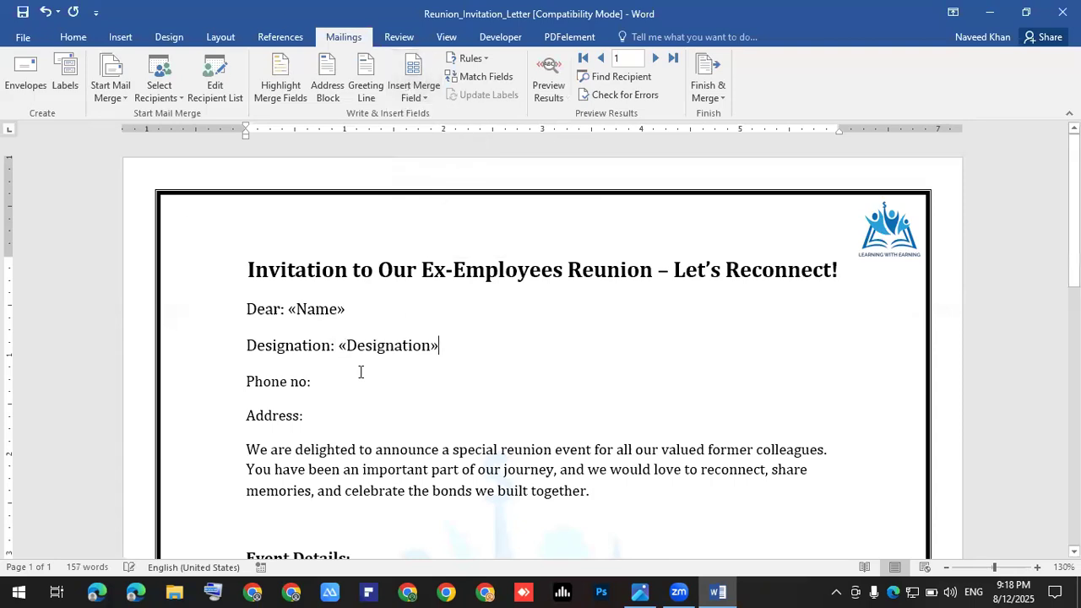
pyautogui.click(339, 373)
pyautogui.click(420, 98)
pyautogui.click(440, 154)
pyautogui.click(344, 397)
pyautogui.click(419, 97)
pyautogui.click(437, 174)
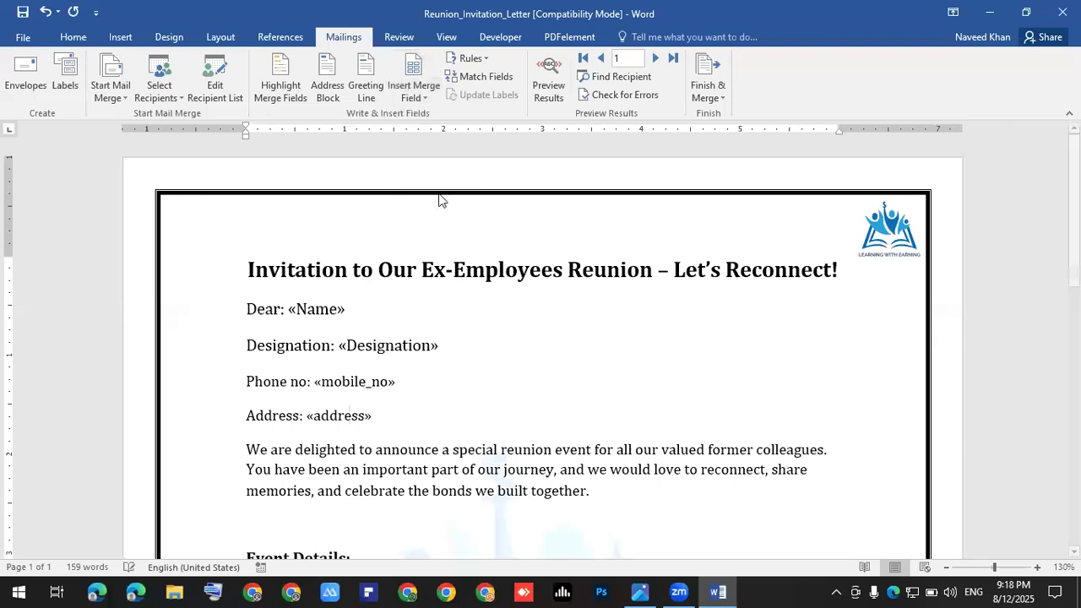
pyautogui.keyDown('shift'); pyautogui.click(250, 315); pyautogui.keyUp('shift')
pyautogui.click(414, 418)
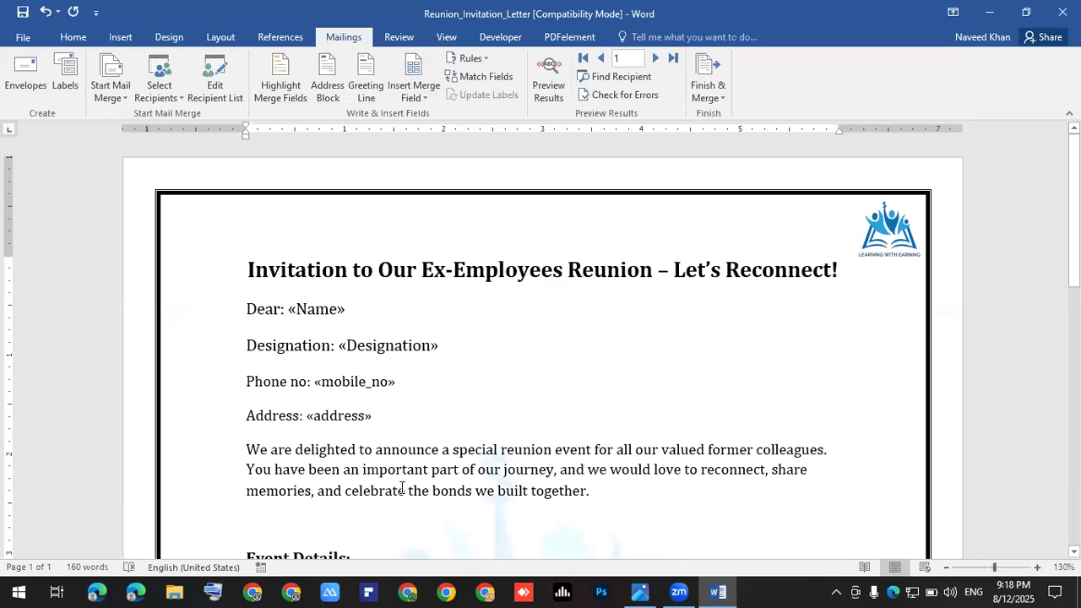
pyautogui.hotkey('ctrl', 's')
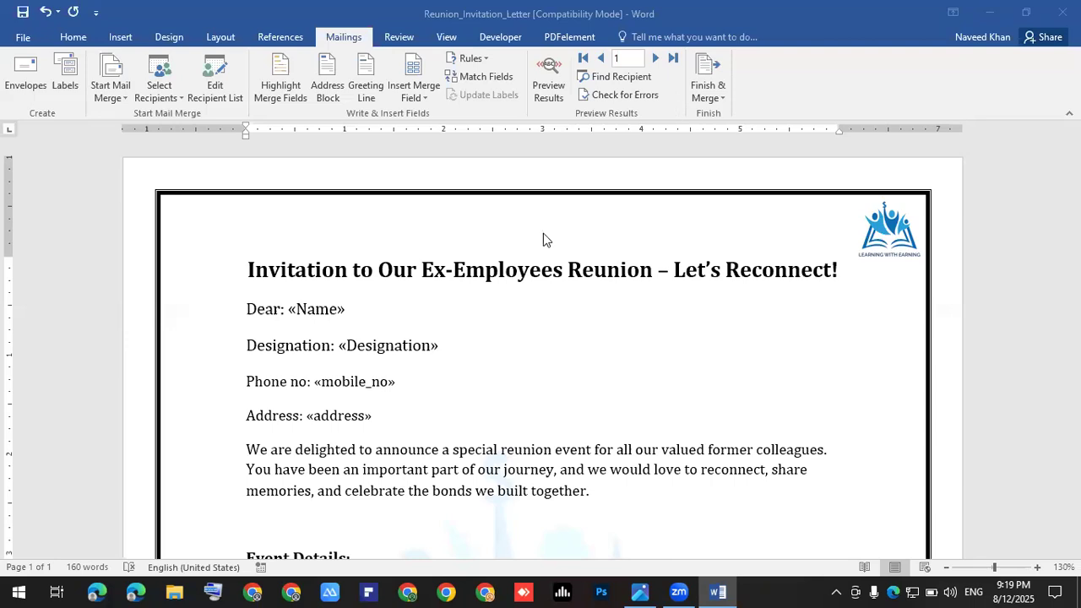
pyautogui.click(405, 413)
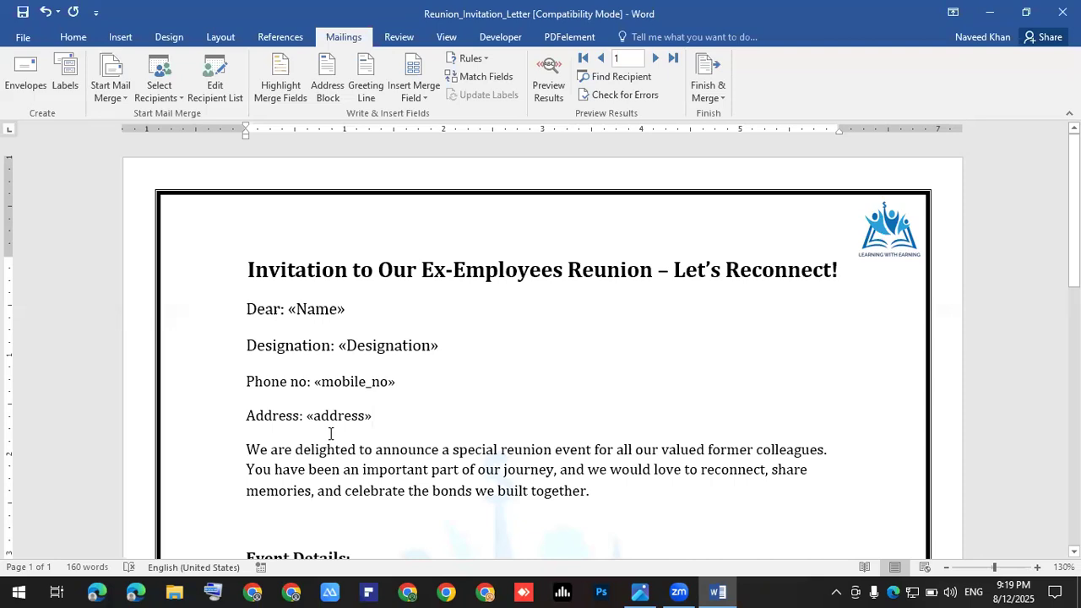
pyautogui.keyDown('ctrl'); pyautogui.scroll(-3, 262, 456); pyautogui.keyUp('ctrl')
pyautogui.keyDown('ctrl'); pyautogui.scroll(-4, 263, 457); pyautogui.keyUp('ctrl')
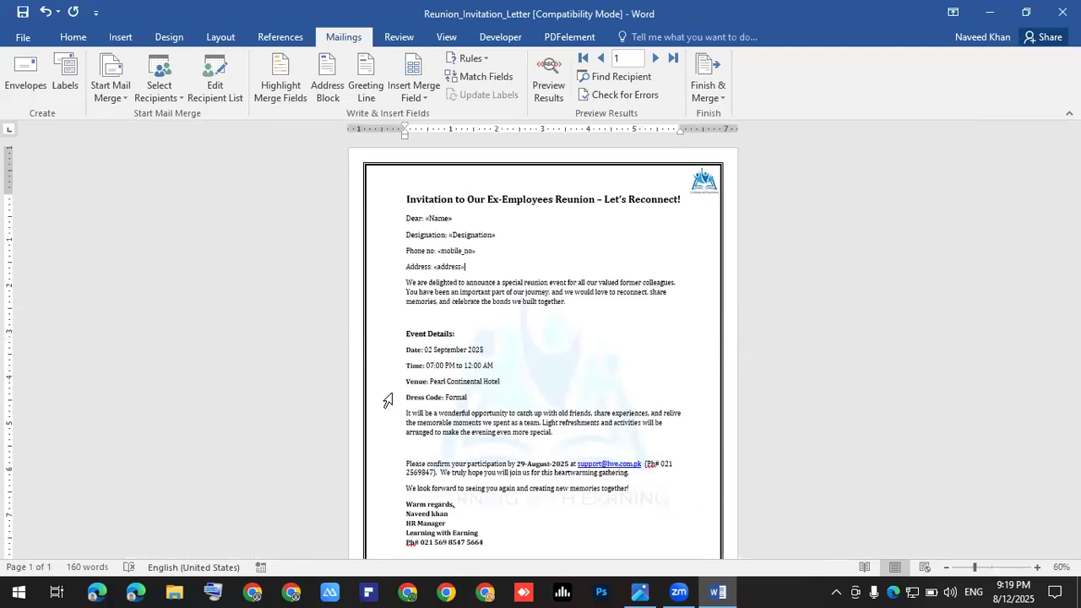
pyautogui.keyDown('ctrl'); pyautogui.scroll(-5, 394, 398); pyautogui.keyUp('ctrl')
pyautogui.keyDown('ctrl'); pyautogui.scroll(1, 453, 409); pyautogui.keyUp('ctrl')
pyautogui.keyDown('ctrl'); pyautogui.scroll(-1, 451, 404); pyautogui.keyUp('ctrl')
pyautogui.keyDown('ctrl'); pyautogui.scroll(5, 451, 403); pyautogui.keyUp('ctrl')
pyautogui.keyDown('ctrl'); pyautogui.scroll(3, 448, 407); pyautogui.keyUp('ctrl')
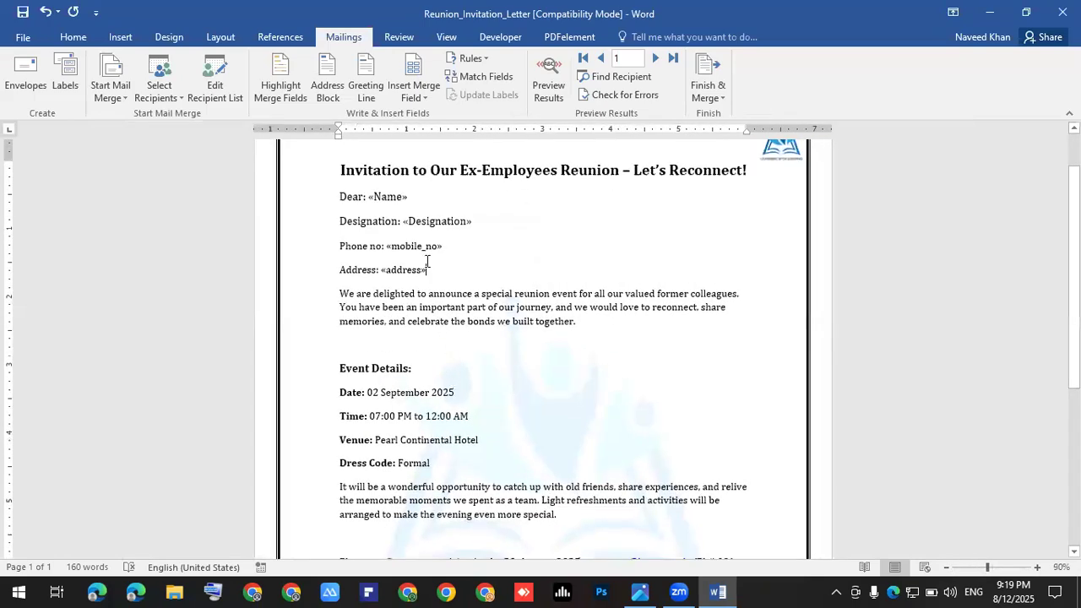
pyautogui.keyDown('ctrl'); pyautogui.scroll(3, 443, 215); pyautogui.keyUp('ctrl')
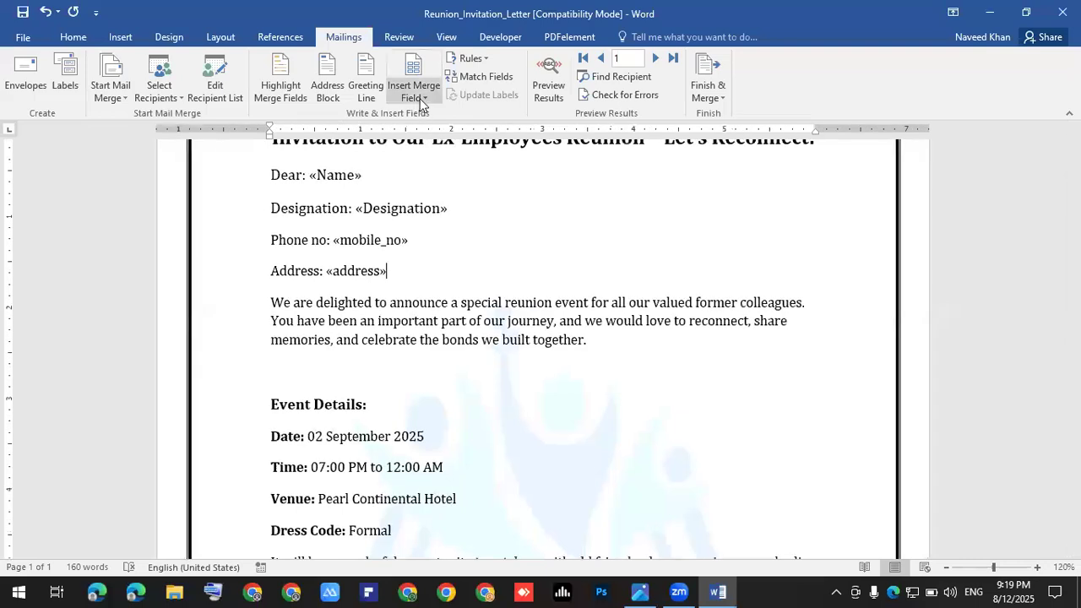
# Step: Finish the merge as individual documents, merging all records into a new document
pyautogui.click(722, 99)
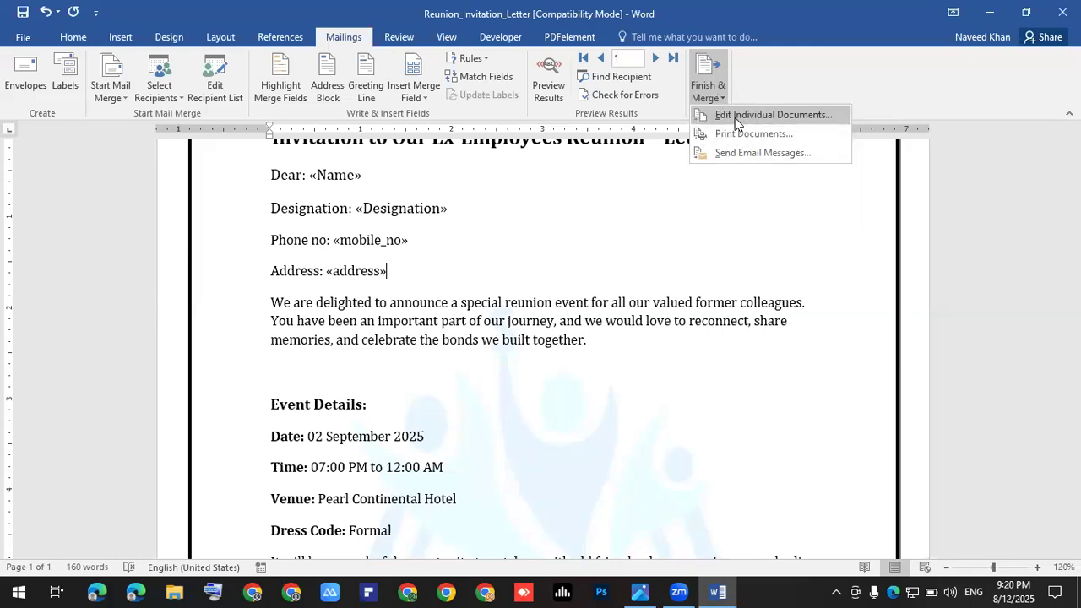
pyautogui.click(734, 117)
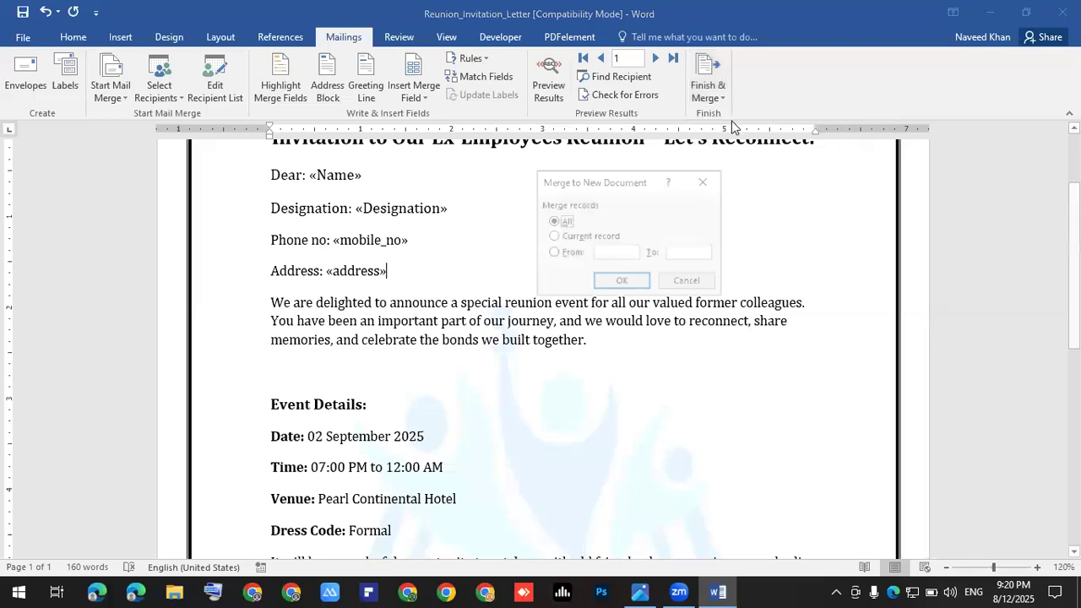
pyautogui.click(625, 282)
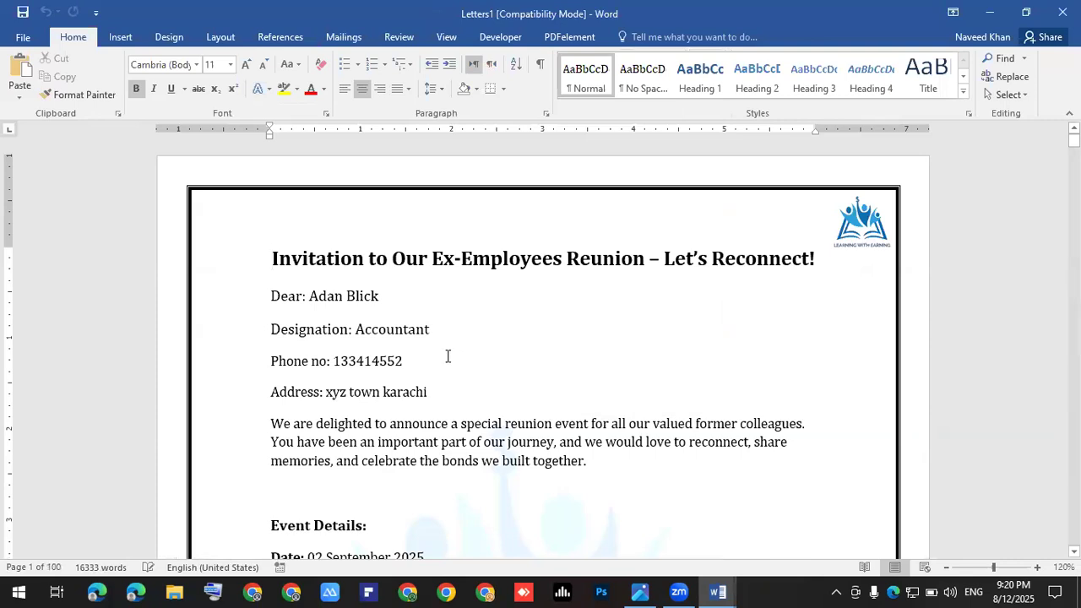
# Step: Check the first merged letter's personalized Dear through Address lines
pyautogui.keyDown('ctrl'); pyautogui.scroll(2, 446, 358); pyautogui.keyUp('ctrl')
pyautogui.keyDown('ctrl'); pyautogui.scroll(2, 330, 318); pyautogui.keyUp('ctrl')
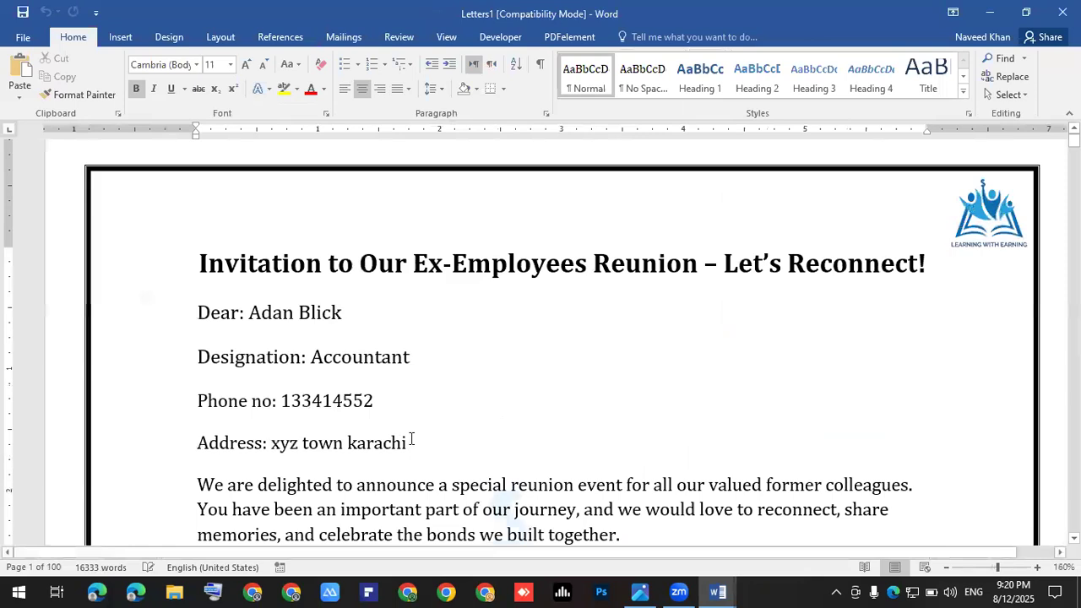
pyautogui.moveTo(127, 443); pyautogui.dragTo(127, 313)
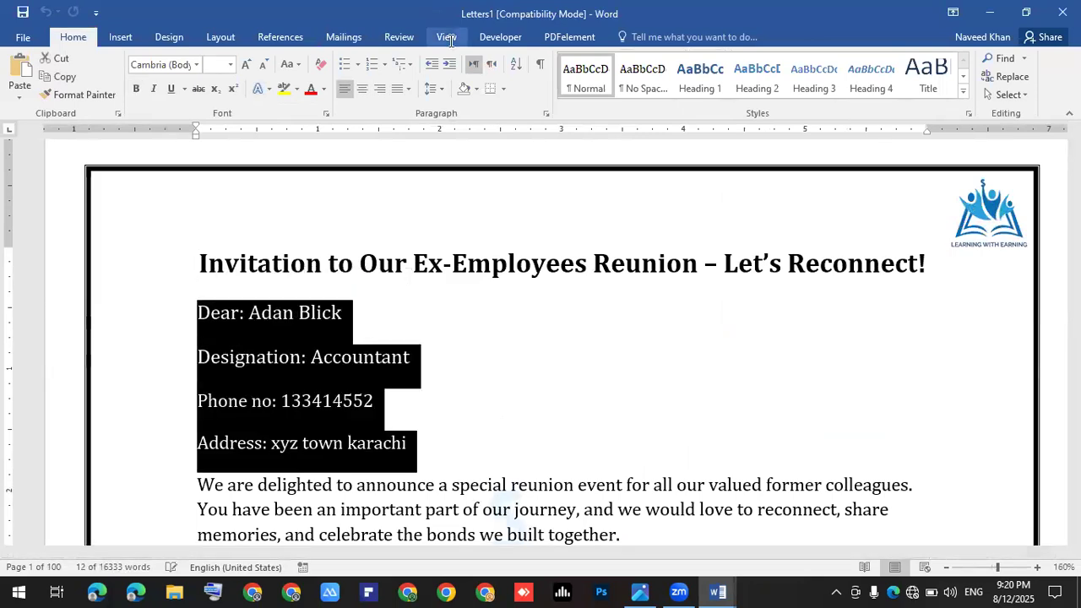
pyautogui.click(448, 37)
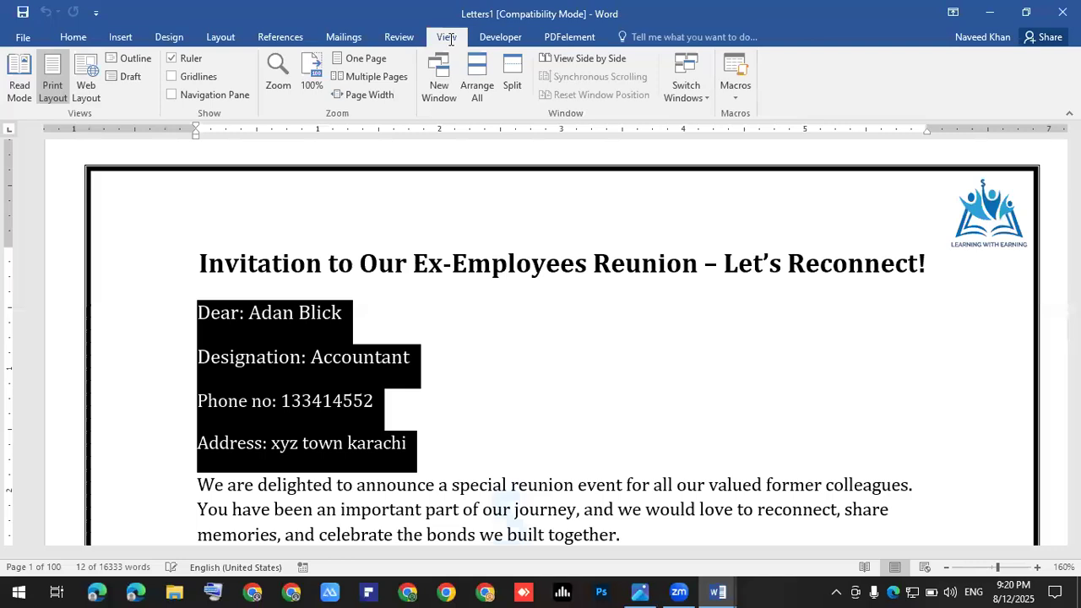
pyautogui.click(340, 321)
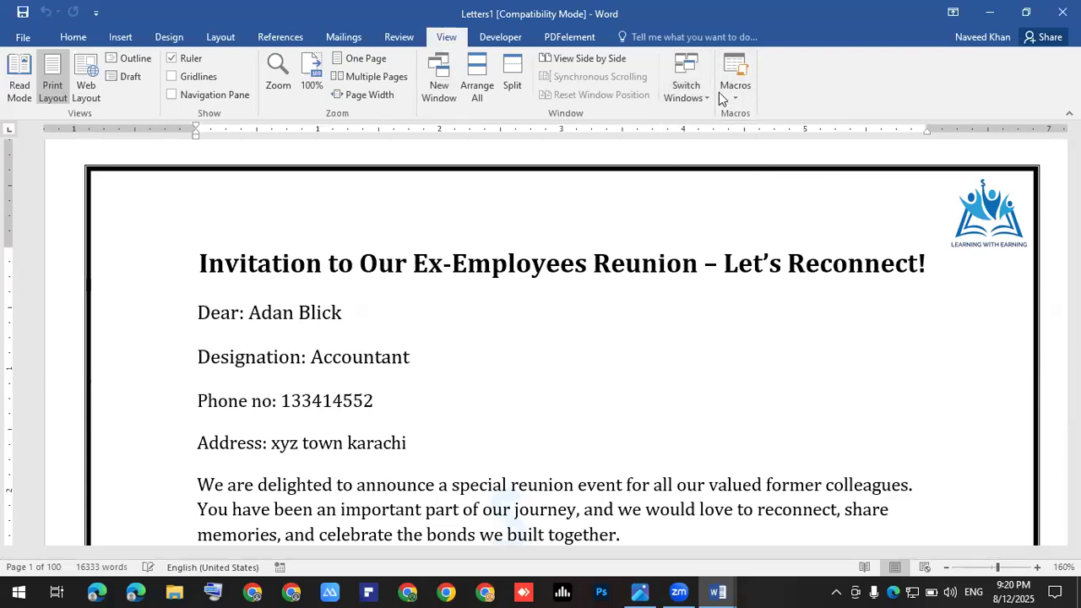
pyautogui.click(352, 39)
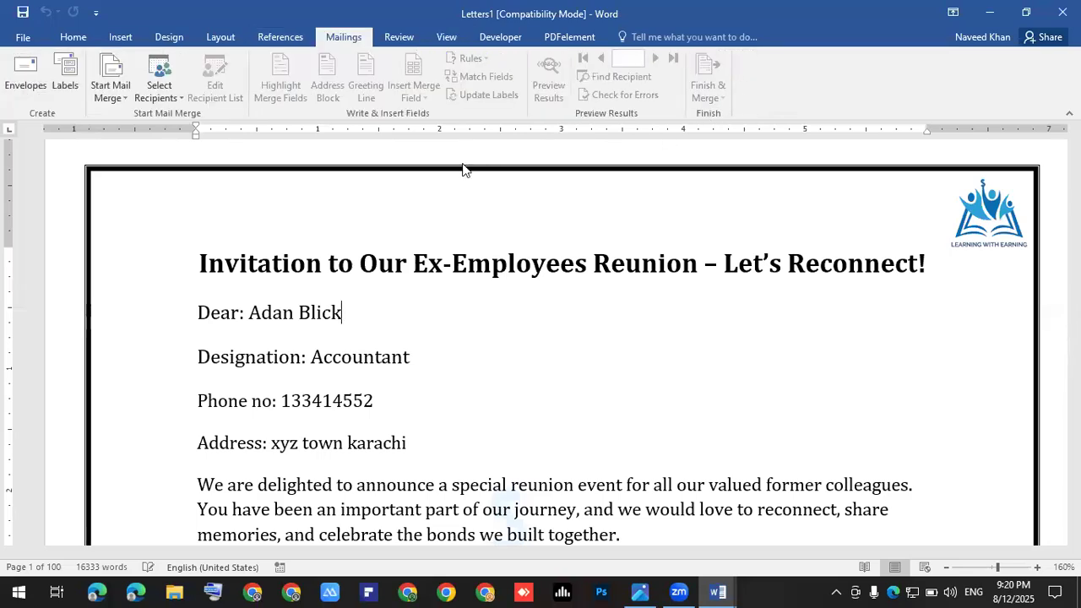
pyautogui.click(394, 264)
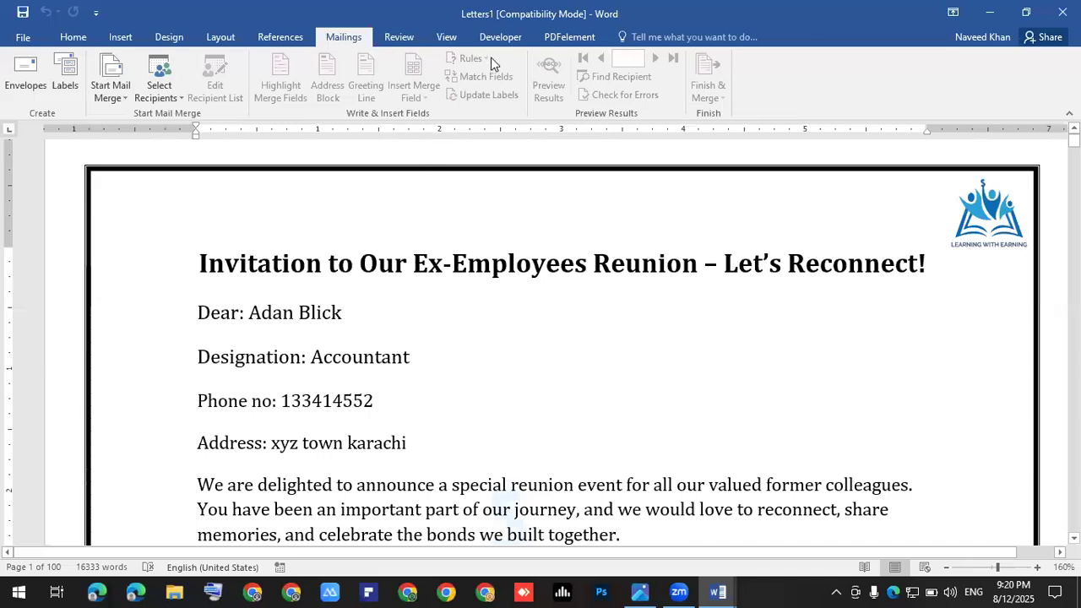
pyautogui.click(461, 34)
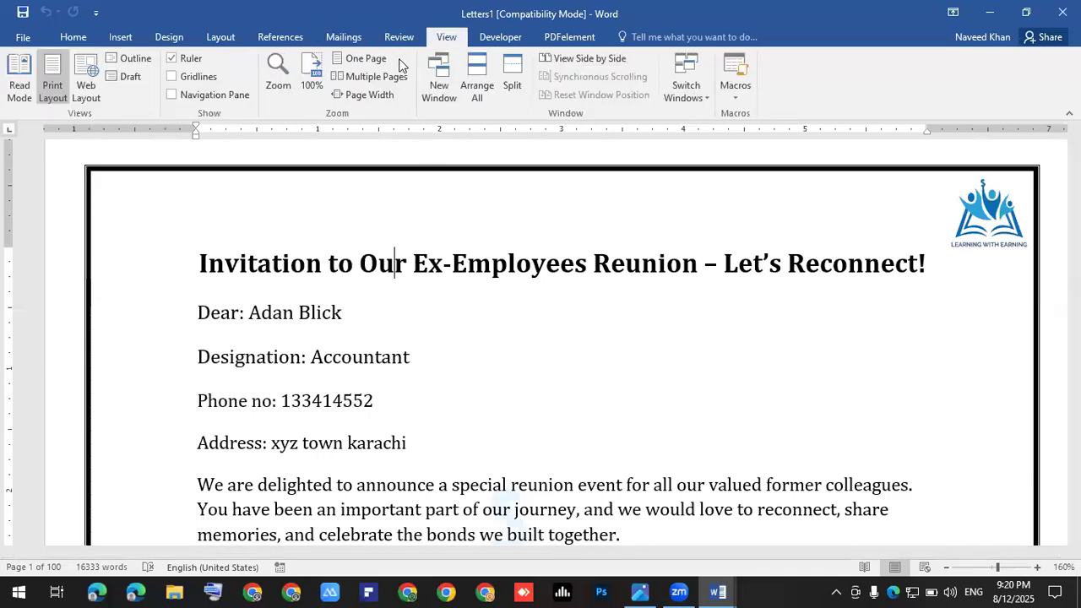
# Step: Switch Letters1 to Multiple Pages view and scroll through the merged letters
pyautogui.click(359, 80)
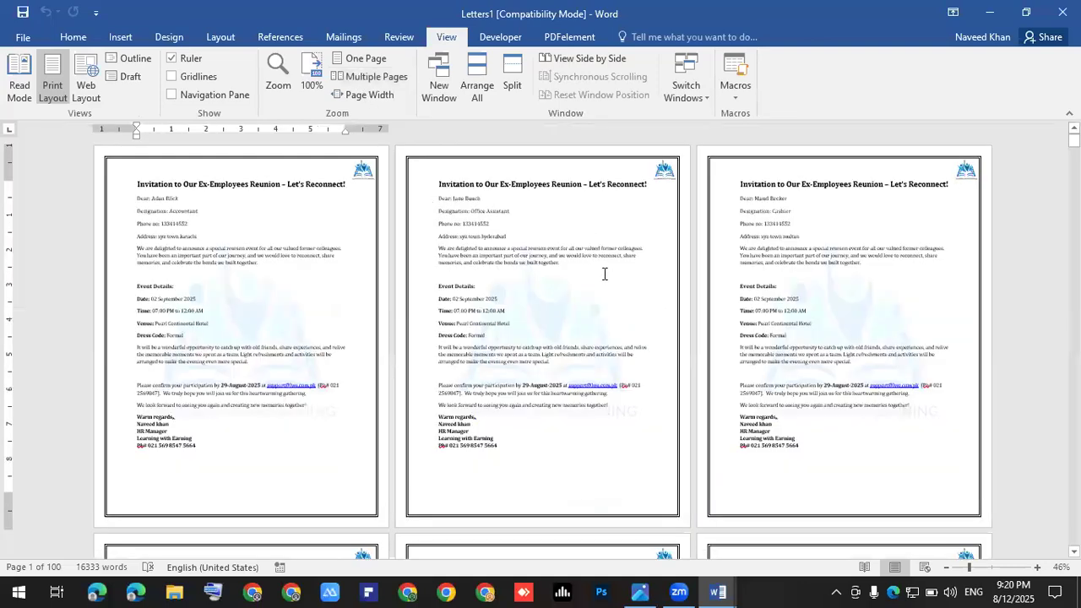
pyautogui.scroll(-2, 604, 274)
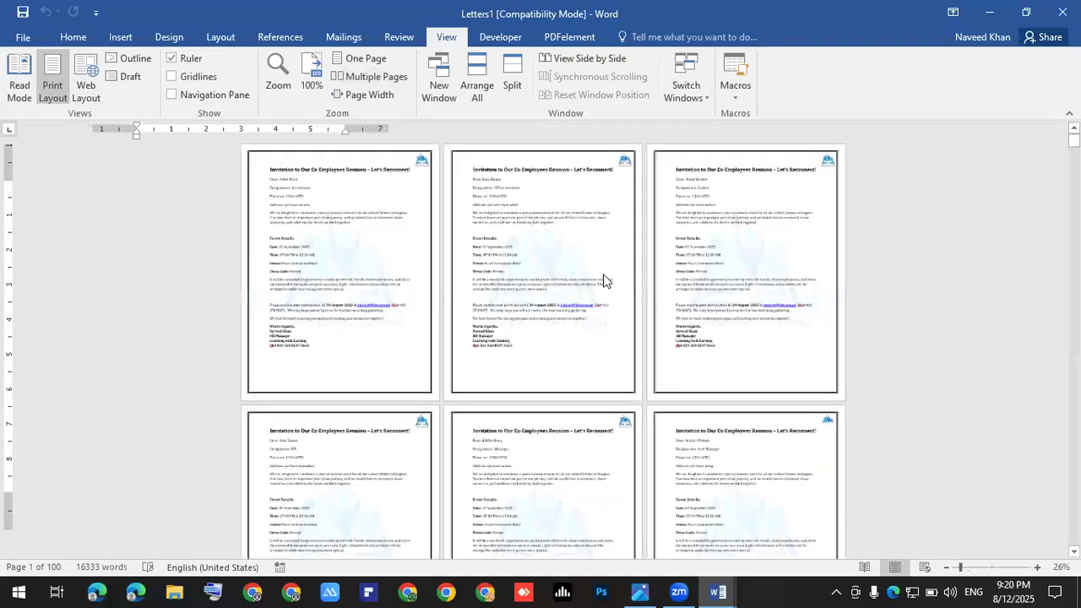
pyautogui.scroll(-1, 603, 274)
pyautogui.scroll(-3, 603, 274)
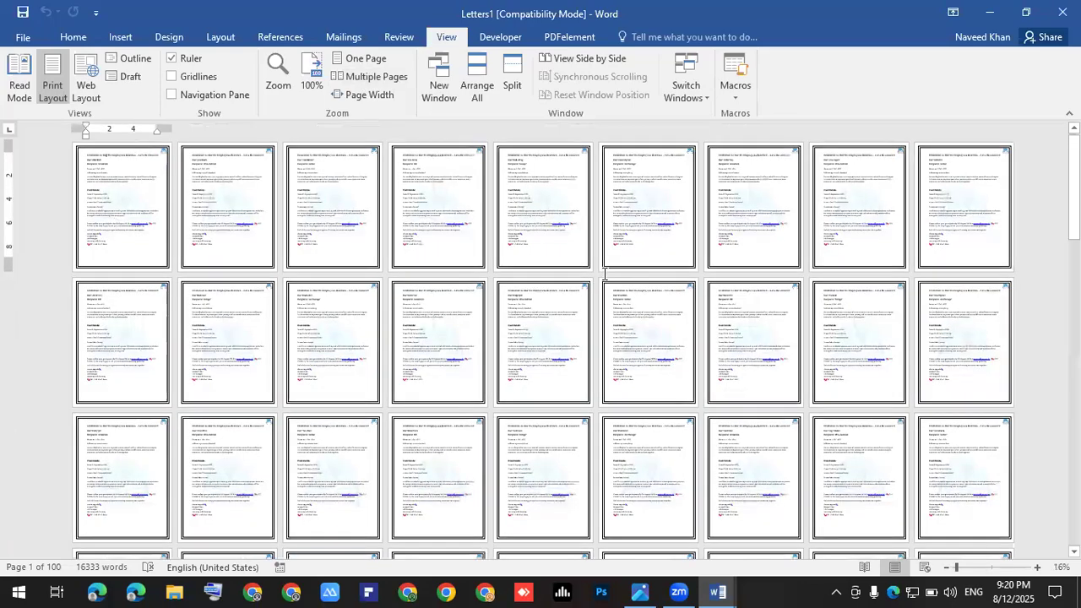
pyautogui.scroll(-1, 461, 370)
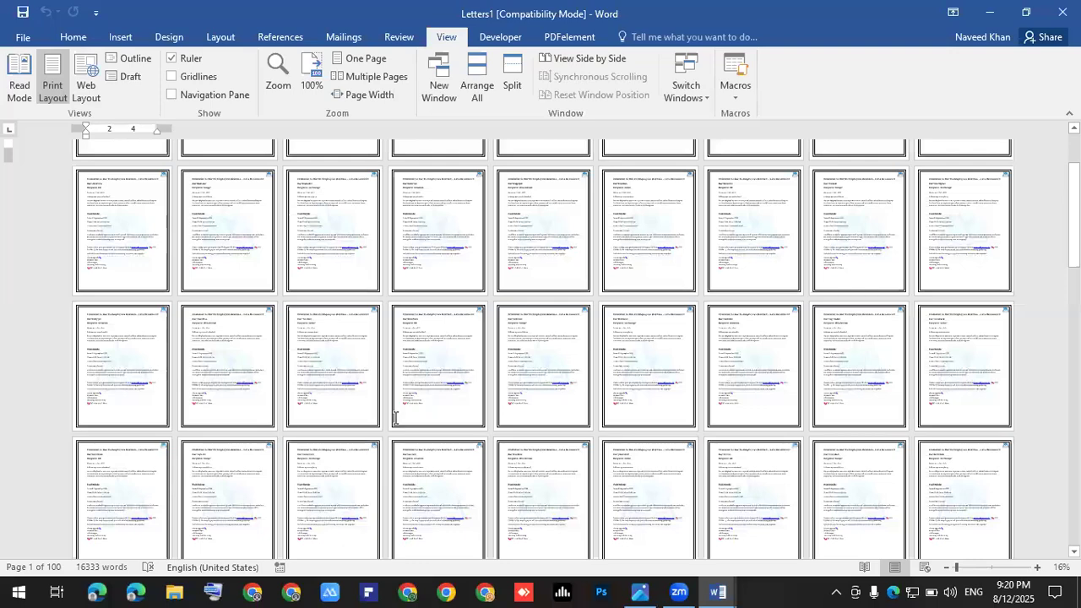
pyautogui.scroll(-1, 395, 417)
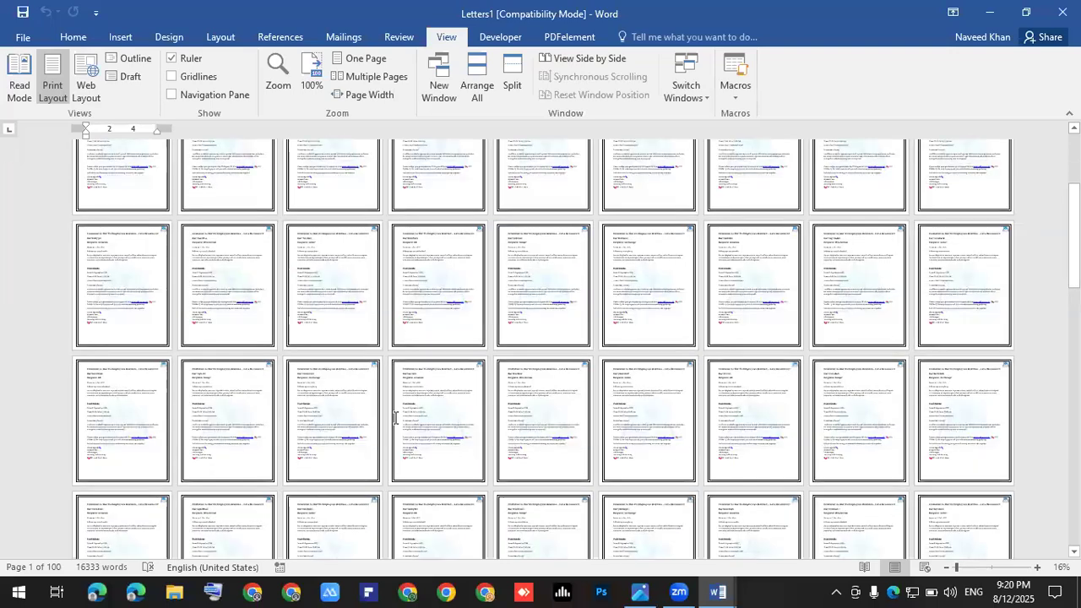
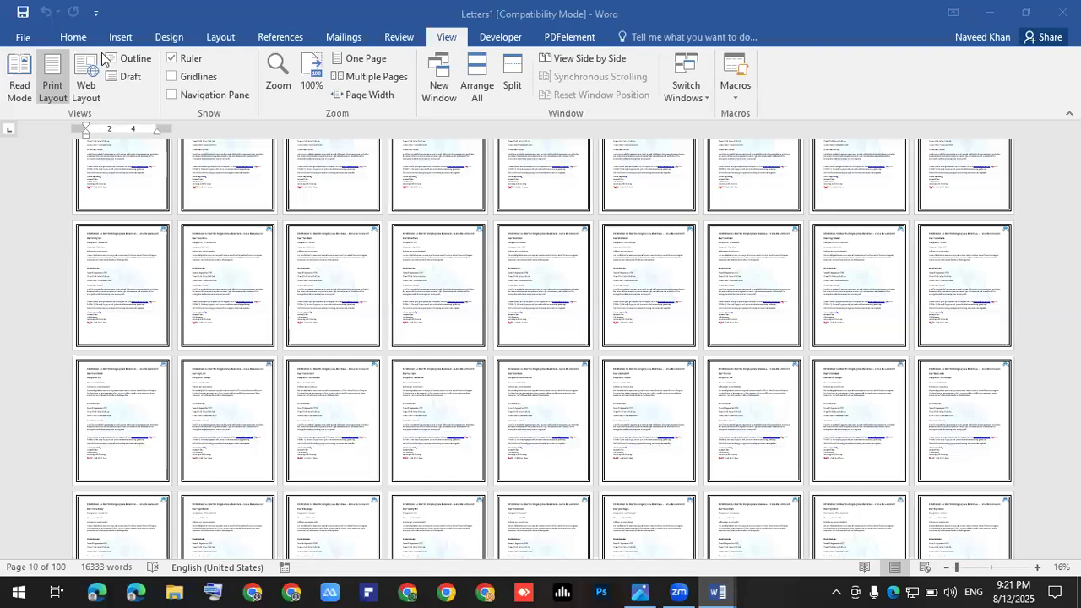
# Step: Check Reunion_Invitation_Letter, then return to Letters1 and open its File Info page
pyautogui.click(732, 588)
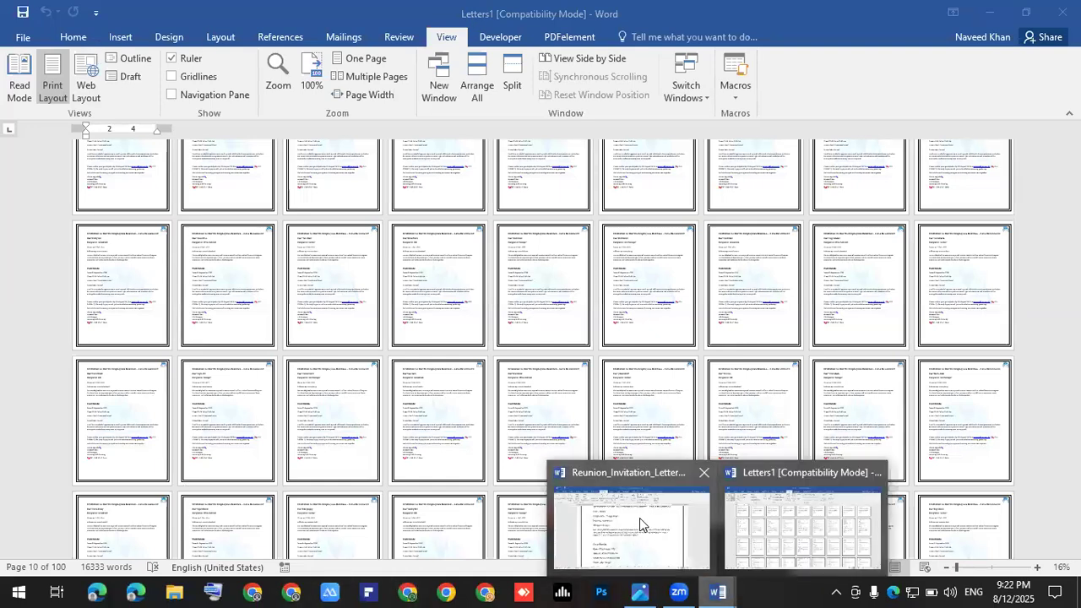
pyautogui.click(632, 524)
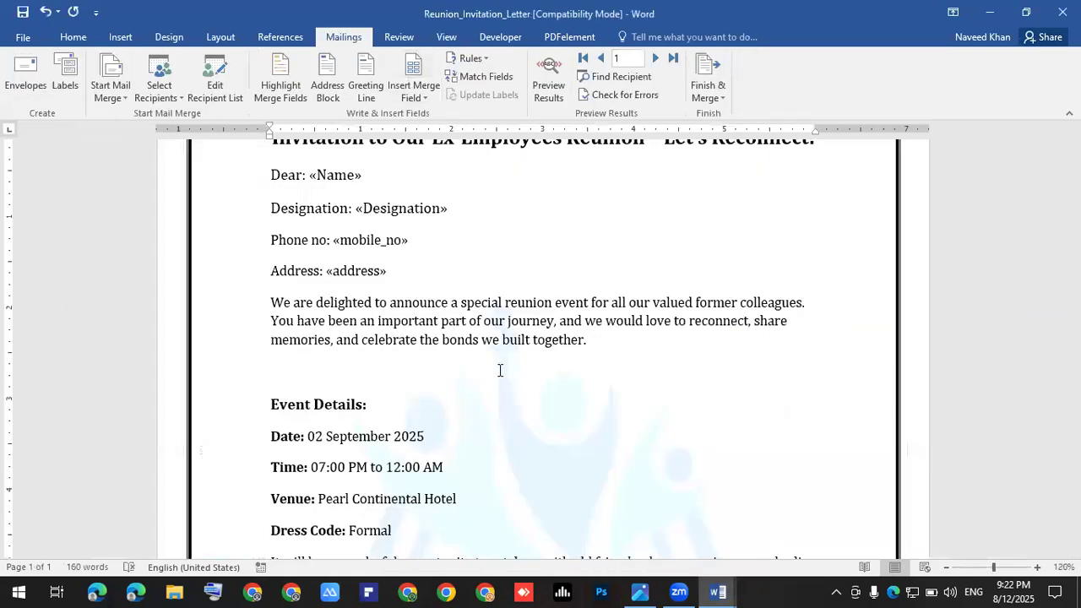
pyautogui.click(717, 591)
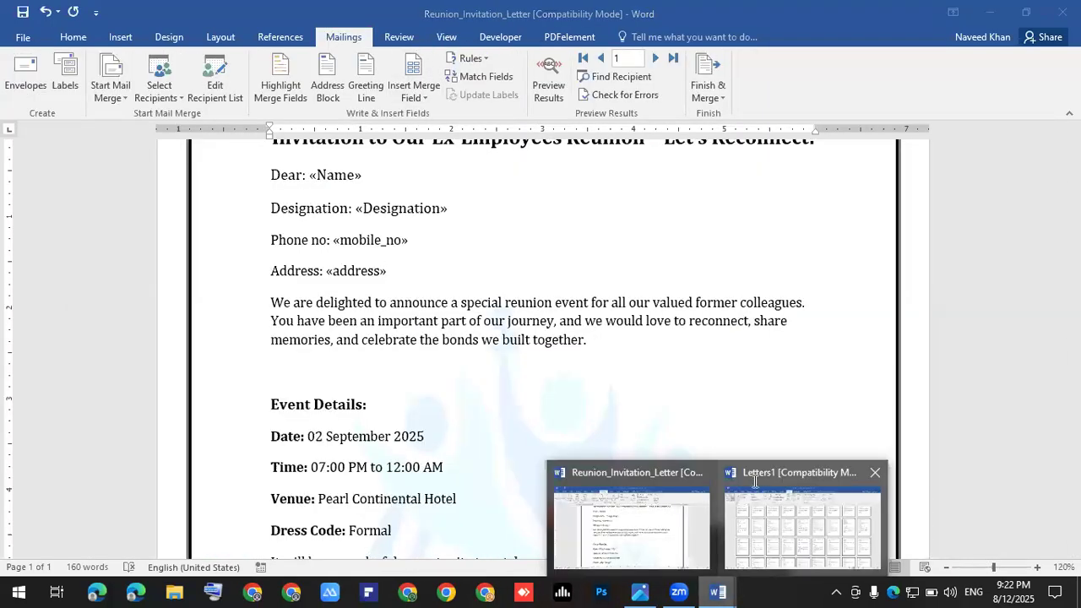
pyautogui.click(798, 520)
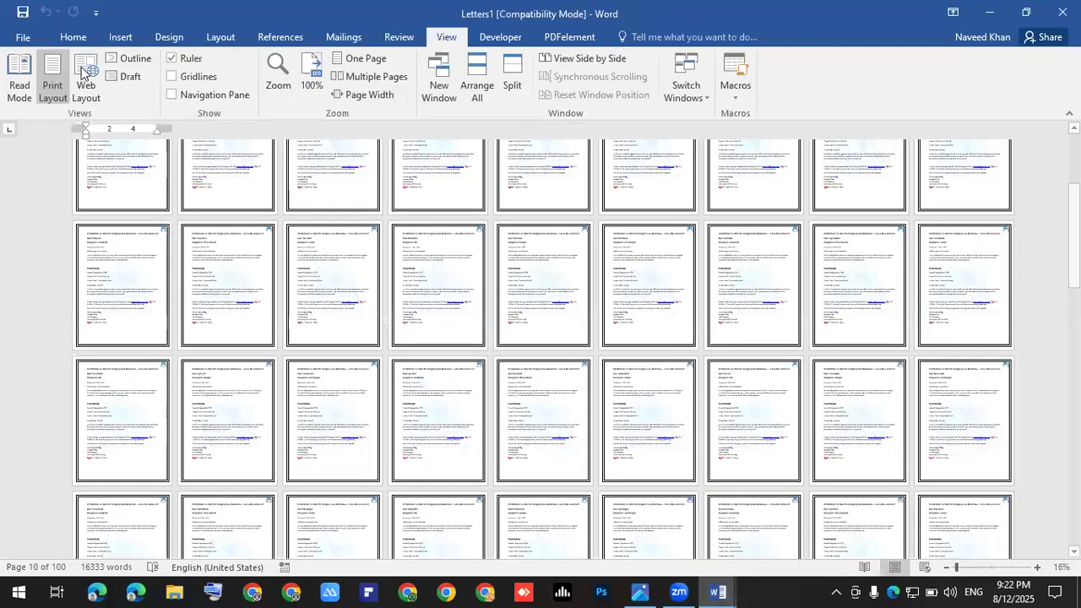
pyautogui.click(20, 38)
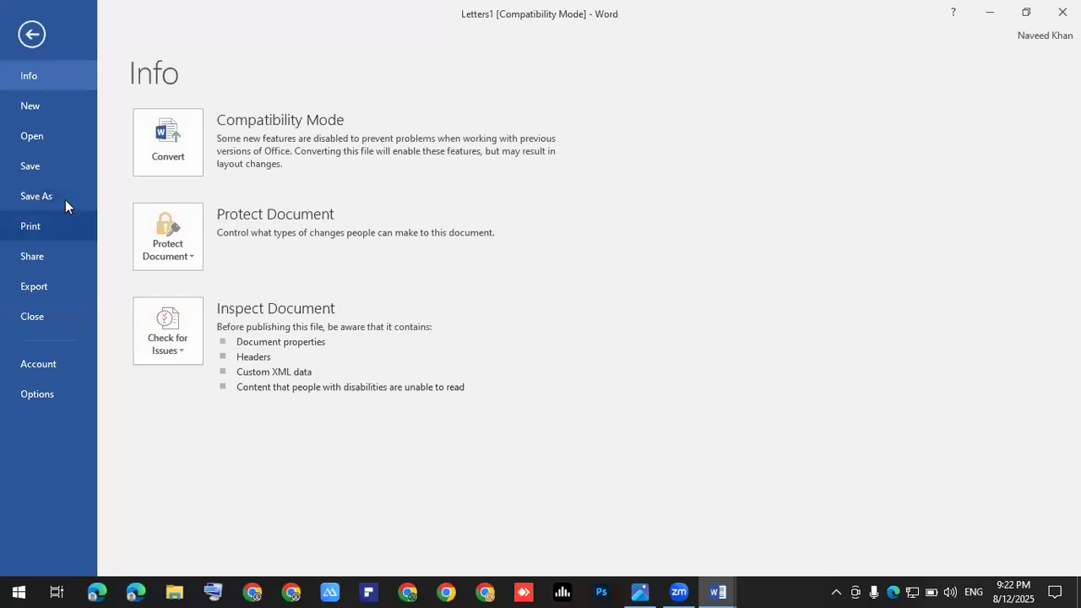
# Step: Open the Save As dialog and browse to the Batch 133 folder under Music
pyautogui.click(35, 196)
pyautogui.click(241, 255)
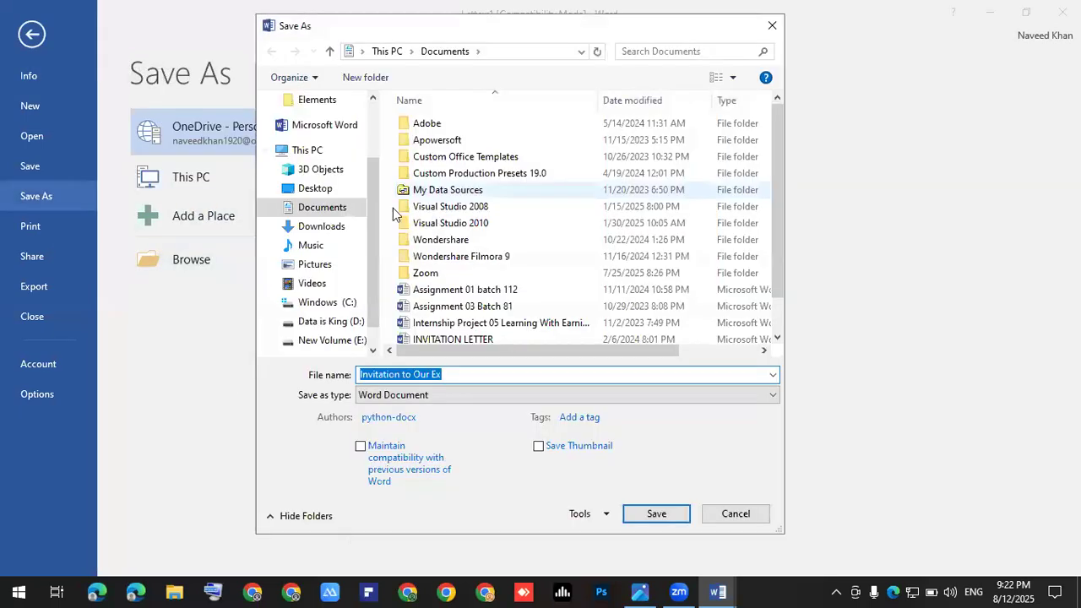
pyautogui.click(325, 228)
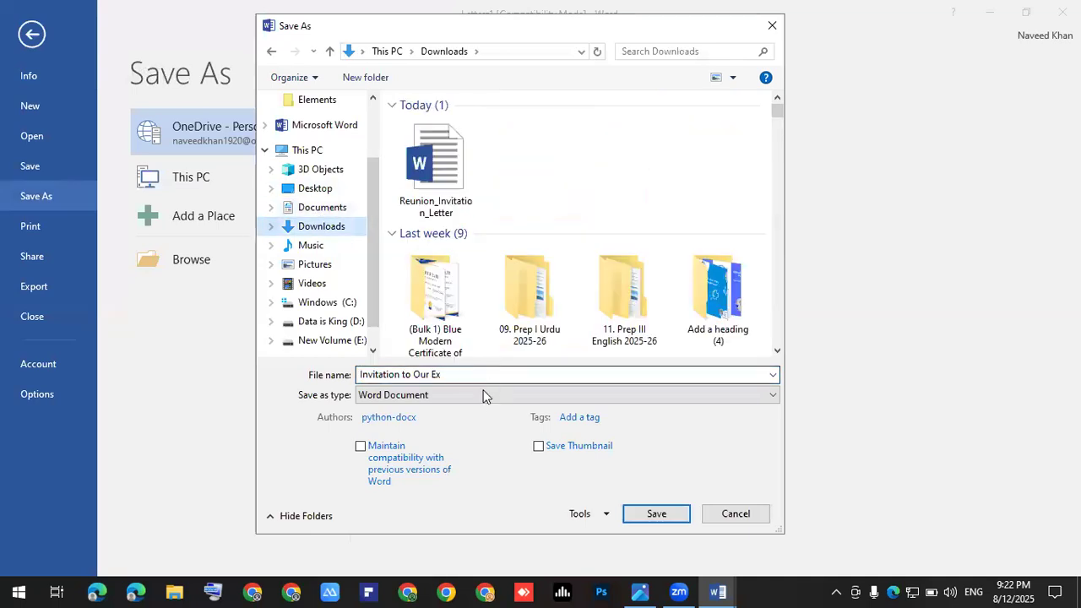
pyautogui.click(467, 357)
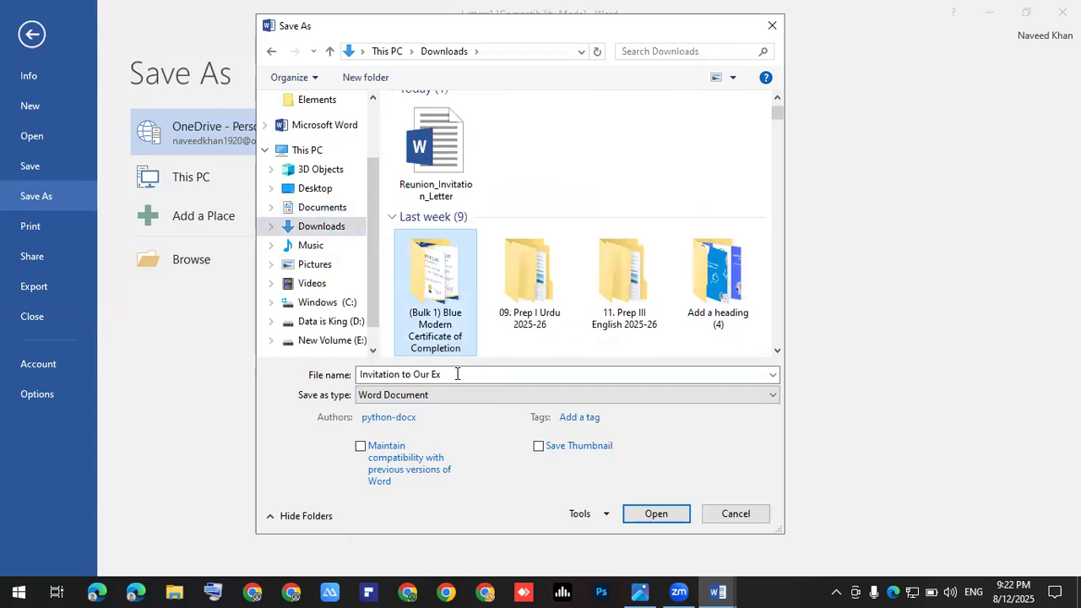
pyautogui.click(459, 374)
pyautogui.scroll(-1, 363, 304)
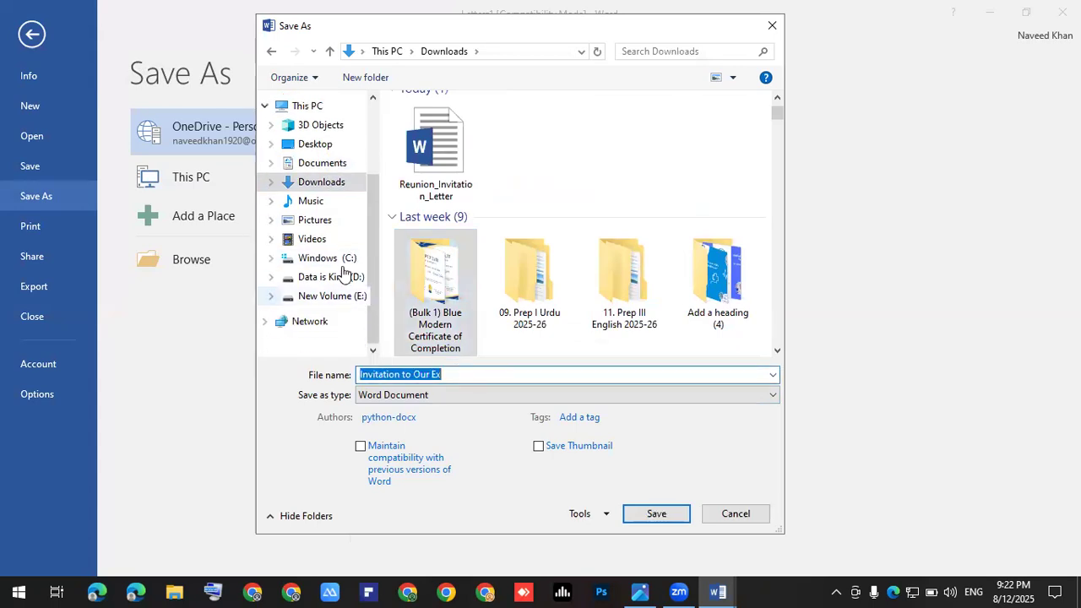
pyautogui.click(314, 203)
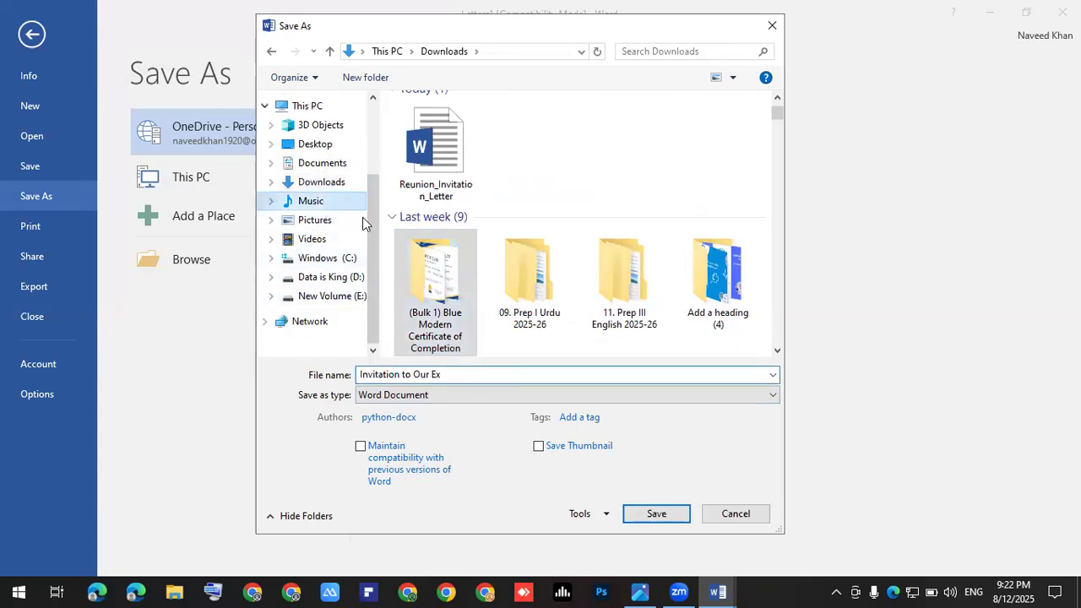
pyautogui.scroll(-5, 568, 242)
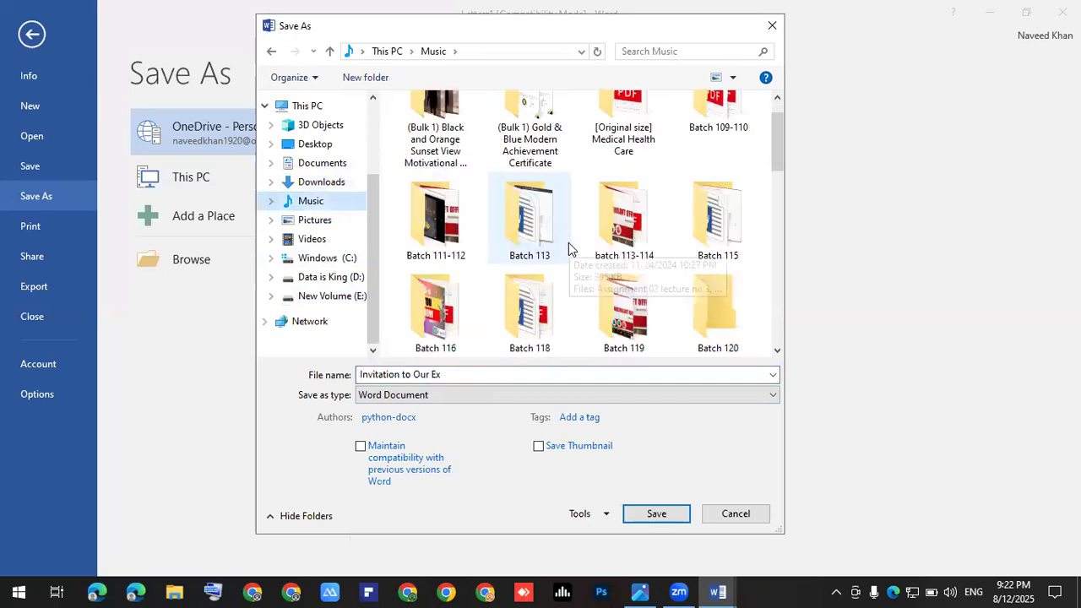
pyautogui.scroll(-3, 596, 248)
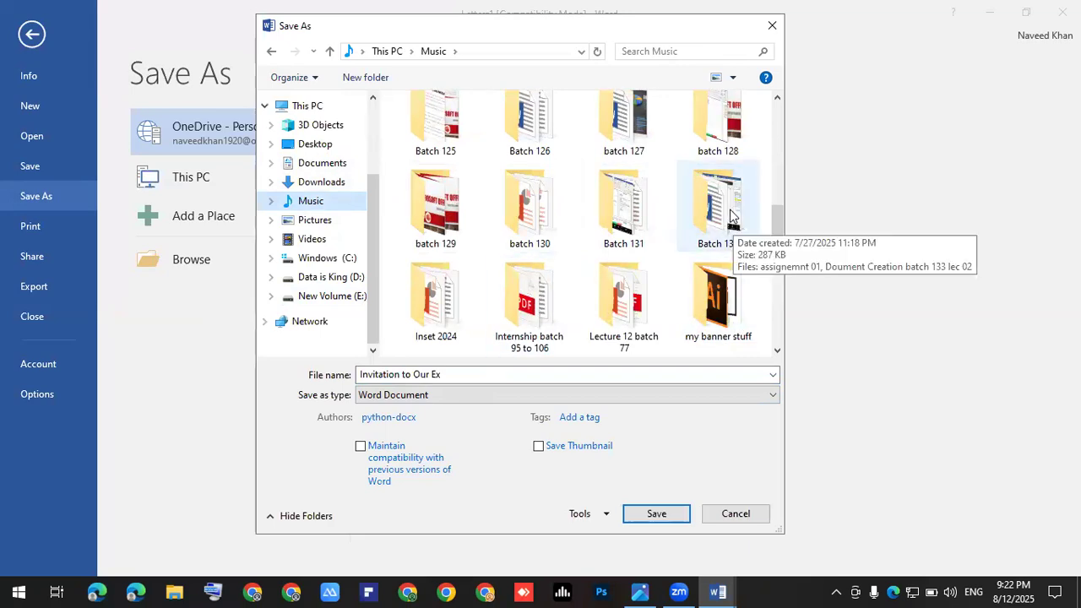
pyautogui.doubleClick(731, 215)
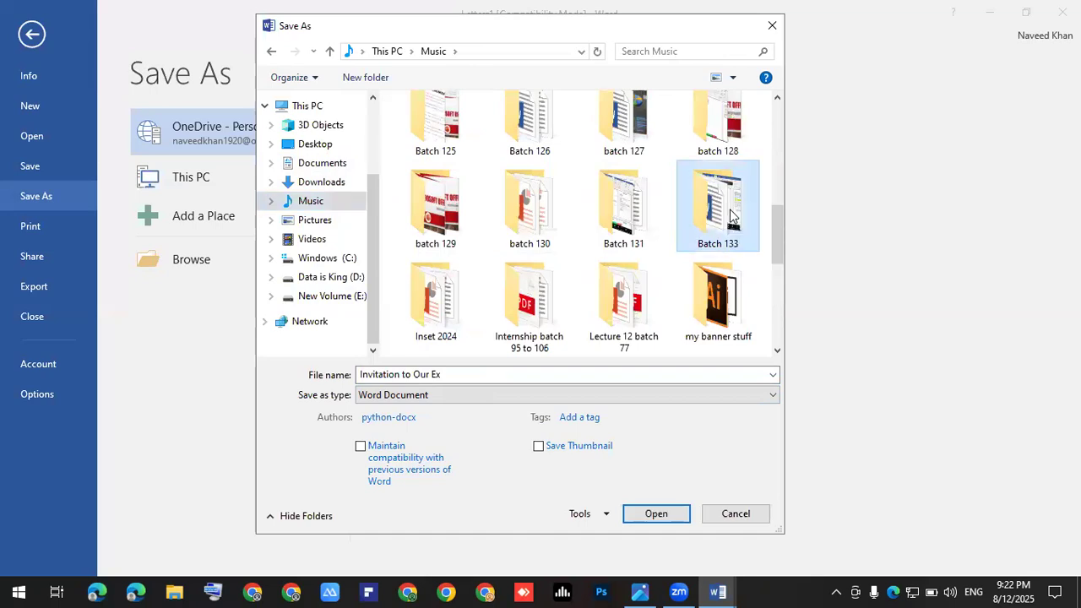
# Step: Save the merged letters in Word format as '100 invitation letter'
pyautogui.click(468, 375)
pyautogui.hotkey('ctrl', 'a')
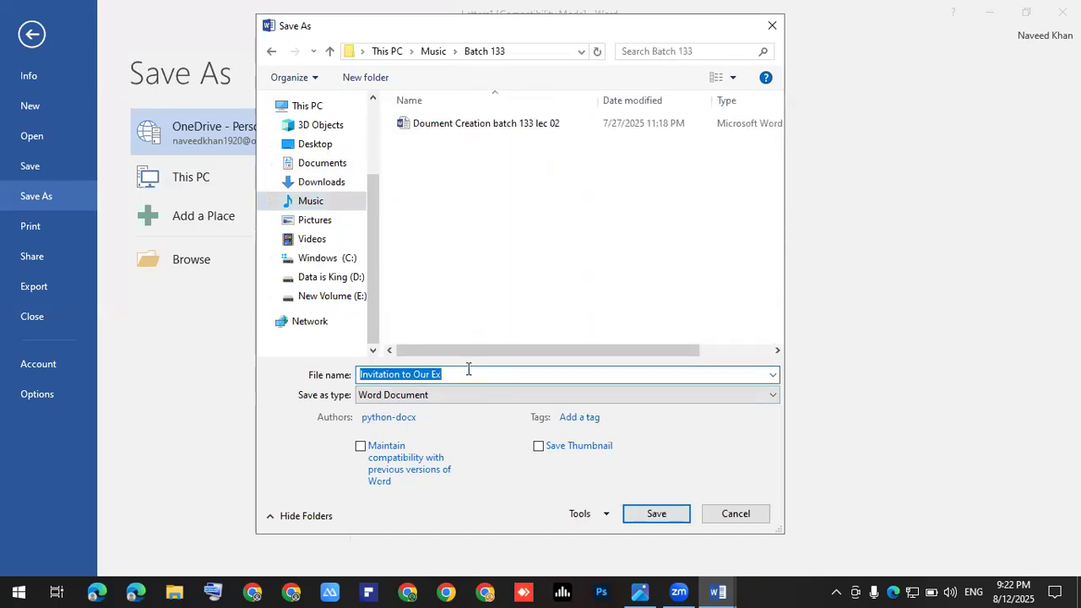
pyautogui.write('100 i')
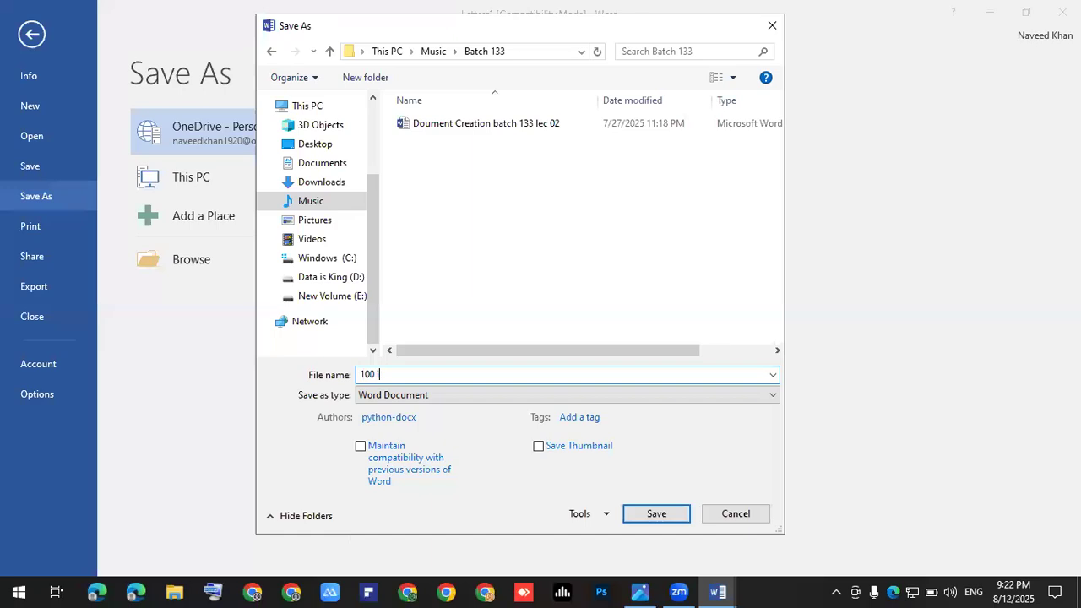
pyautogui.write('nvitation letter')
pyautogui.click(657, 506)
pyautogui.click(592, 332)
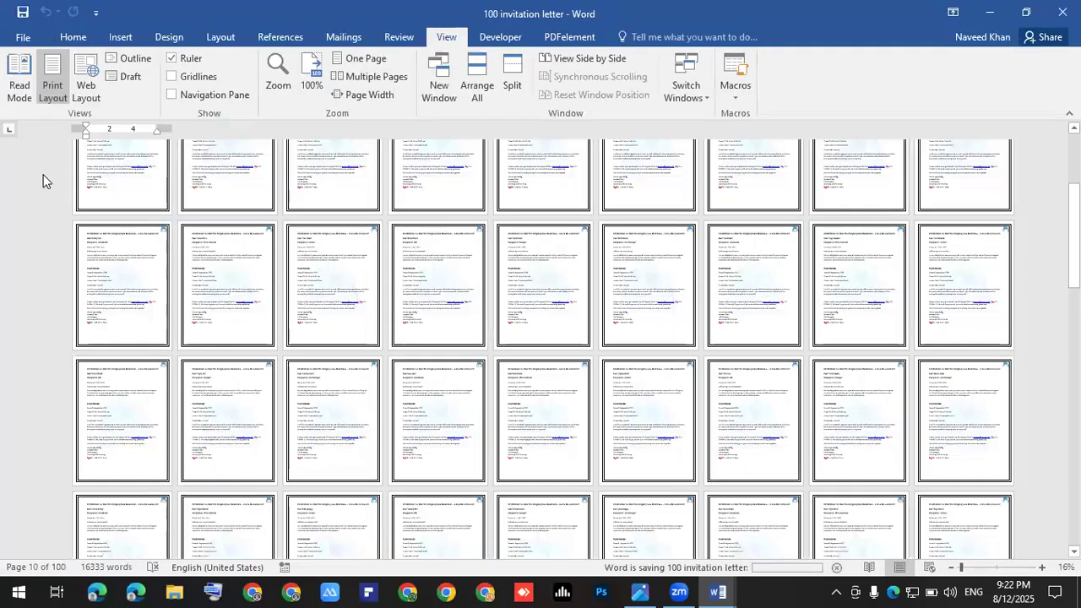
pyautogui.hotkey('alt', 'f')
# Step: Export 100 invitation letter as a PDF into Batch 133
pyautogui.click(38, 196)
pyautogui.click(187, 267)
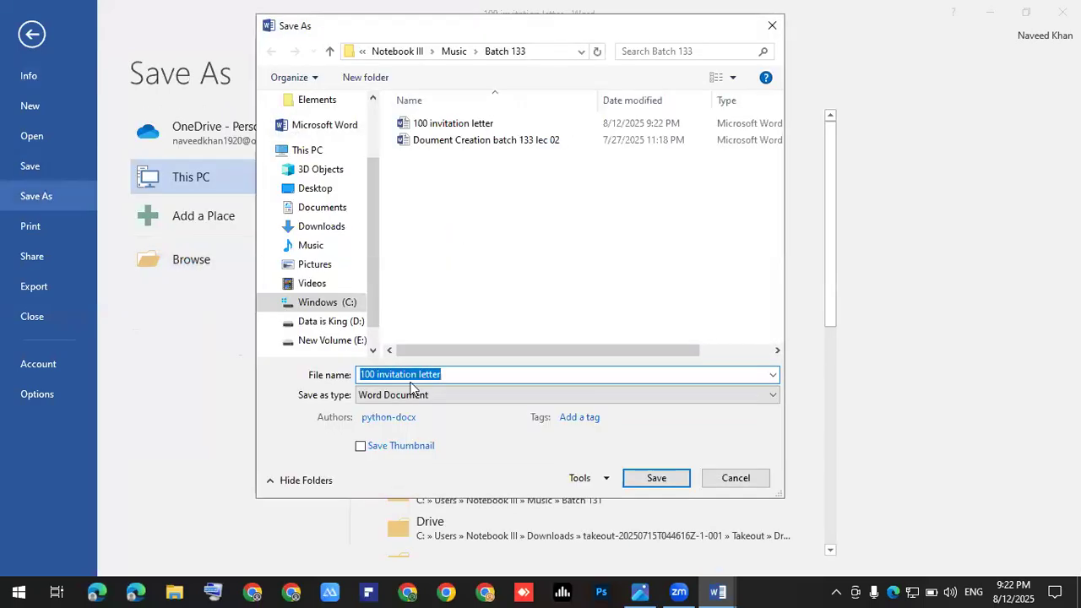
pyautogui.click(389, 395)
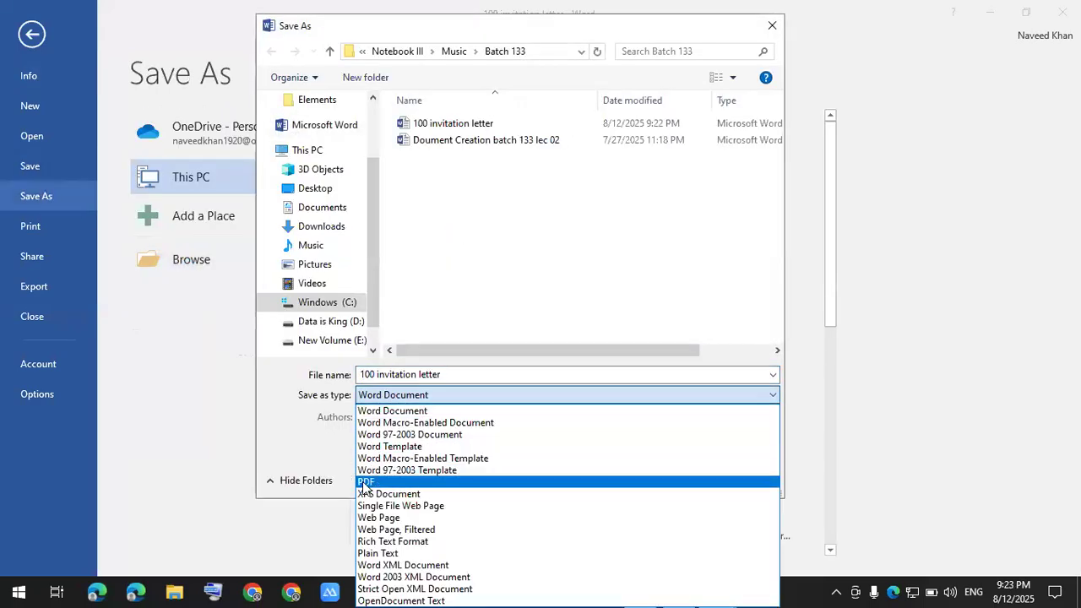
pyautogui.click(603, 483)
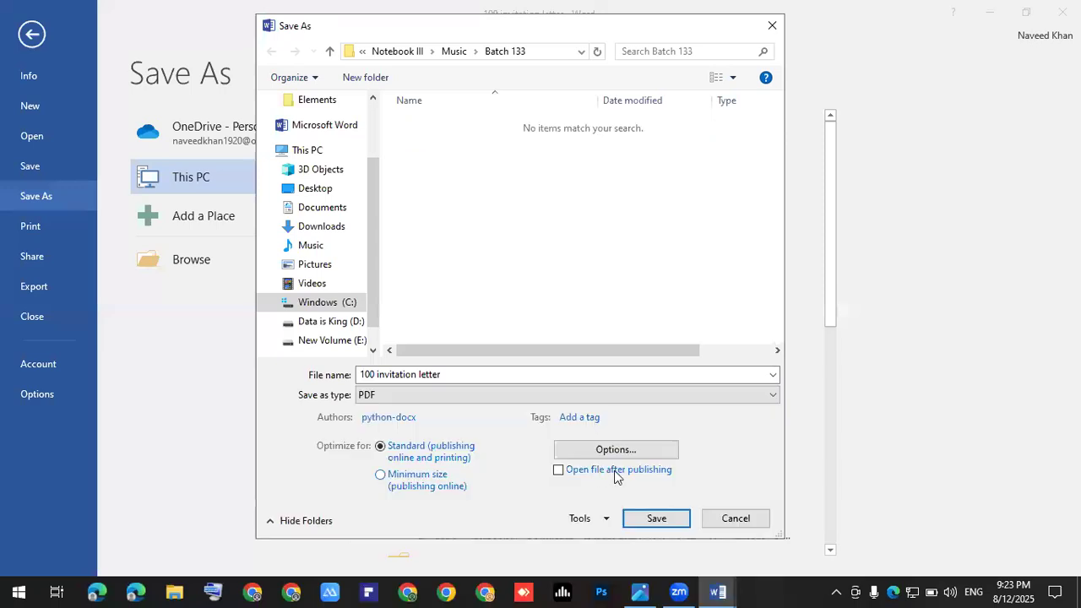
pyautogui.click(659, 517)
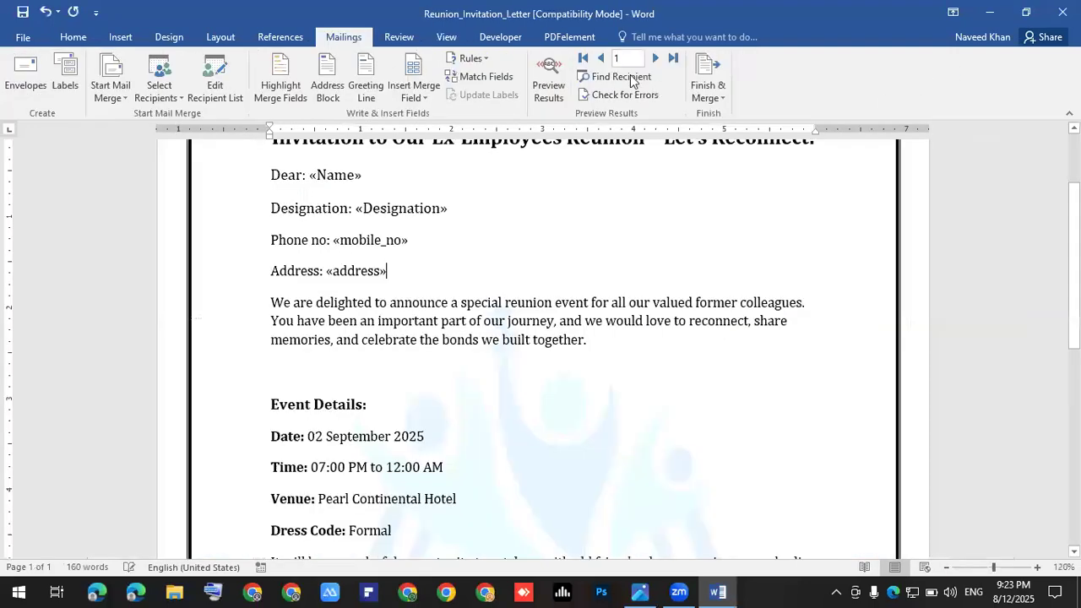
# Step: Close both Word documents, saving the Reunion_Invitation_Letter template's changes
pyautogui.hotkey('alt', 'Tab')
pyautogui.click(1062, 12)
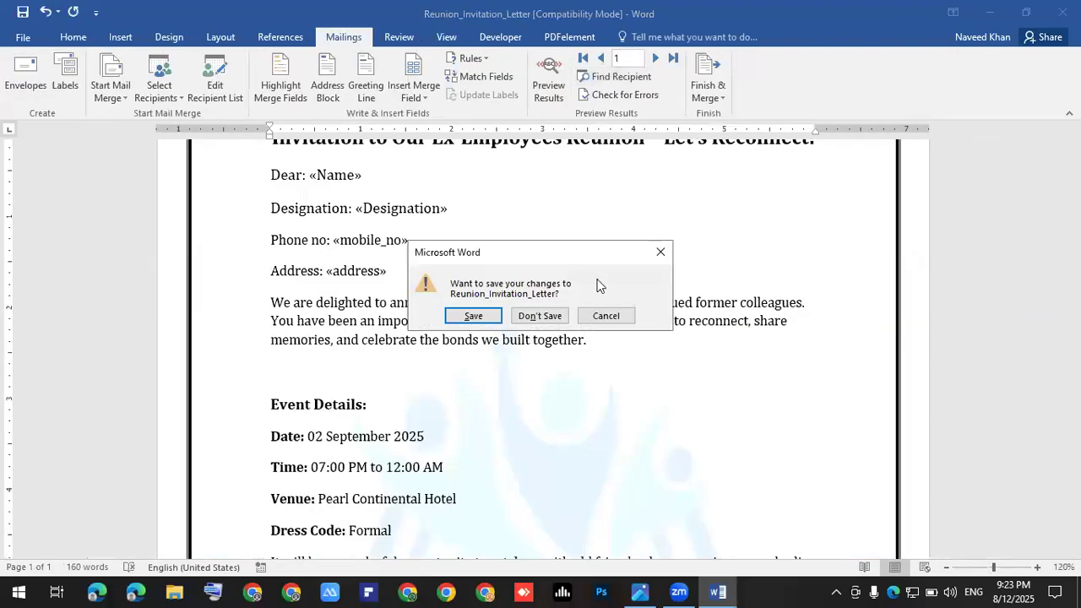
pyautogui.click(475, 317)
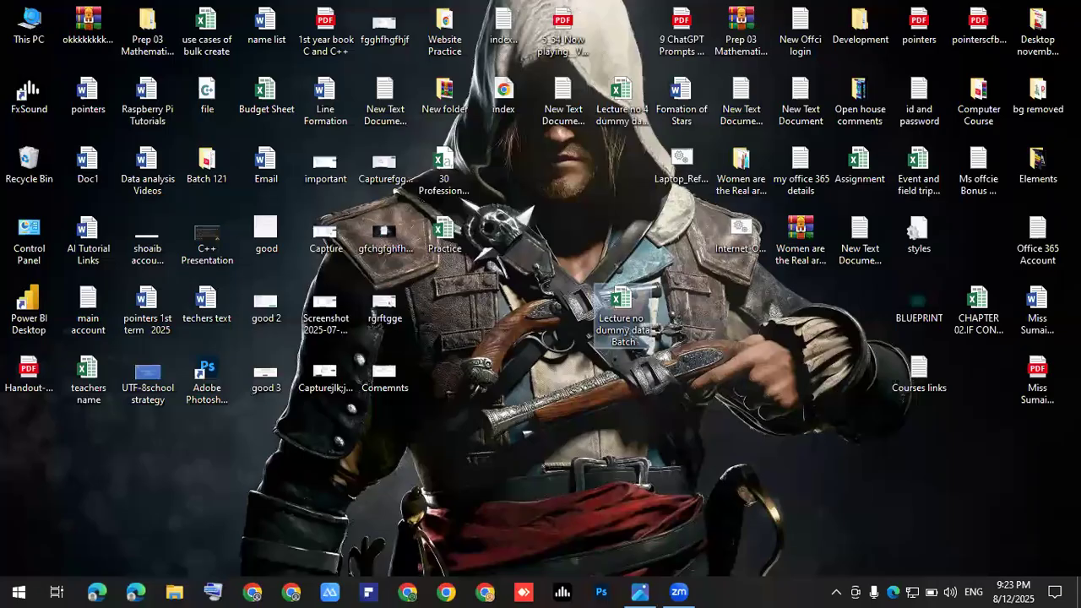
# Step: Open the 100 invitation letter PDF from Music > Batch 133 in File Explorer
pyautogui.press('super+e')
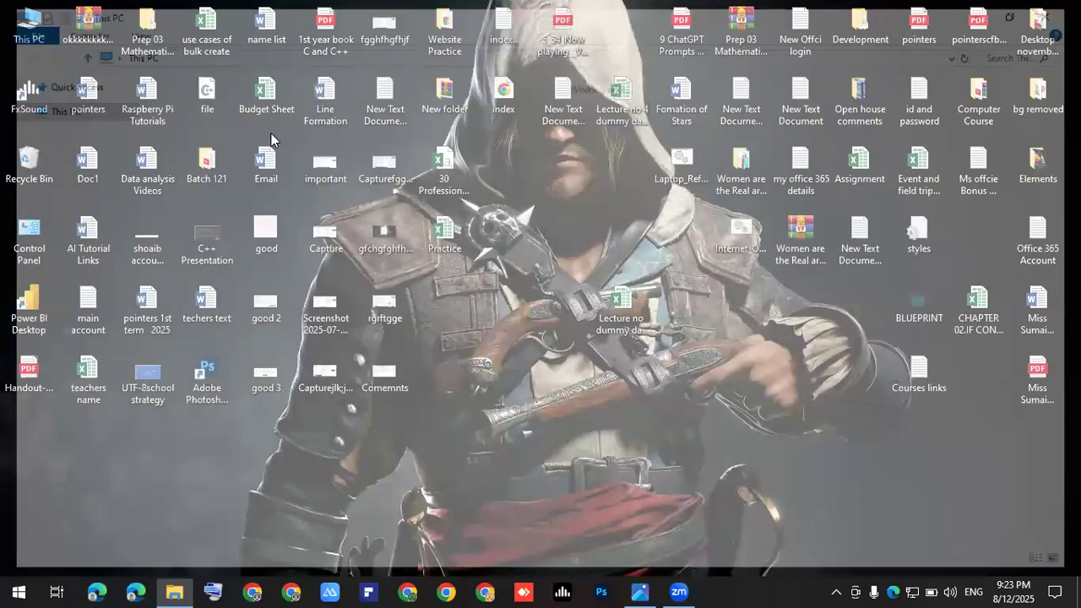
pyautogui.doubleClick(249, 146)
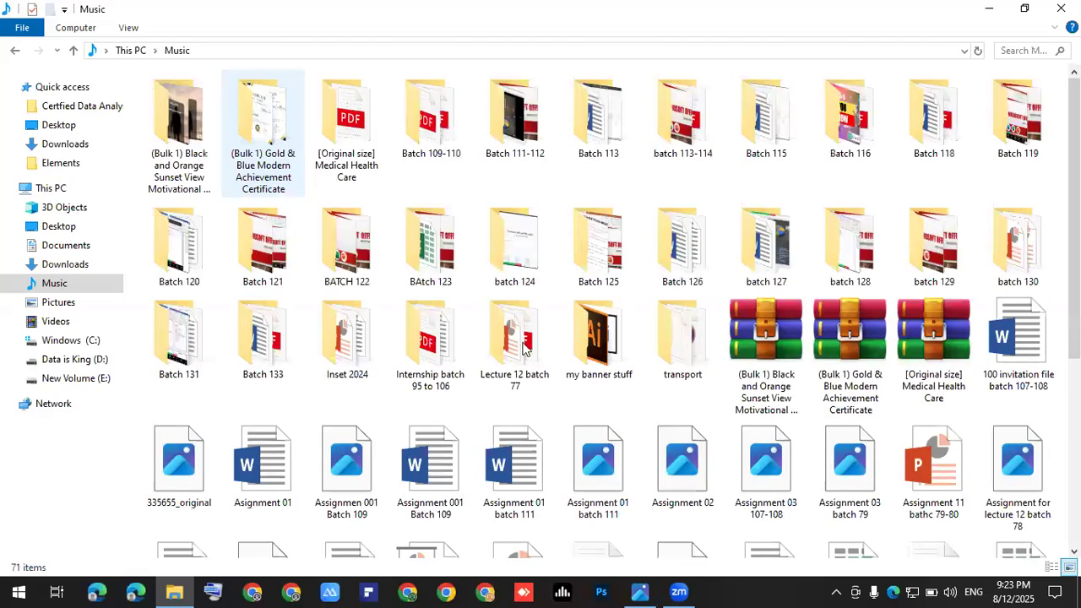
pyautogui.click(515, 245)
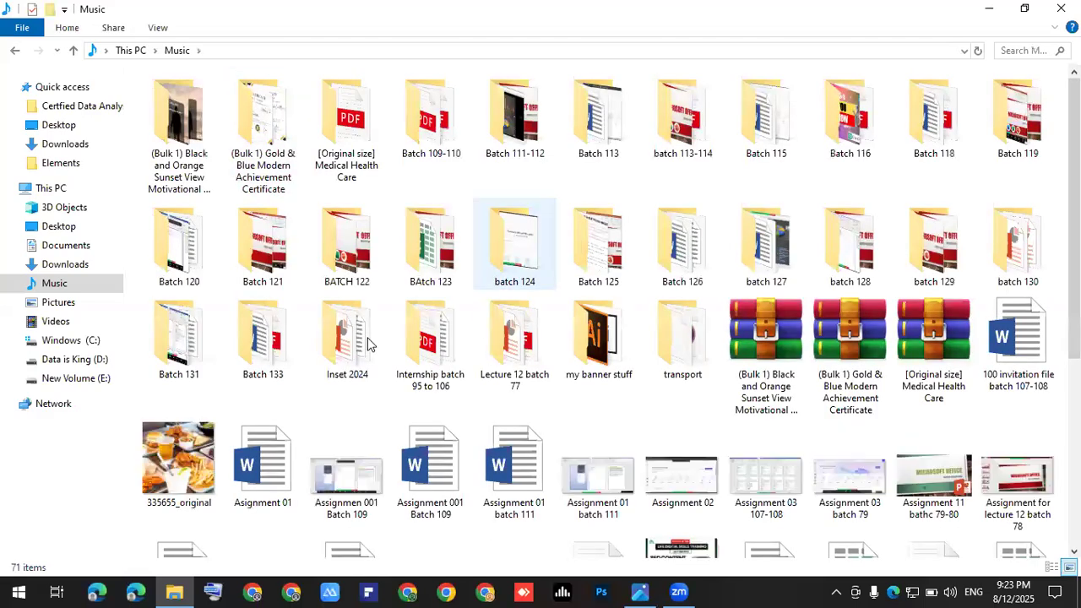
pyautogui.doubleClick(272, 340)
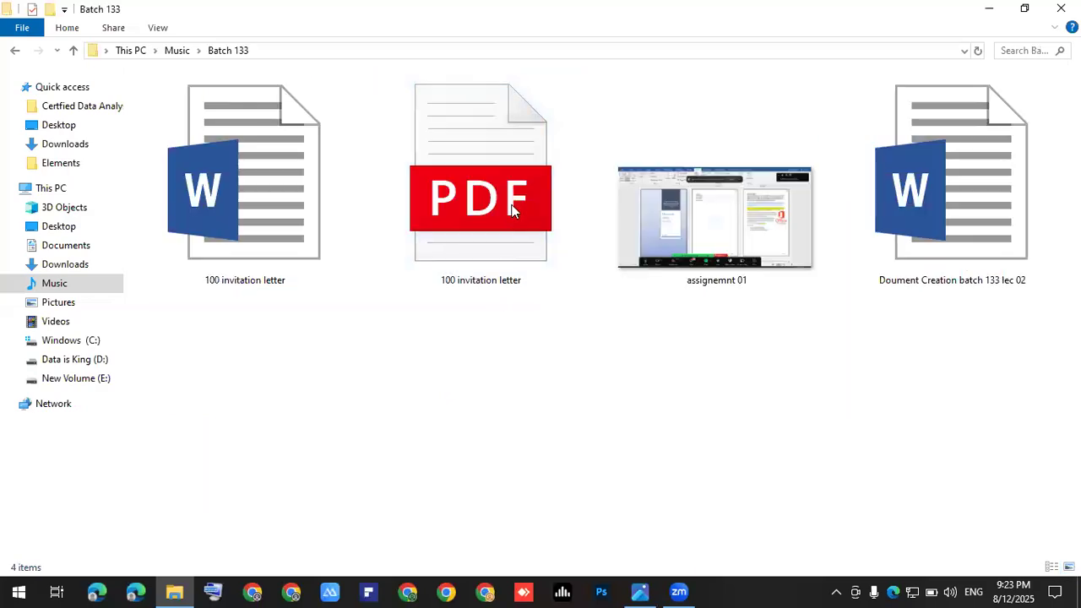
pyautogui.click(512, 210)
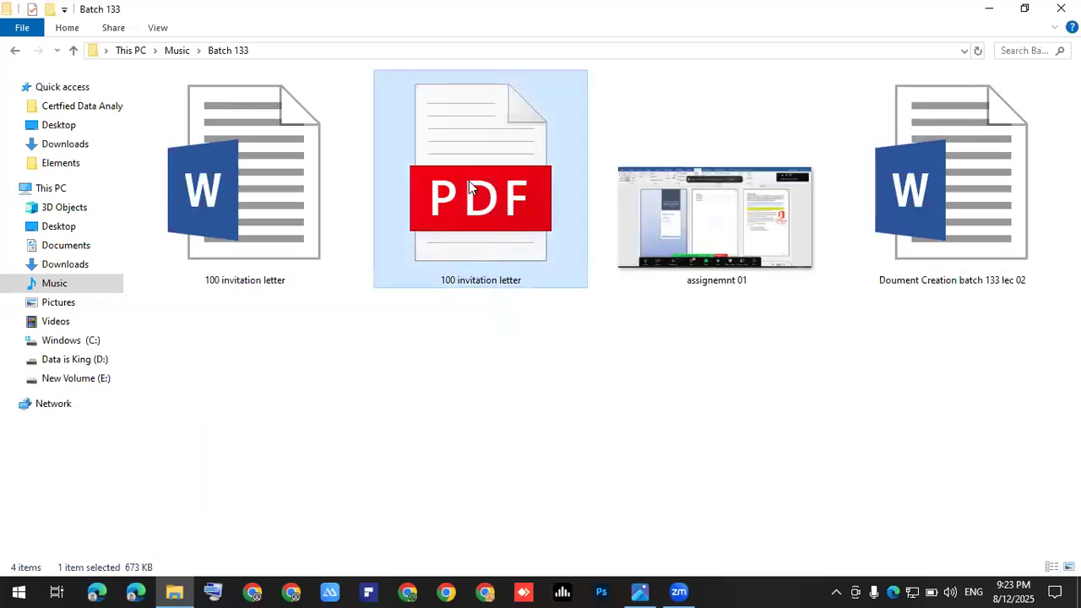
pyautogui.doubleClick(471, 188)
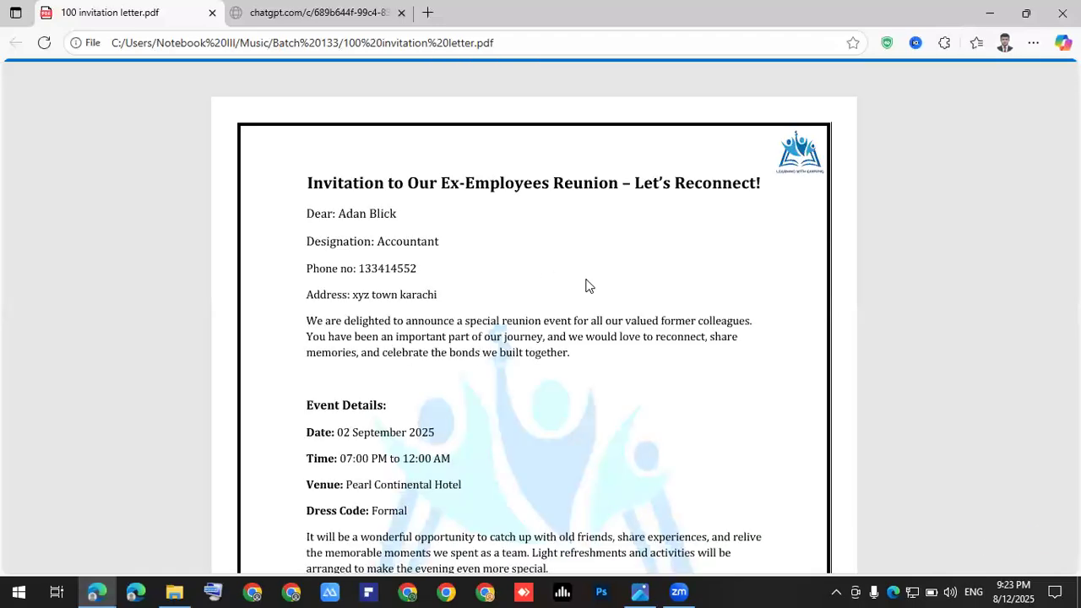
pyautogui.keyDown('ctrl'); pyautogui.scroll(-3, 589, 290); pyautogui.keyUp('ctrl')
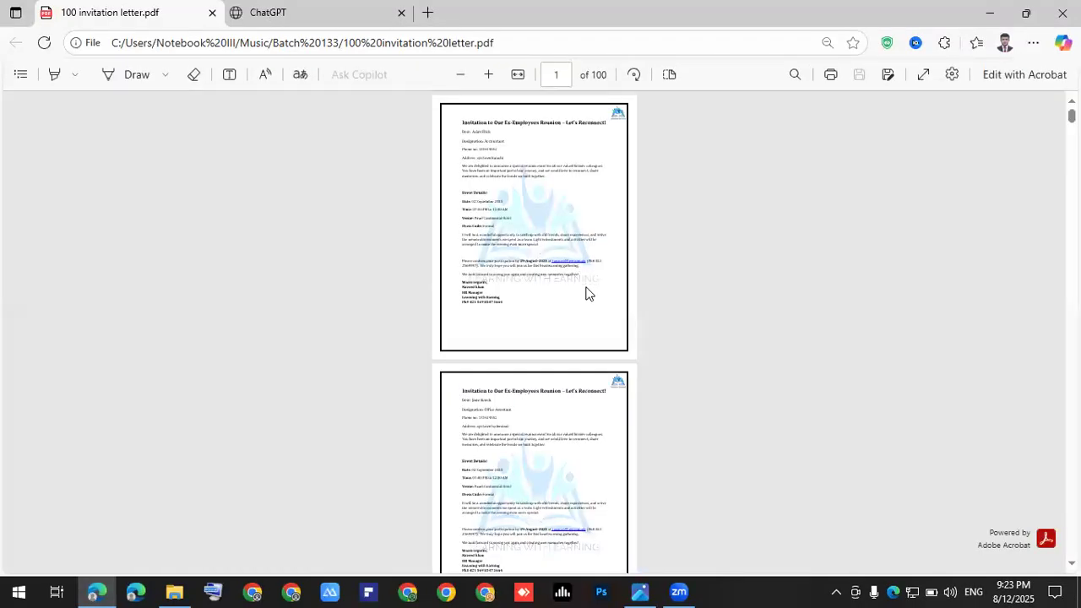
pyautogui.scroll(-15, 589, 290)
pyautogui.scroll(-2, 589, 290)
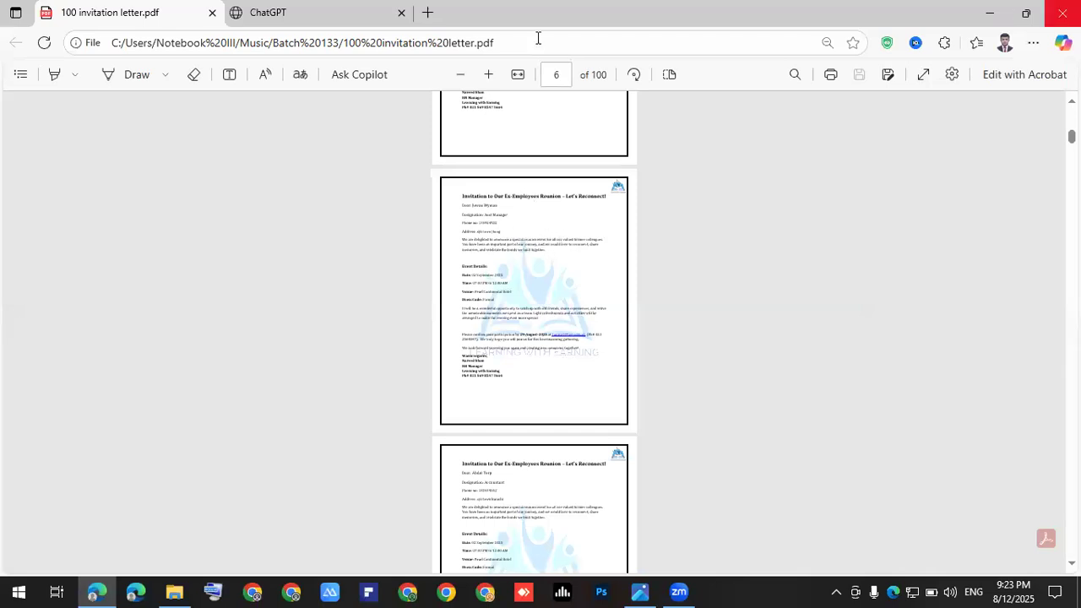
# Step: Search Bing for 'pdf splitter online' in a new Edge tab
pyautogui.click(420, 19)
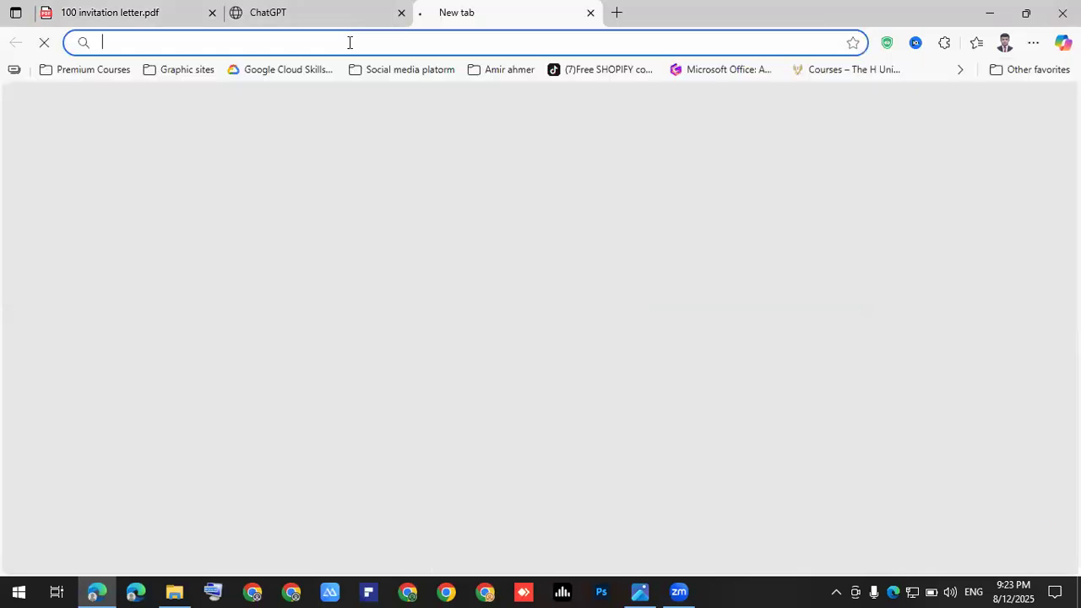
pyautogui.click(347, 42)
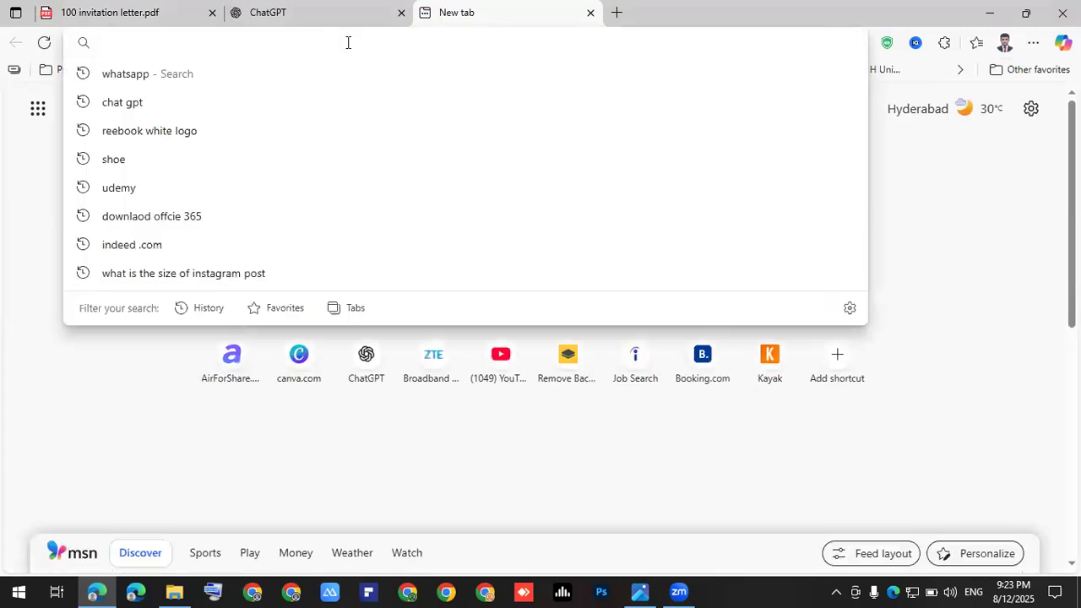
pyautogui.write('p')
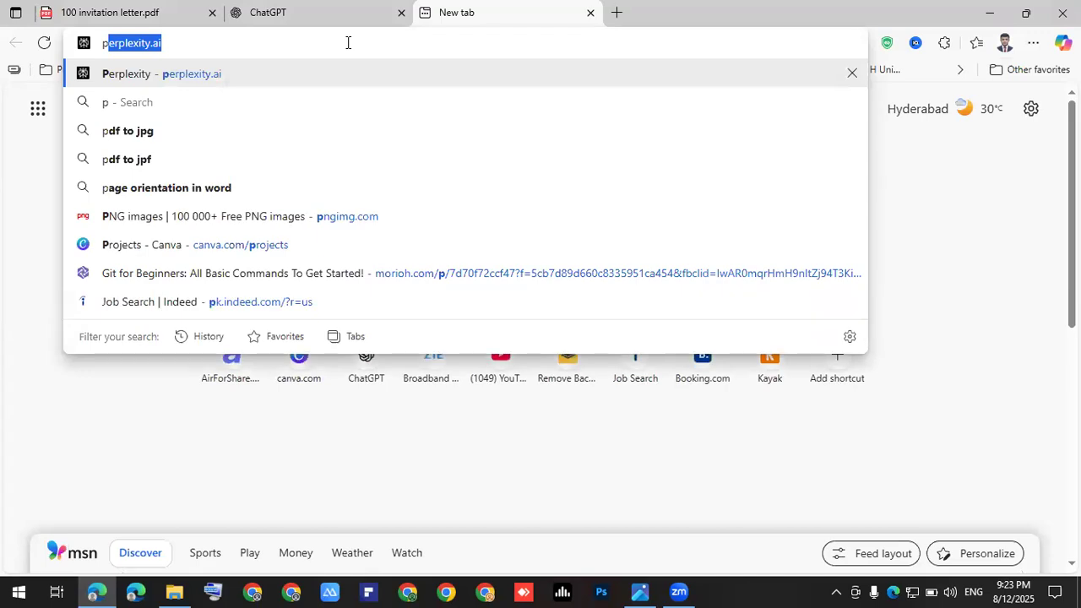
pyautogui.write('df spliter')
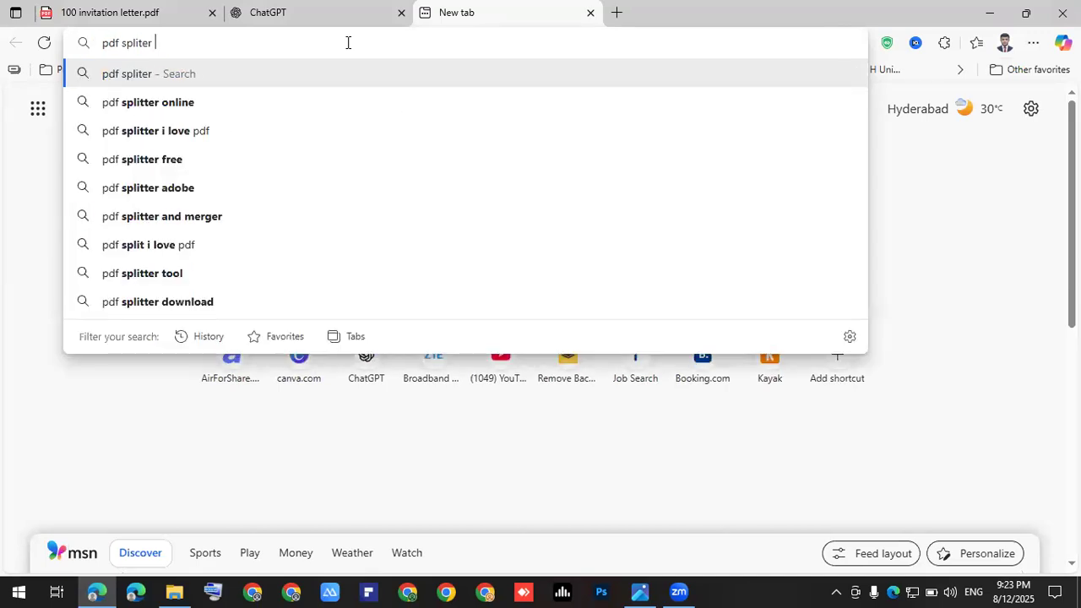
pyautogui.press('Down')
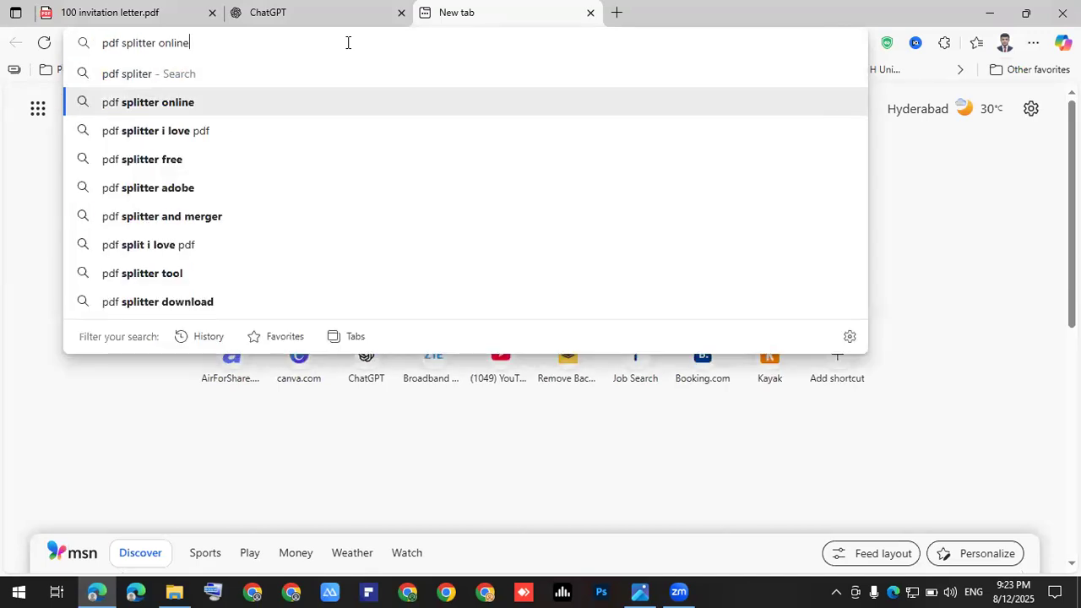
pyautogui.click(347, 42)
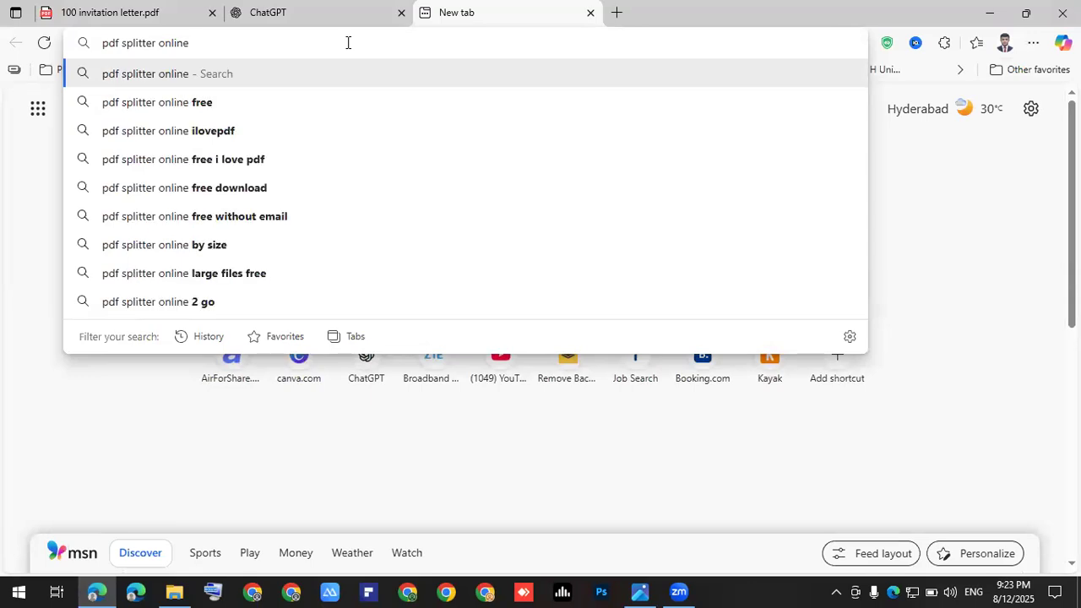
pyautogui.press('Return')
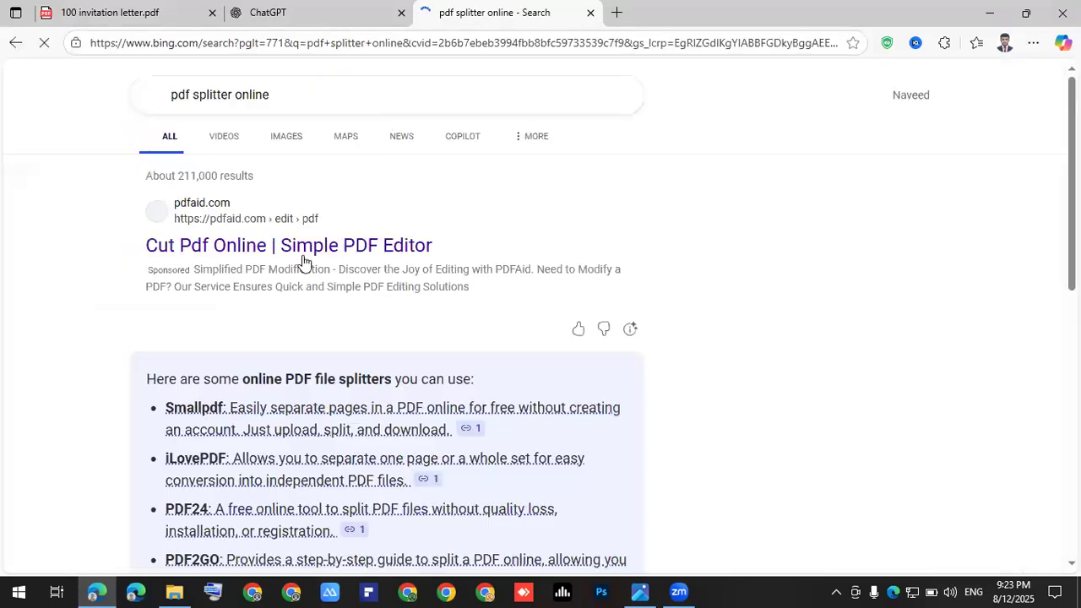
# Step: Open iLovePDF's Split PDF page from the search results
pyautogui.scroll(-2, 313, 254)
pyautogui.scroll(-3, 303, 257)
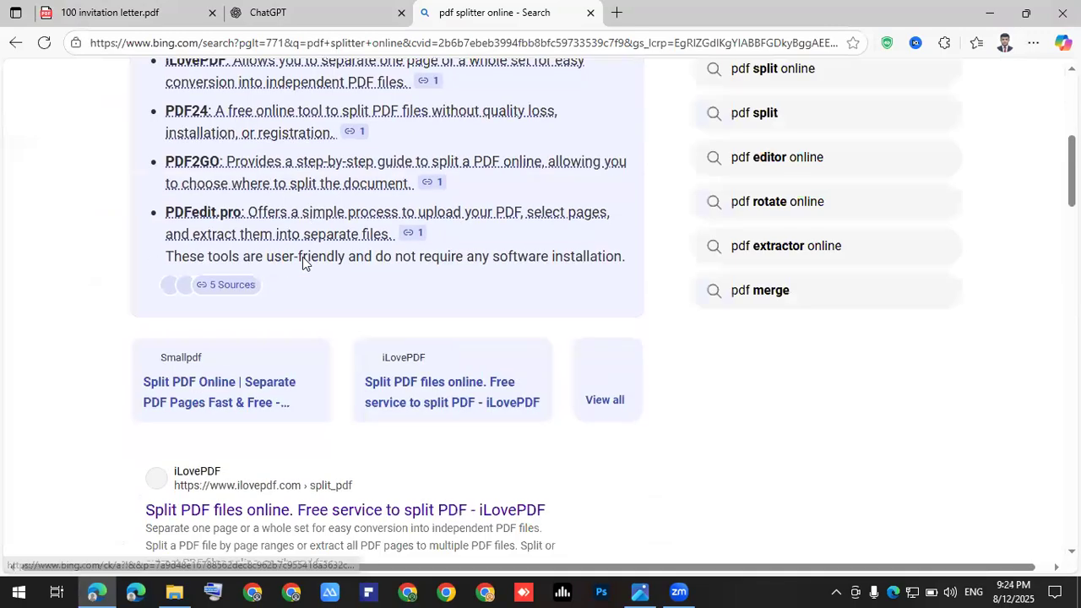
pyautogui.scroll(-4, 234, 194)
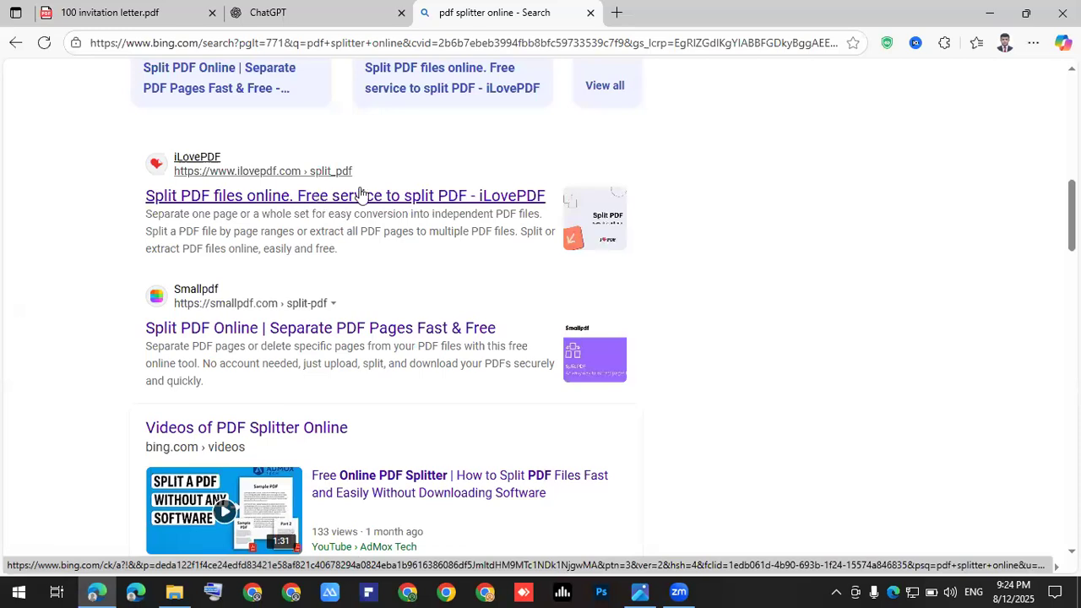
pyautogui.click(441, 200)
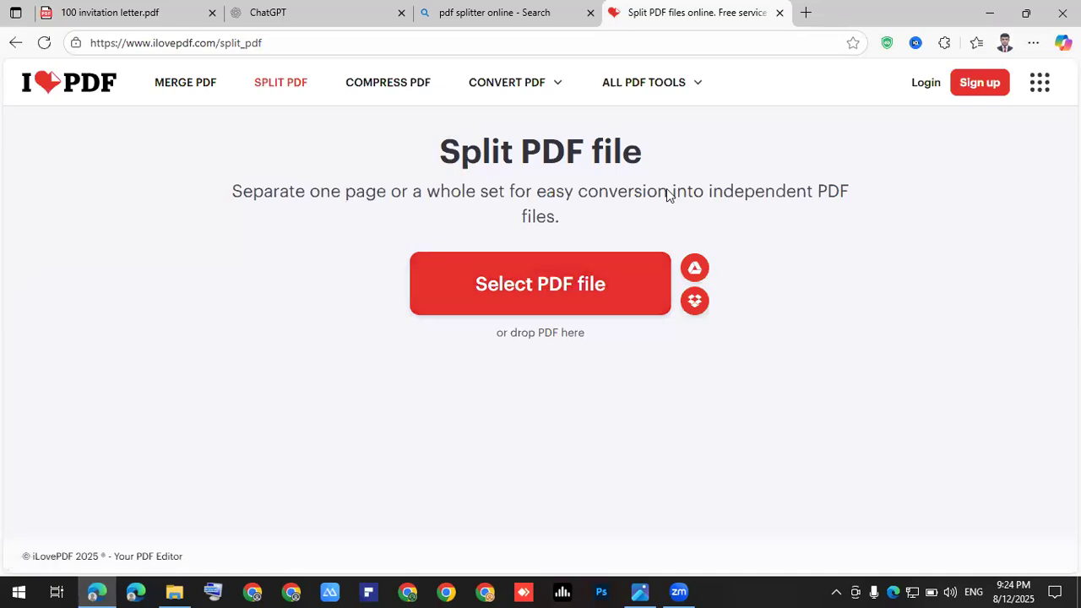
# Step: Upload 100 invitation letter from Music > Batch 133 and split it as range 1–100
pyautogui.click(545, 283)
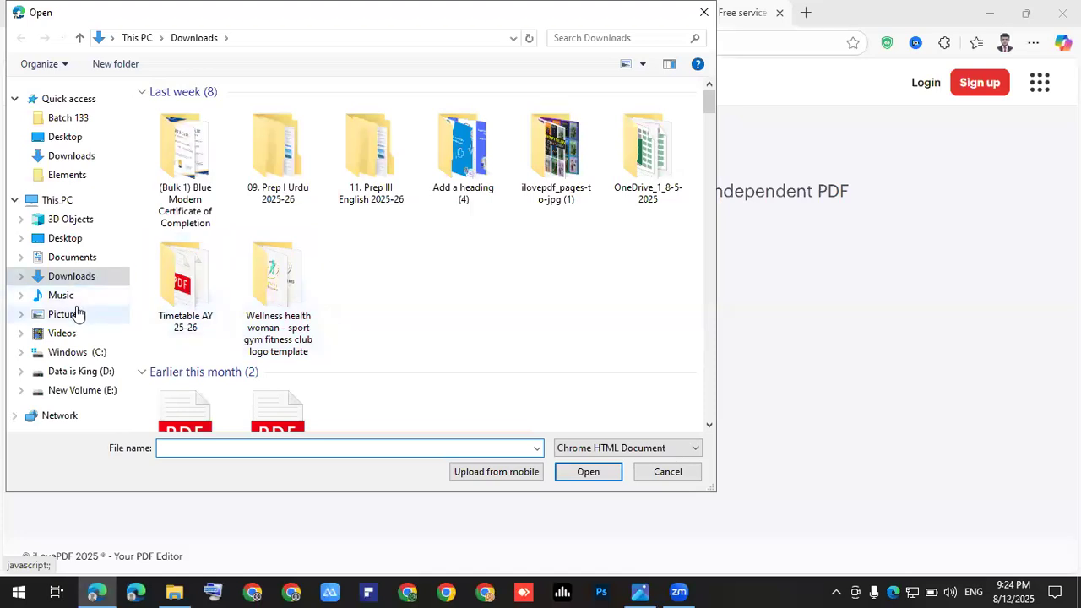
pyautogui.click(74, 299)
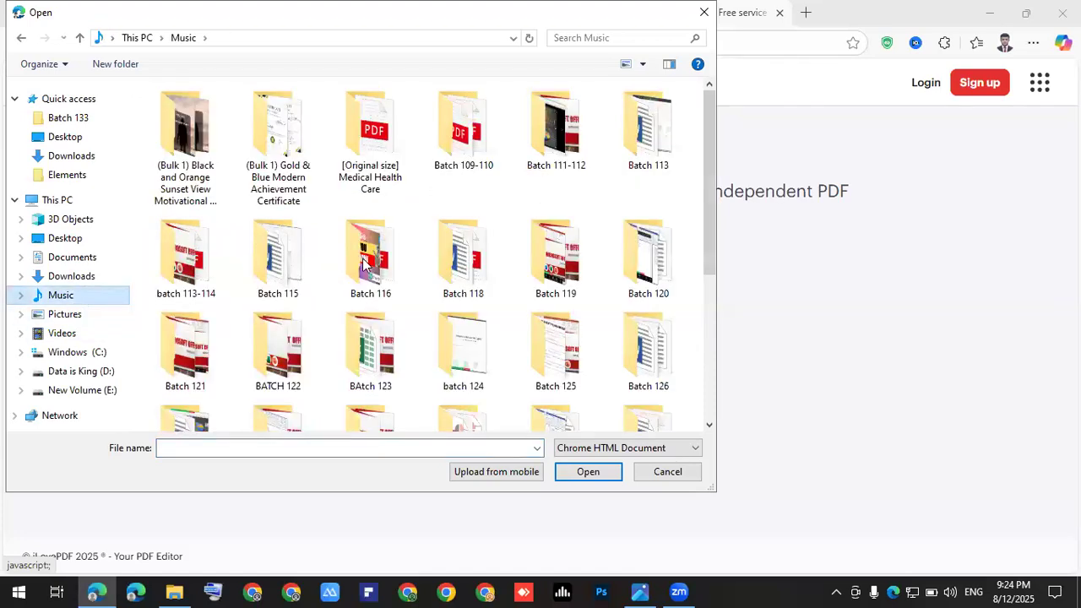
pyautogui.scroll(-3, 365, 268)
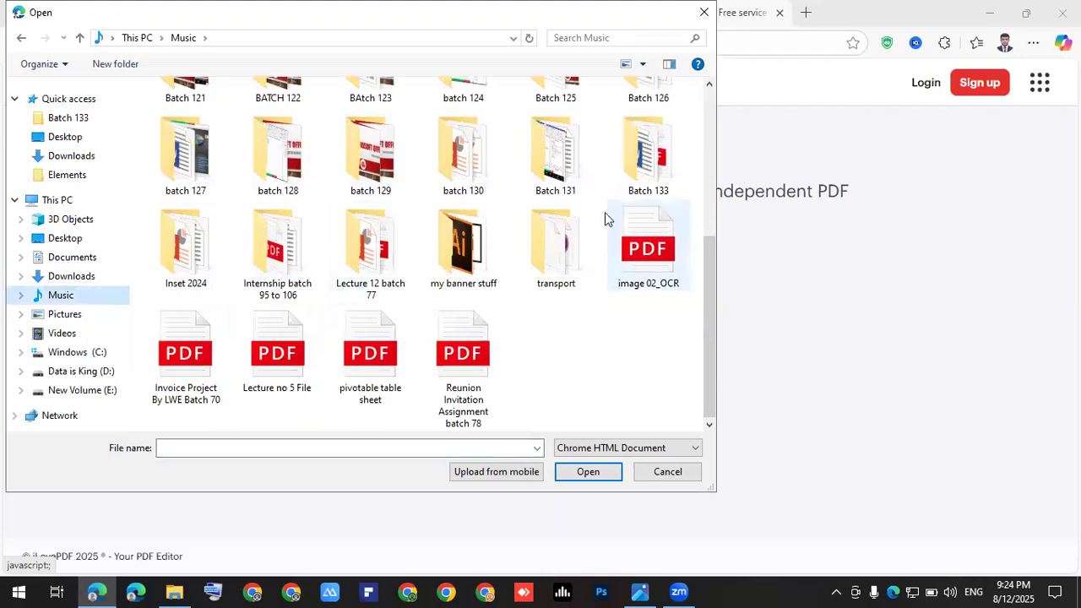
pyautogui.doubleClick(633, 181)
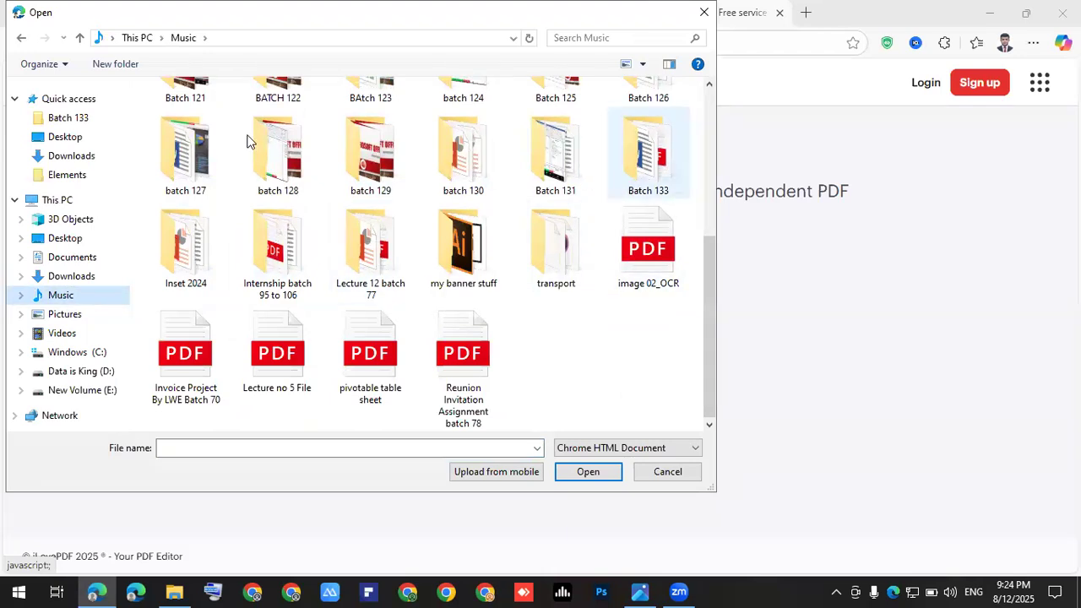
pyautogui.click(228, 122)
pyautogui.click(586, 470)
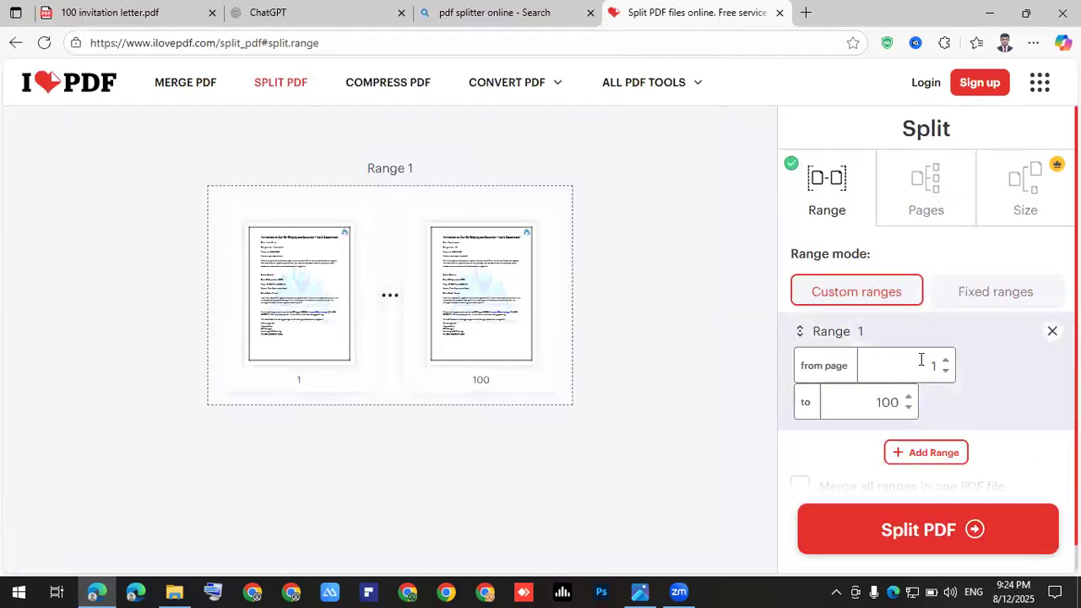
pyautogui.click(946, 528)
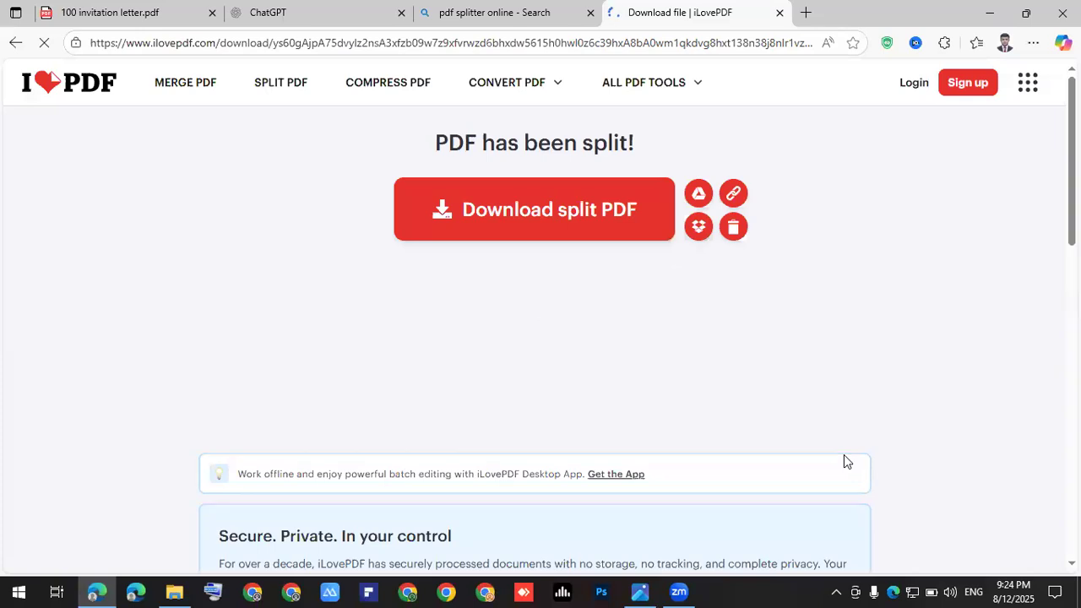
# Step: Download the split result and open 100 invitation letter-1-100 from Downloads
pyautogui.click(589, 214)
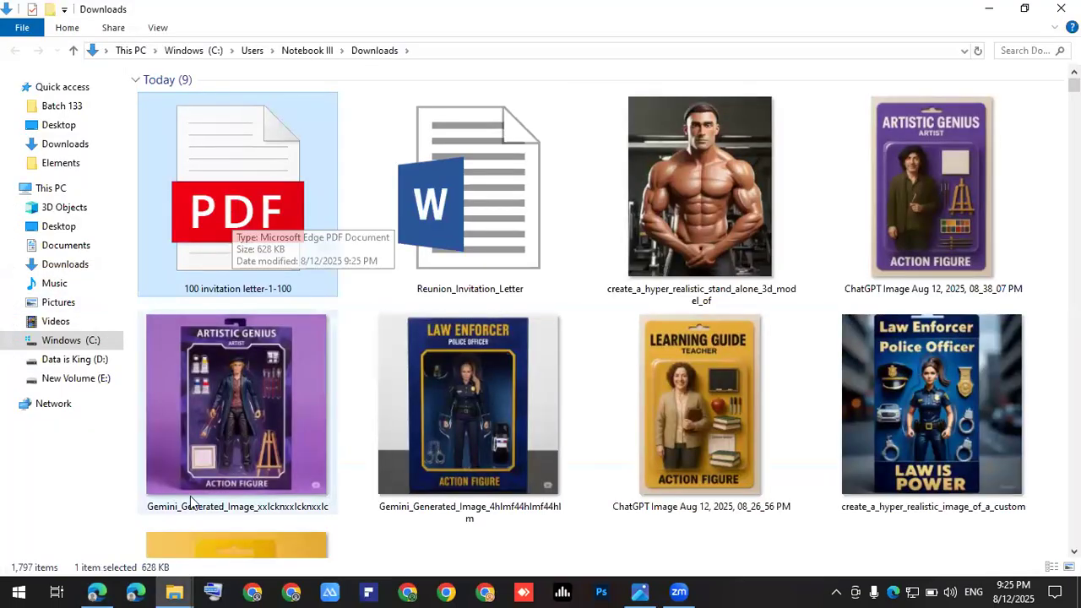
pyautogui.hotkey('alt', 'Tab')
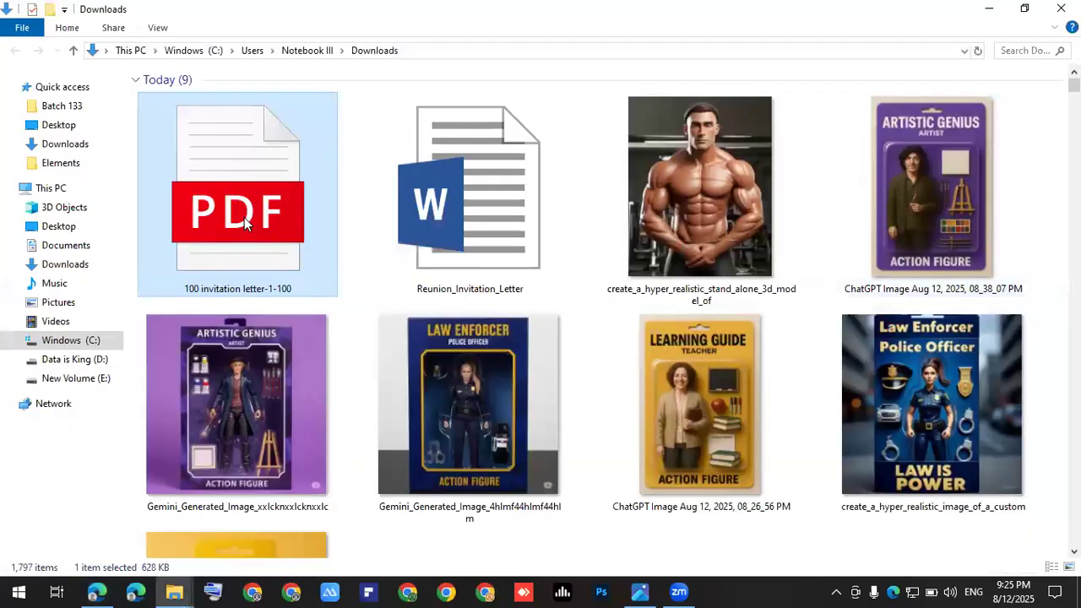
pyautogui.doubleClick(244, 217)
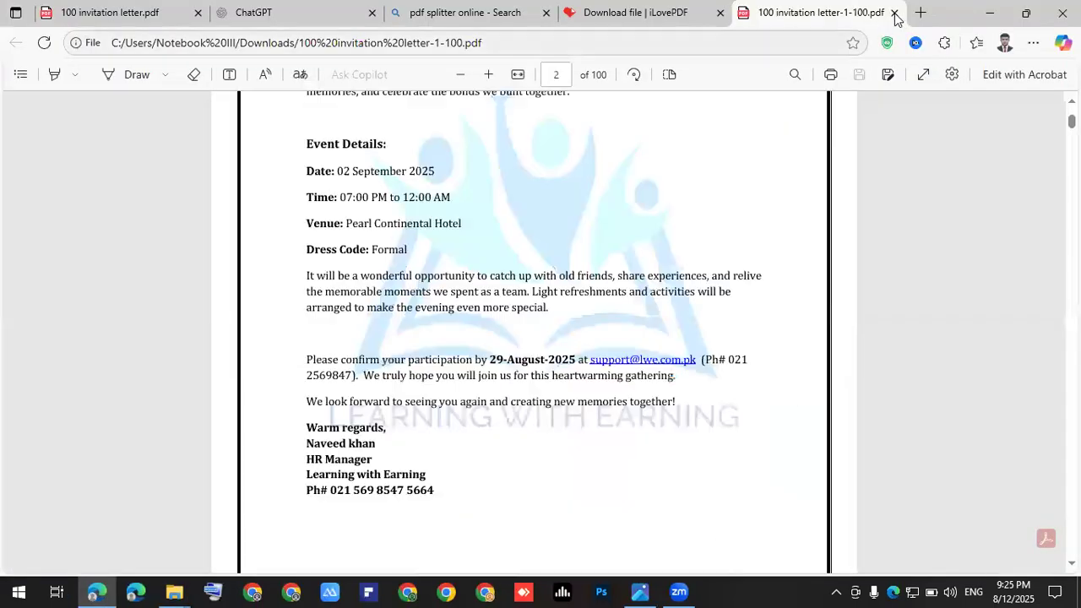
# Step: Re-upload 100 invitation letter and split it with Extract all pages into 100 PDFs
pyautogui.click(893, 12)
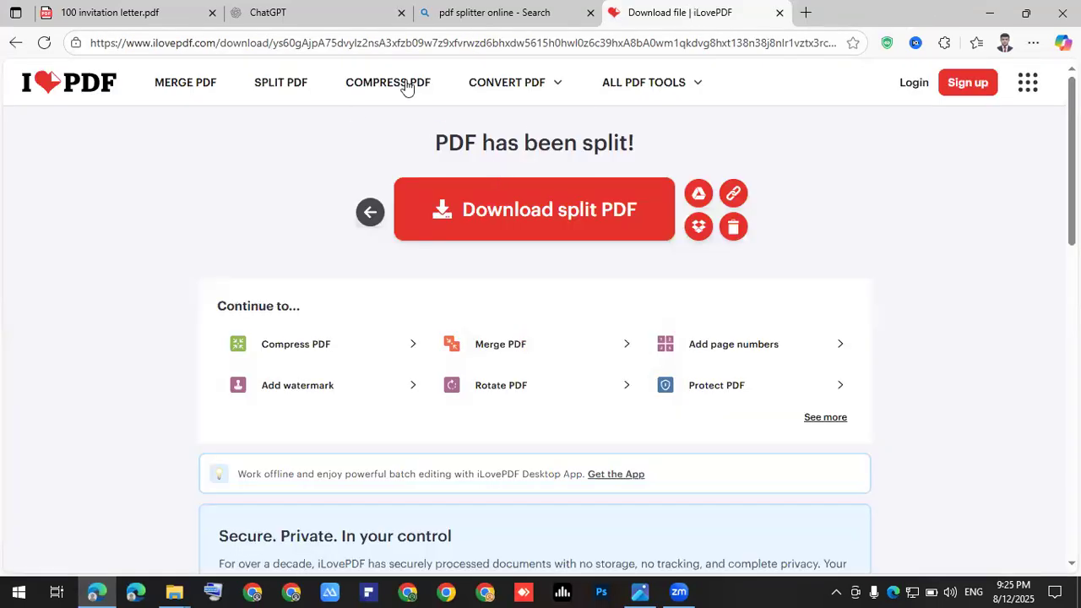
pyautogui.click(291, 87)
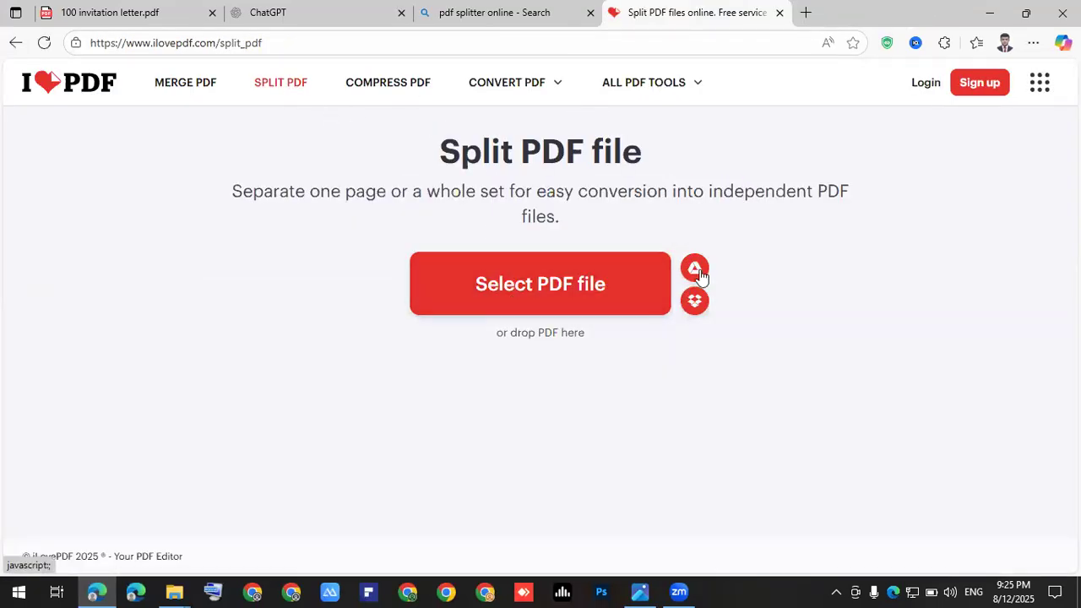
pyautogui.click(526, 283)
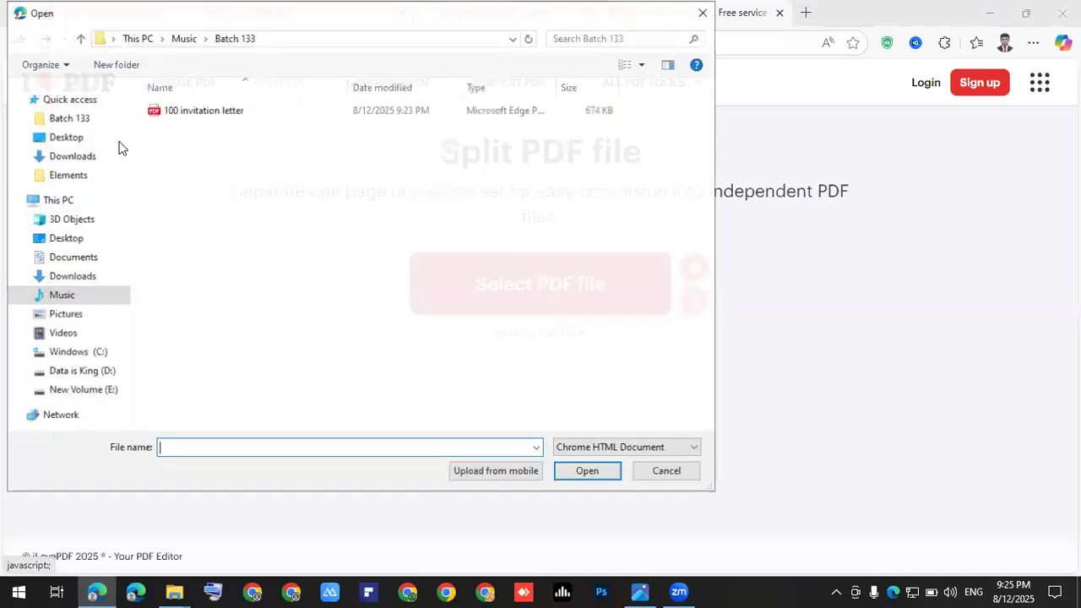
pyautogui.click(201, 113)
pyautogui.click(603, 473)
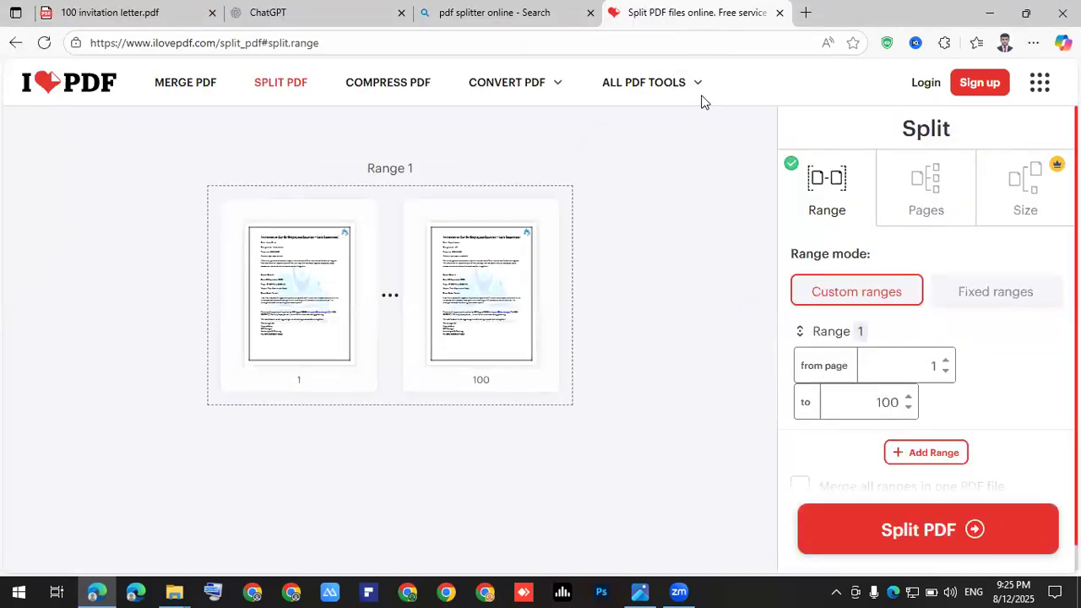
pyautogui.click(936, 193)
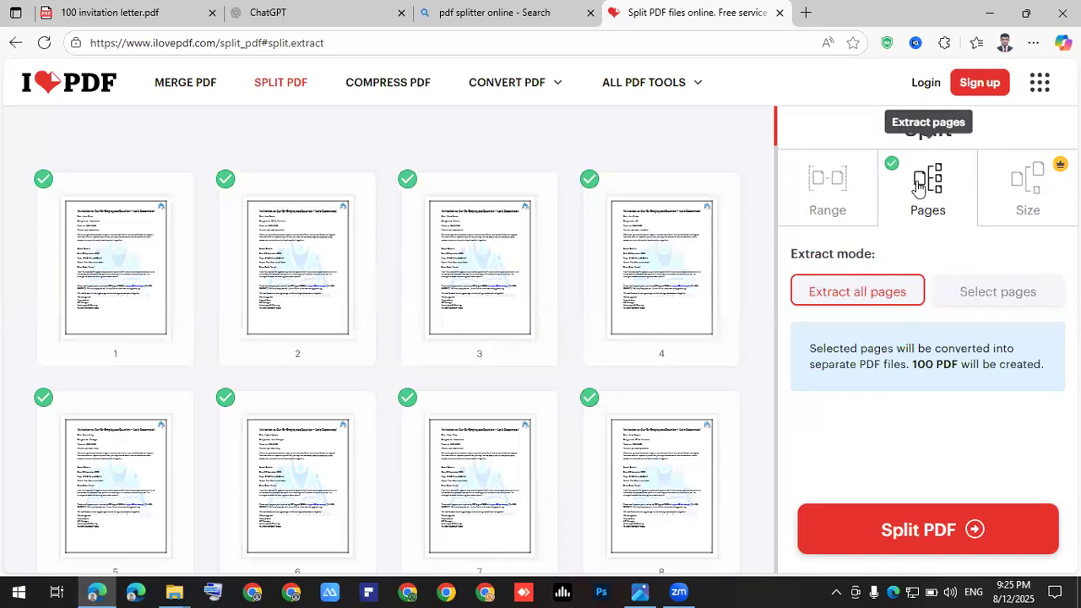
pyautogui.click(946, 529)
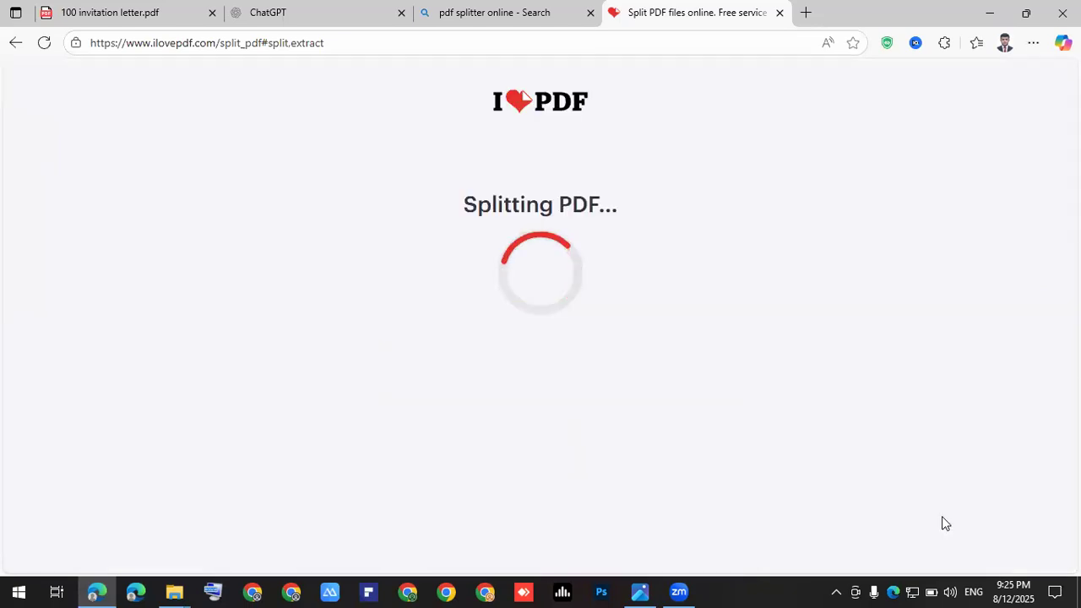